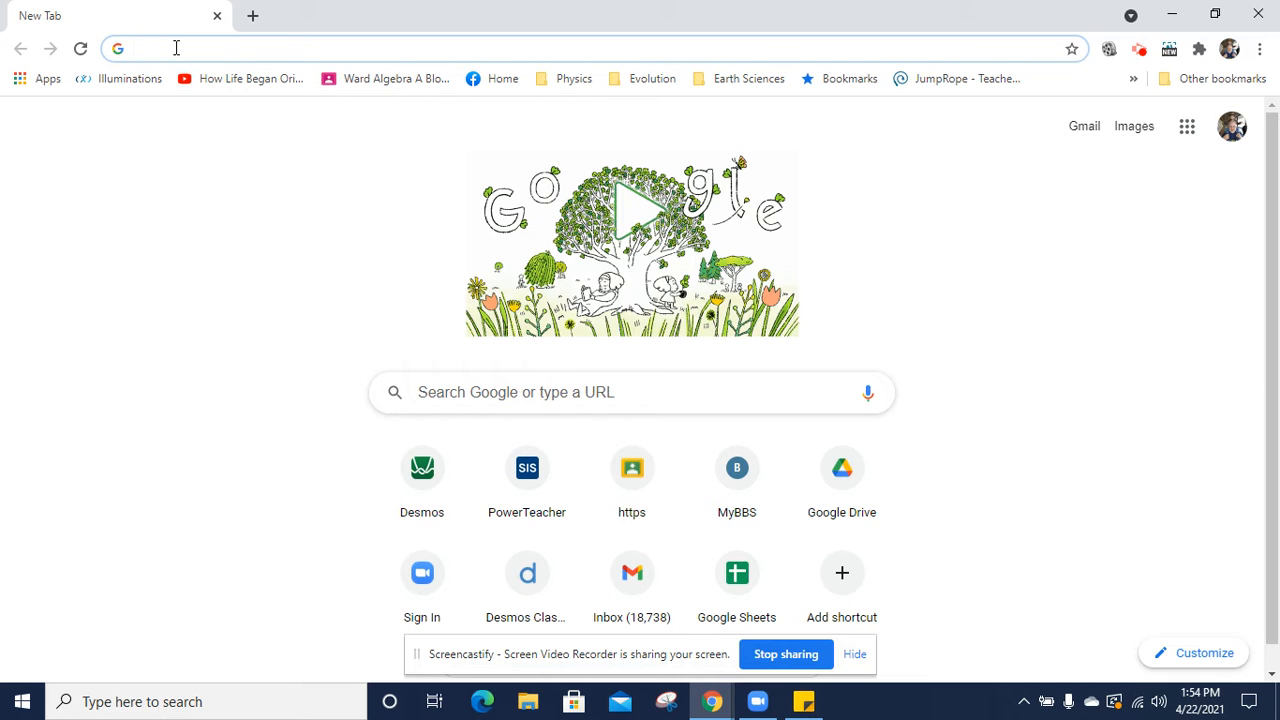
Open the desmos.com website in the browser
text(desmos.com)
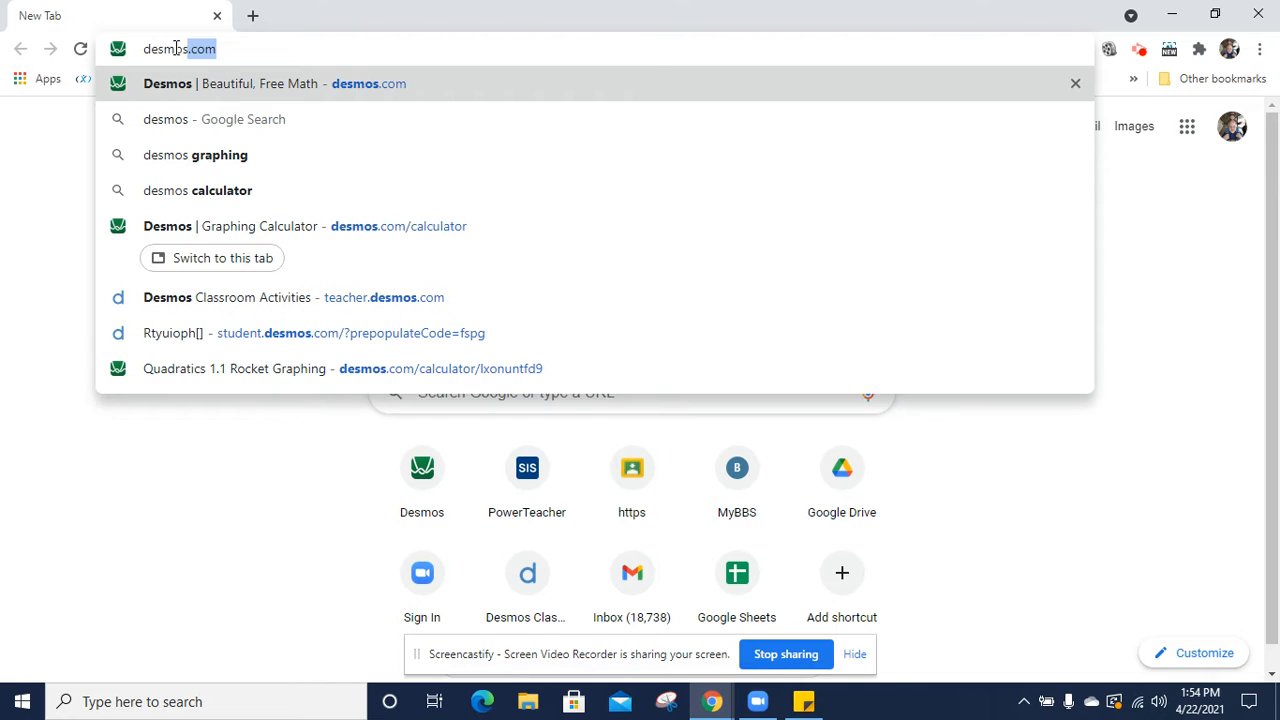
key(Right)
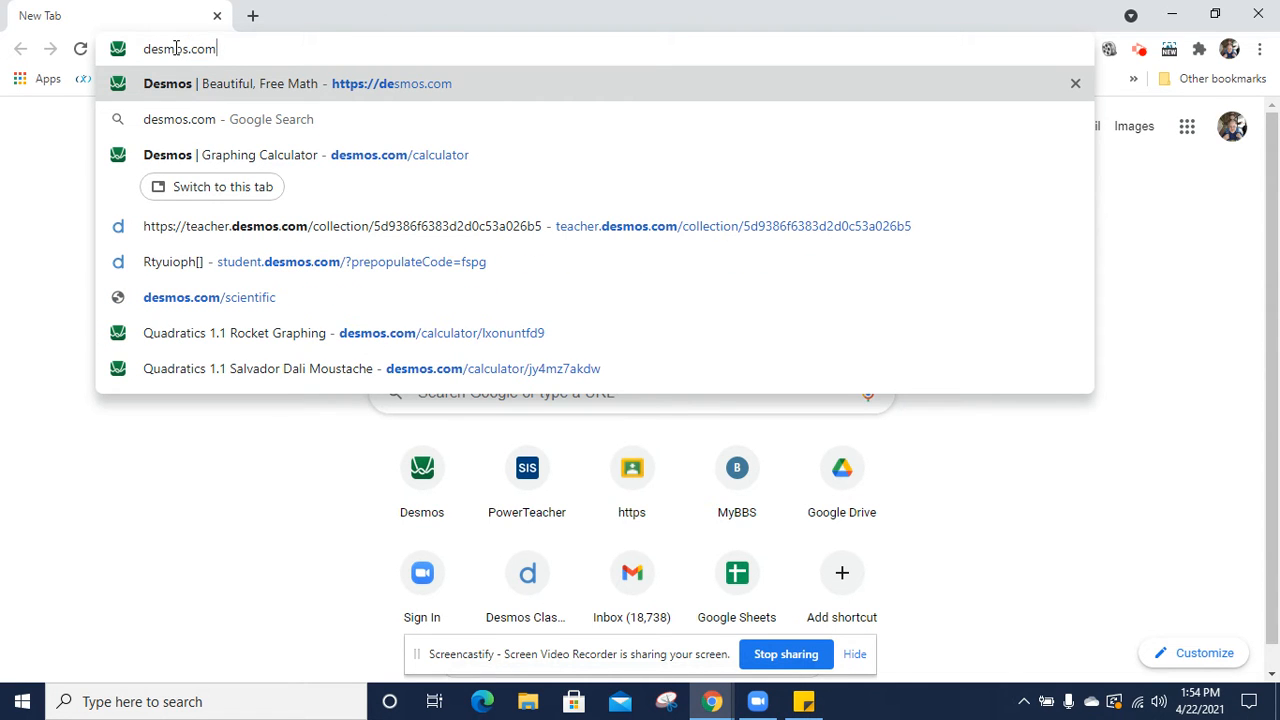
key(Return)
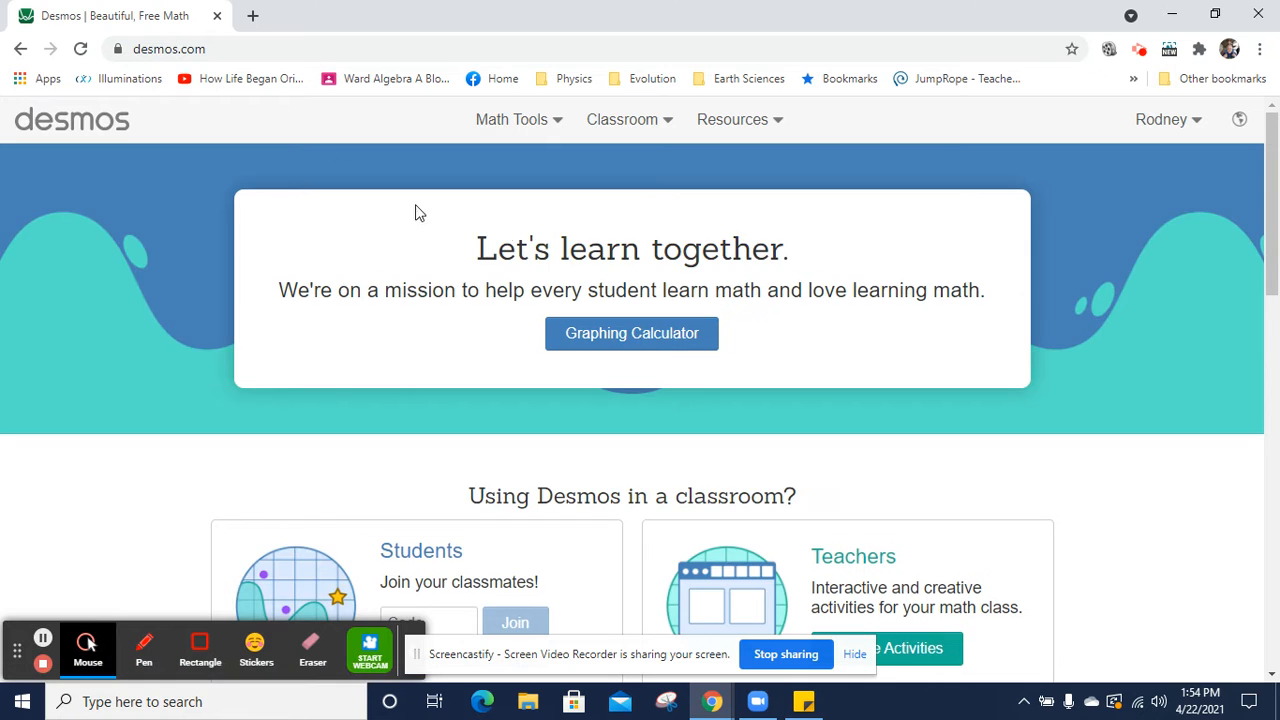
Look over the Desmos home page and its list of math tools, and open the Graphing Calculator
drag(1272, 132, 1273, 230)
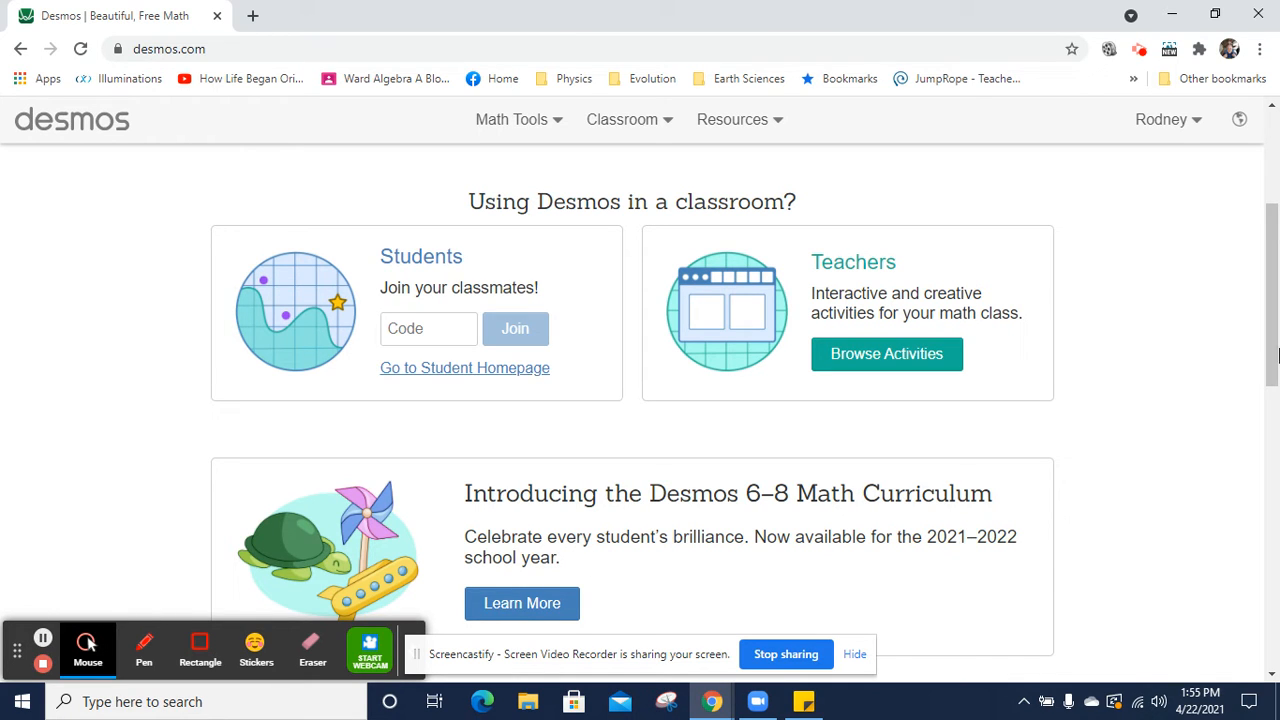
drag(1276, 358, 1276, 396)
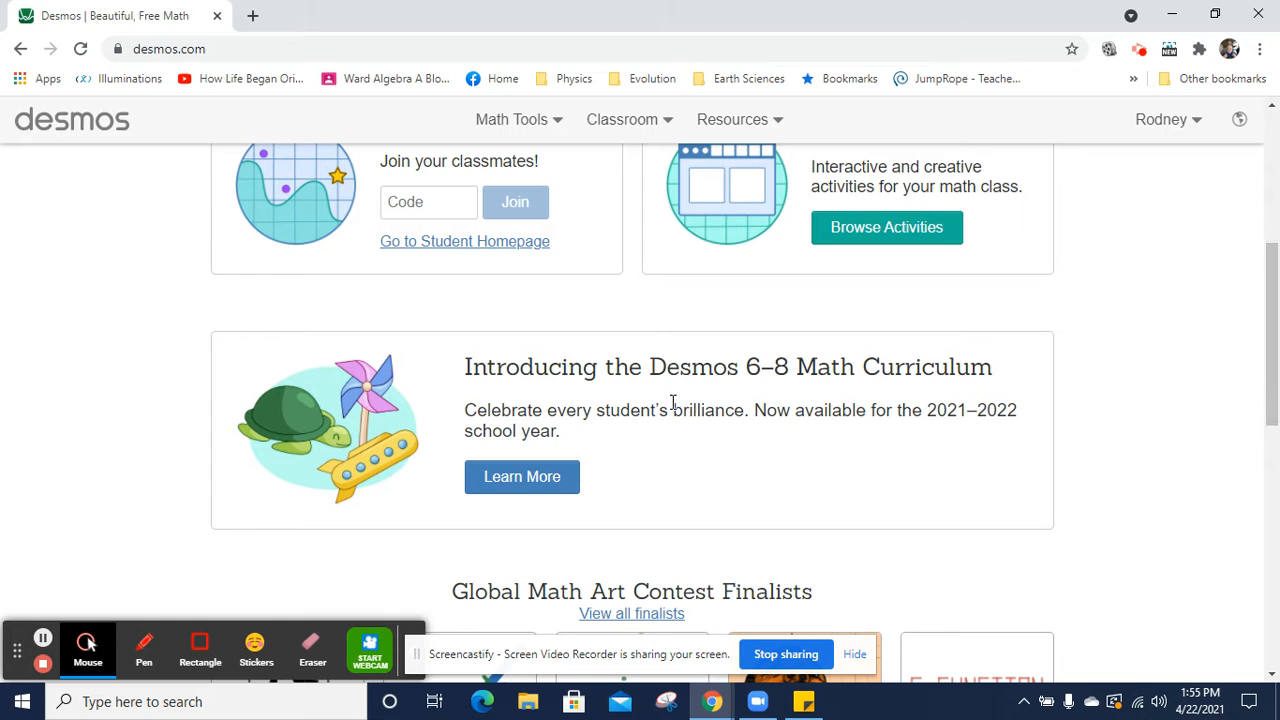
drag(1276, 307, 1277, 428)
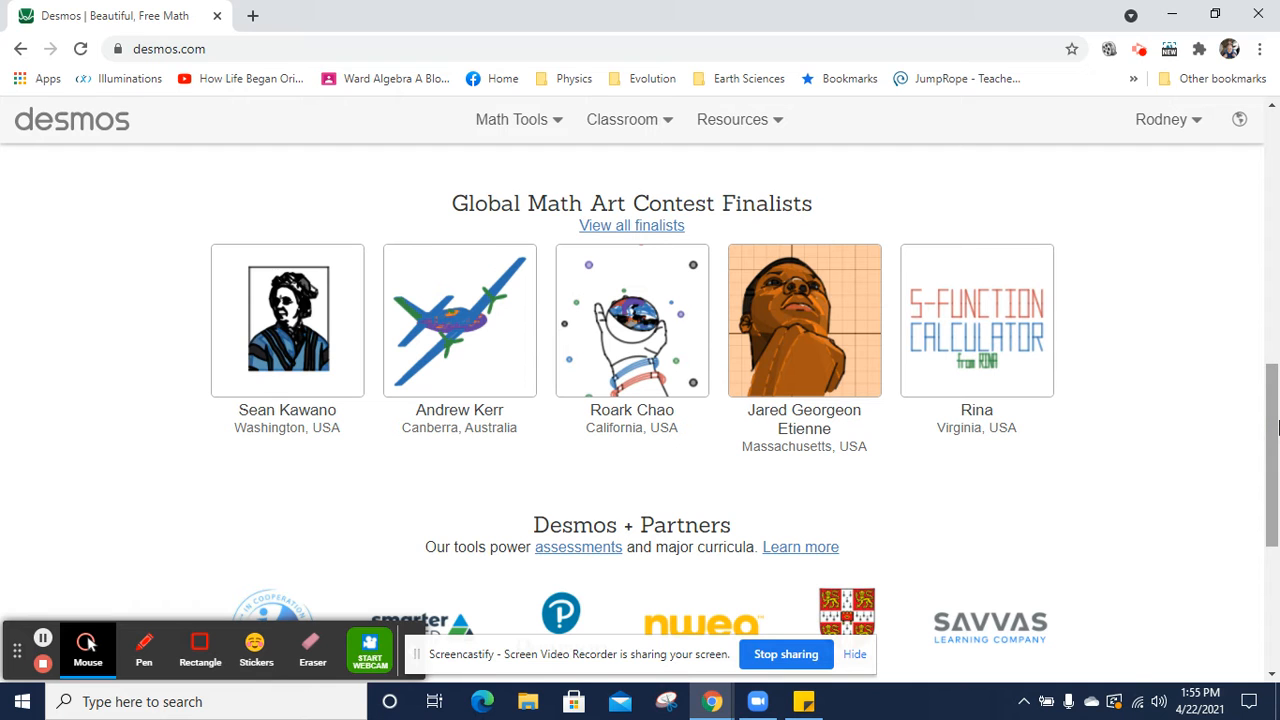
drag(1276, 428, 1277, 176)
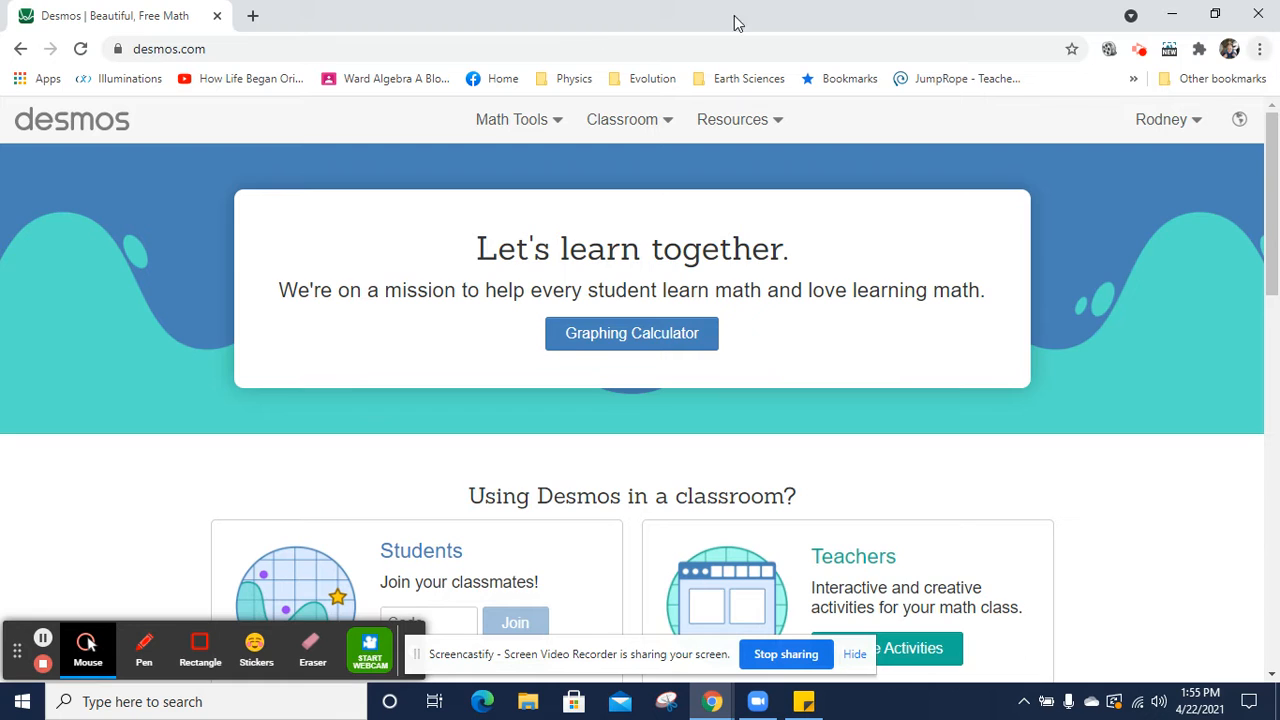
click(557, 130)
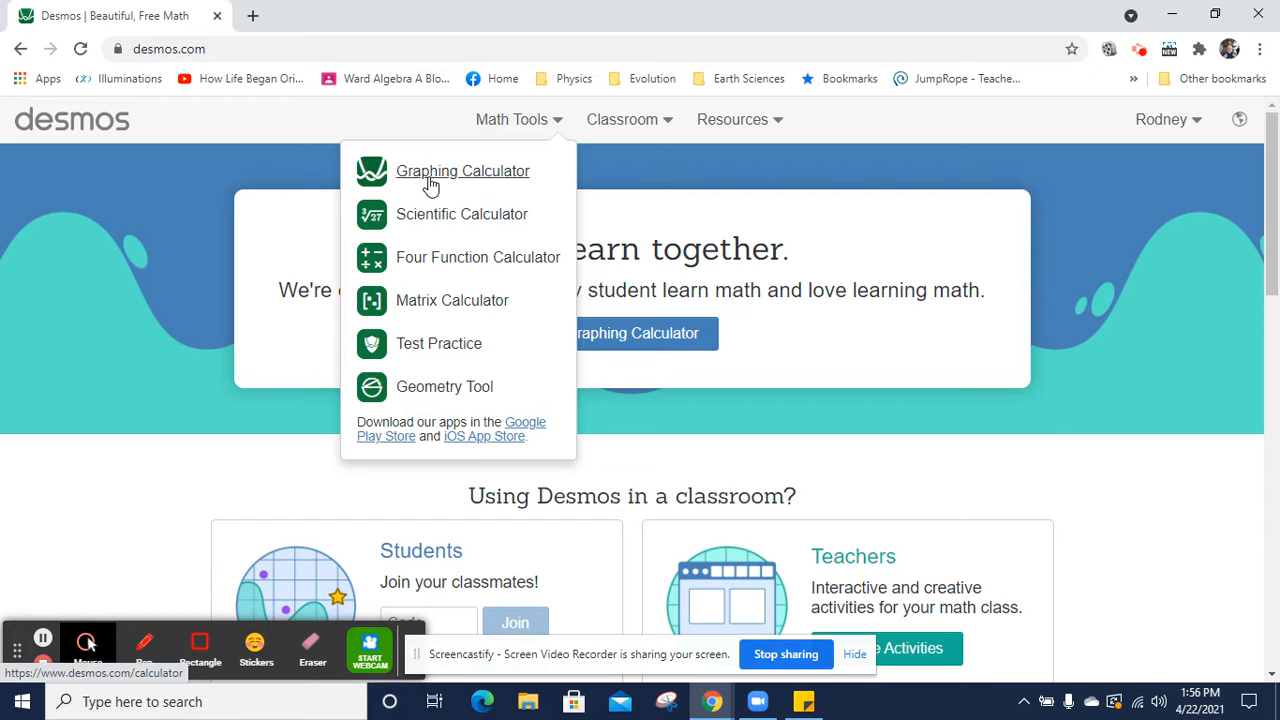
click(793, 183)
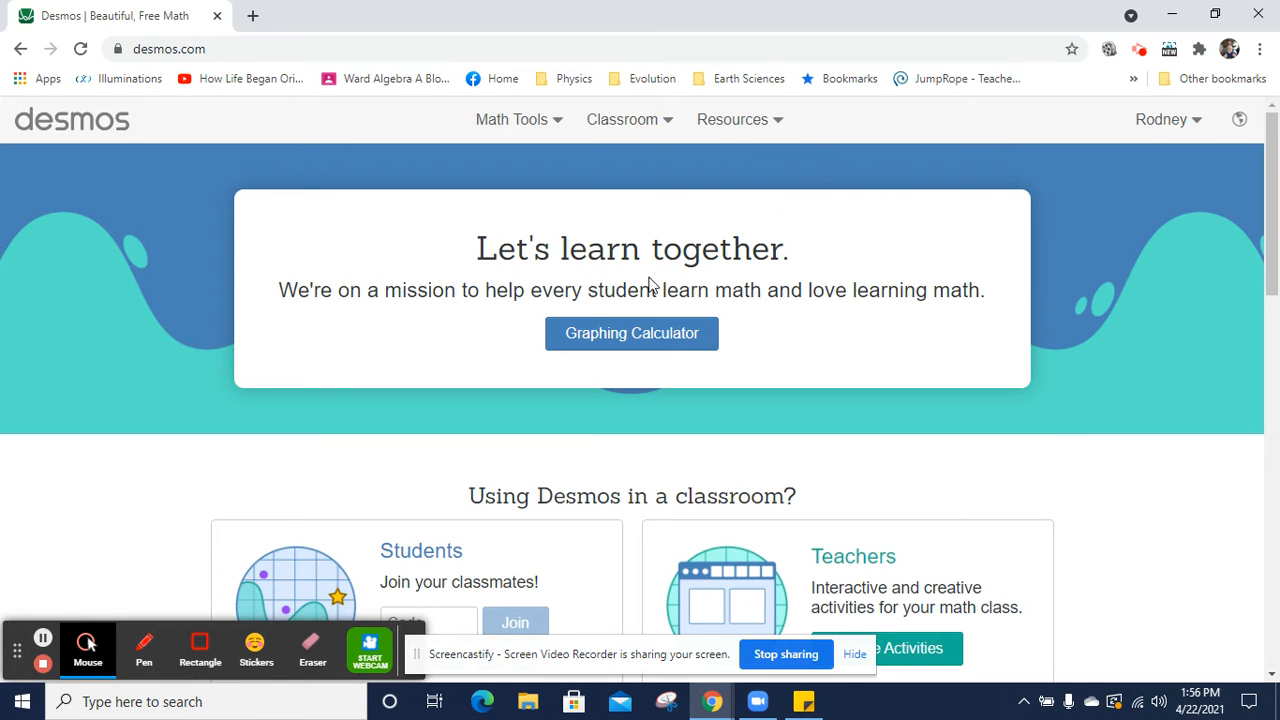
click(617, 342)
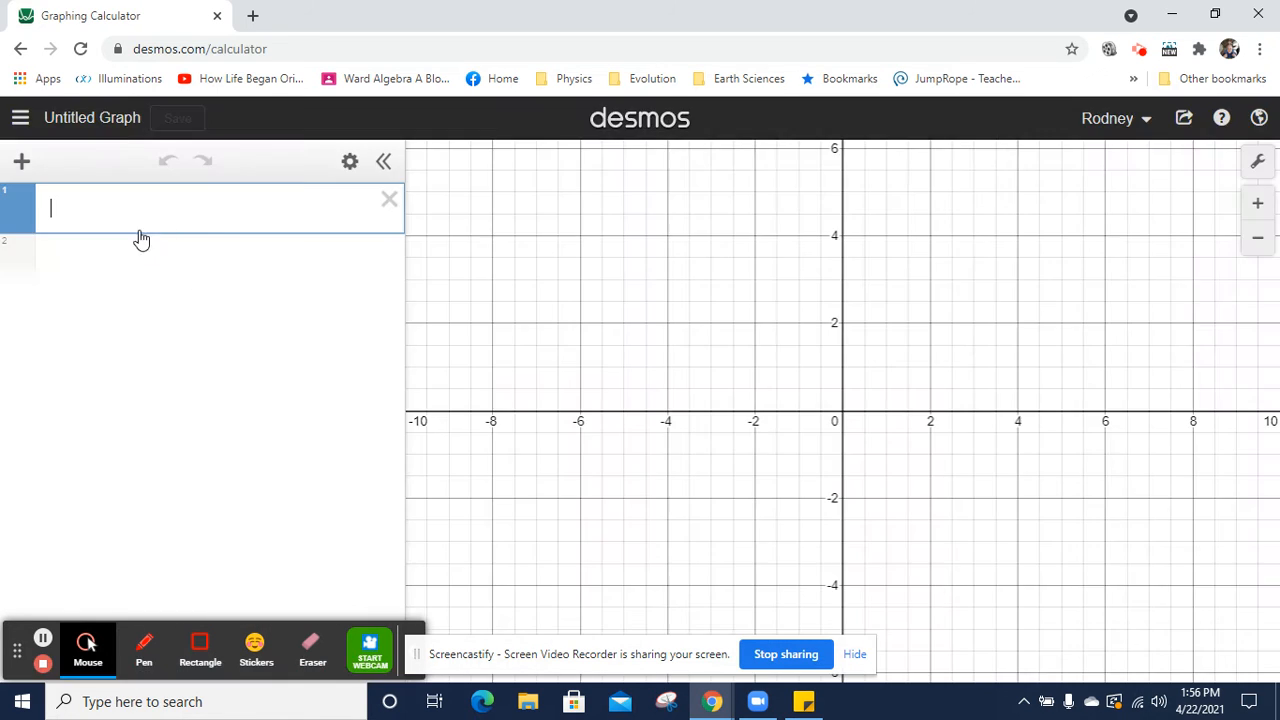
click(297, 46)
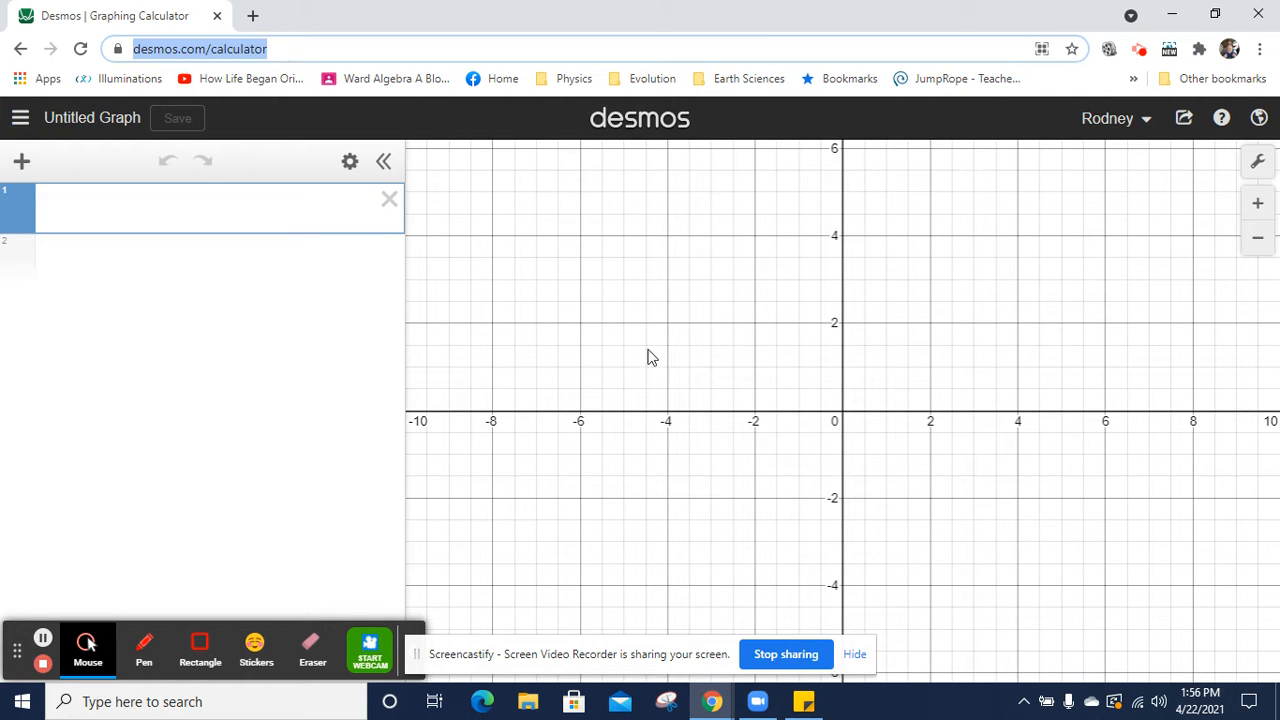
Sign out of the current Desmos account
click(1140, 119)
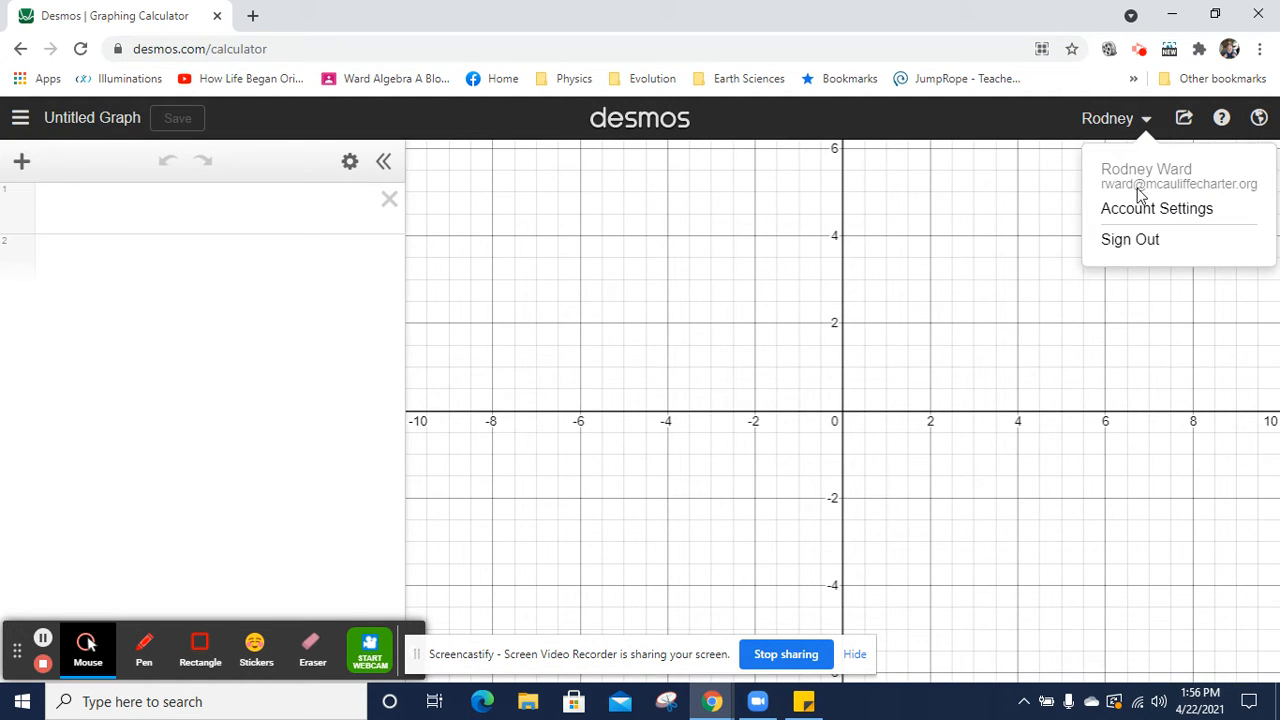
click(1131, 241)
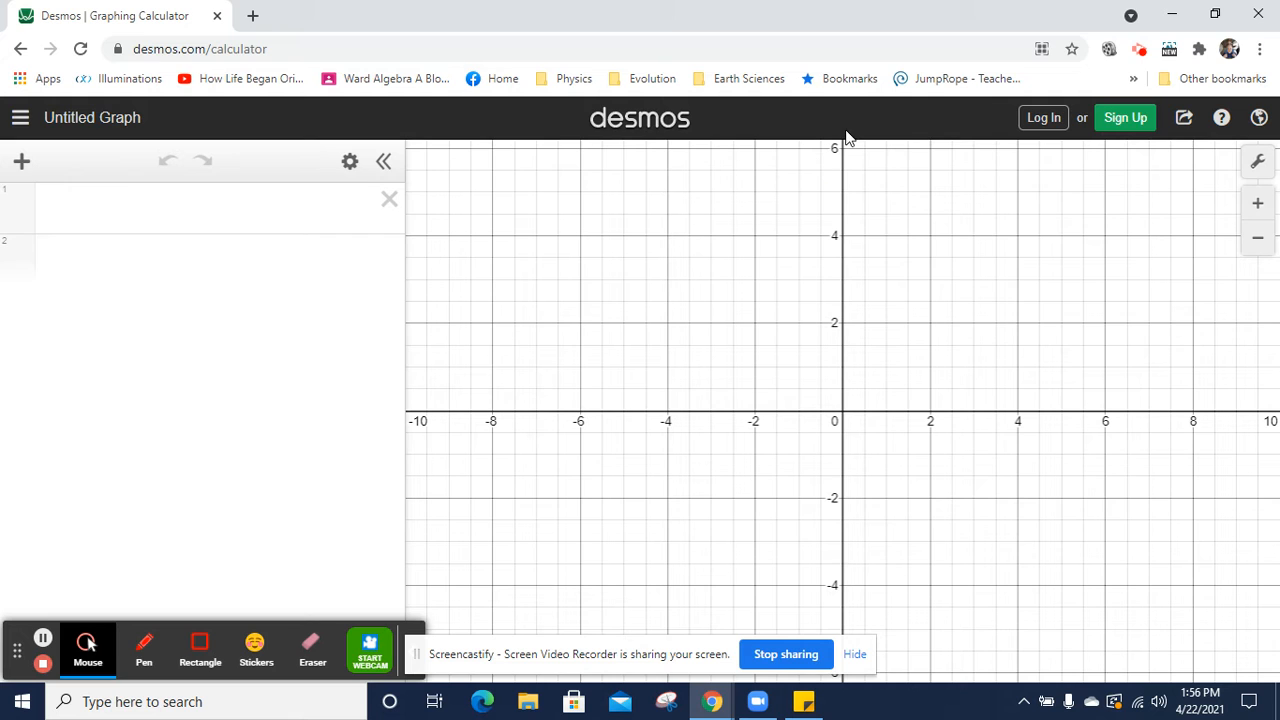
click(1044, 119)
click(688, 245)
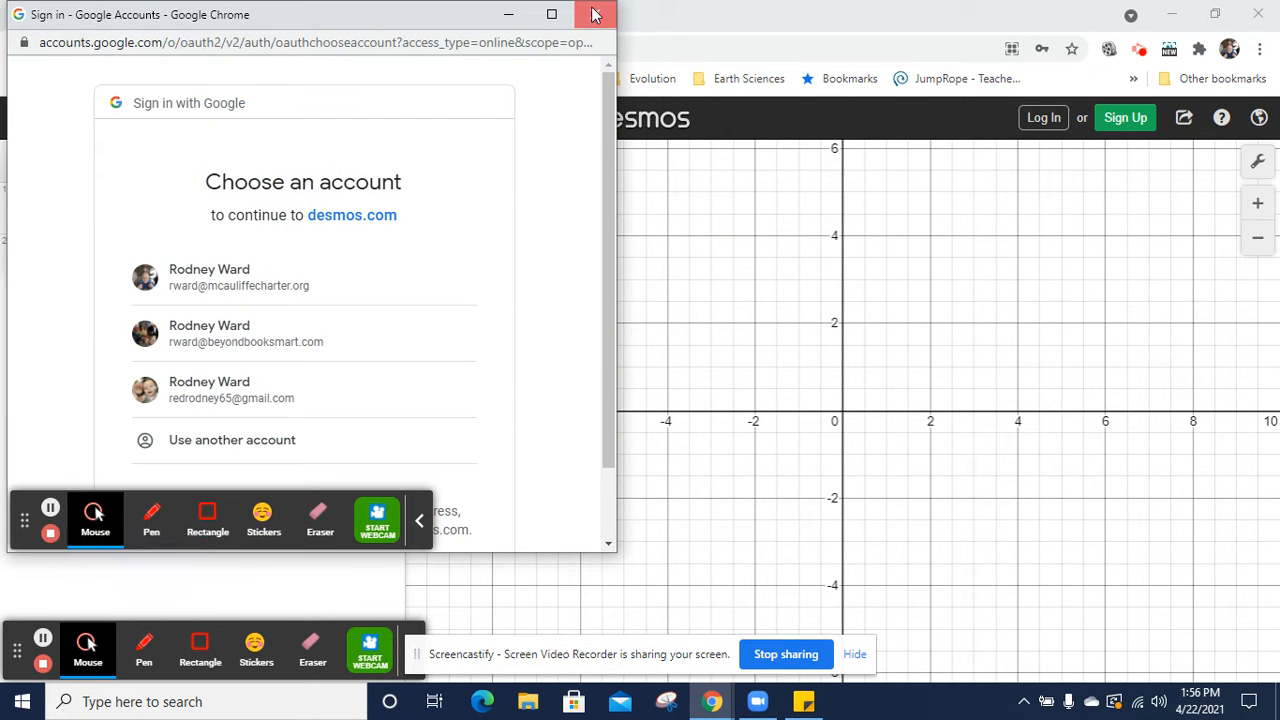
click(595, 15)
Log in to Desmos with Google, choosing the school account
click(1045, 119)
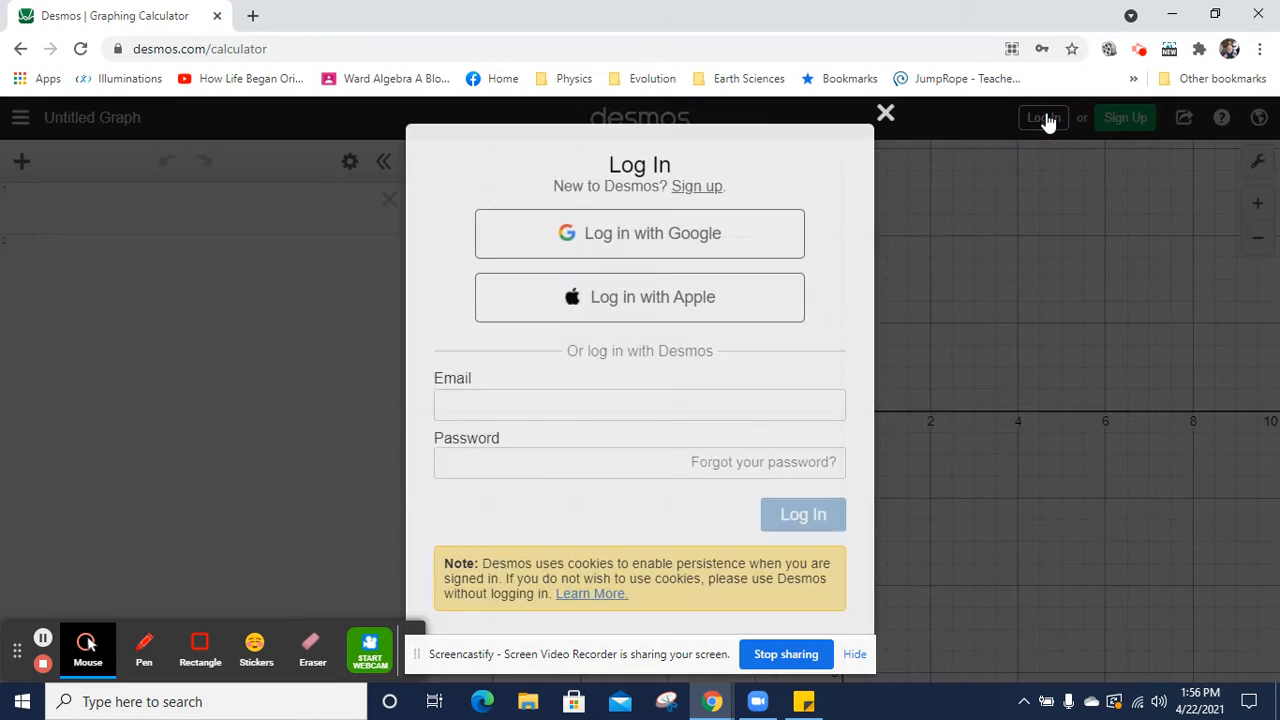
click(618, 241)
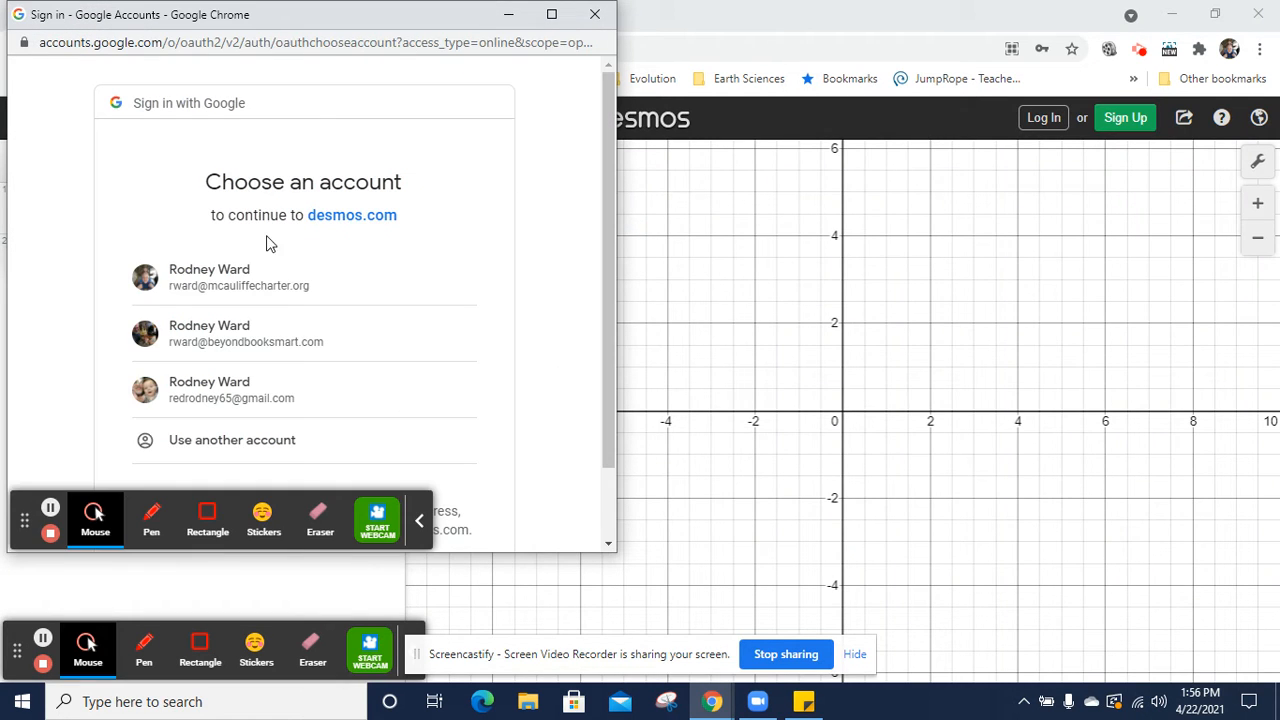
scroll(186, 397, down, 1)
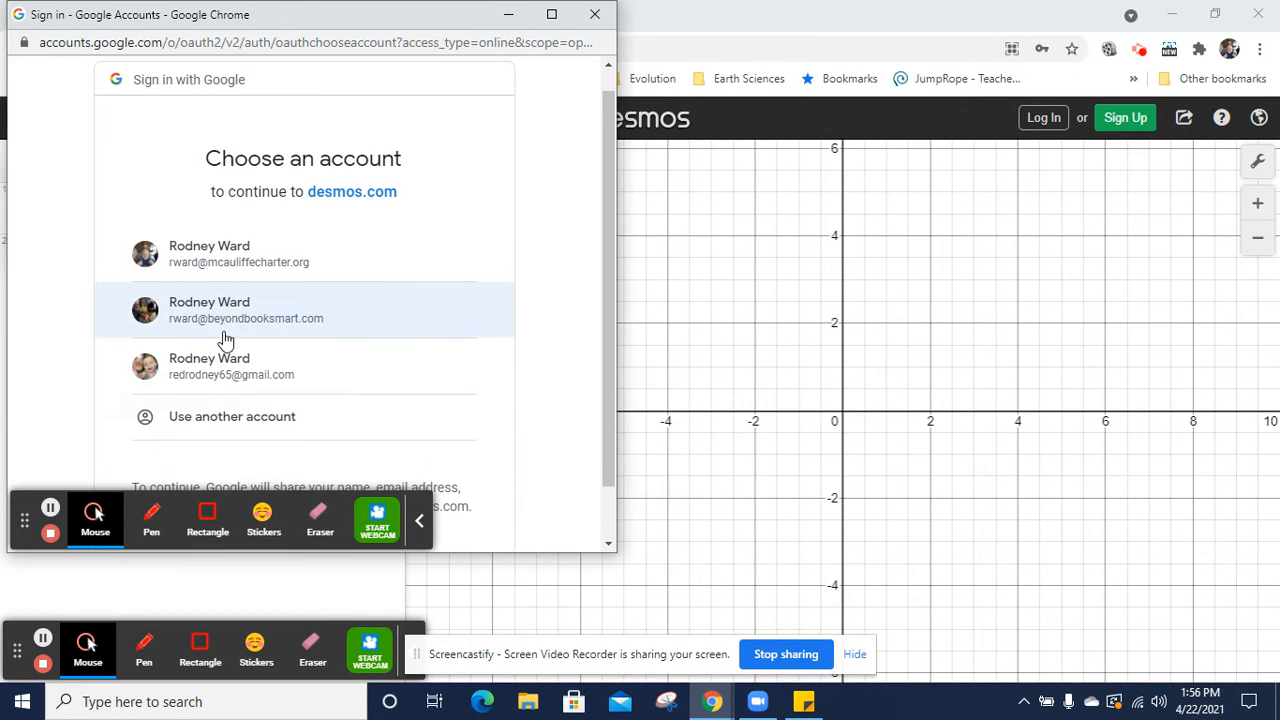
click(240, 254)
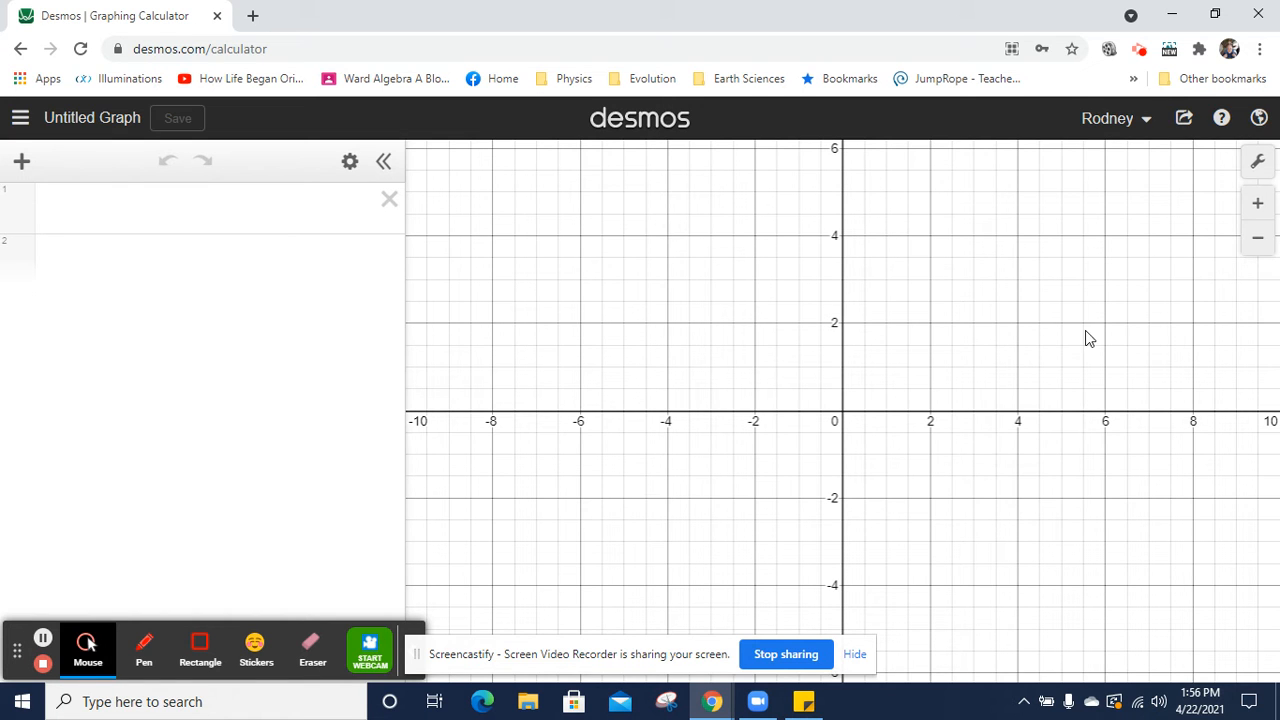
Zoom the empty graph out and in, continuing outward until the x-axis reaches about 1.5×10^8
click(1260, 240)
click(1260, 240)
click(1258, 207)
click(1258, 207)
click(1261, 242)
click(1261, 243)
click(1261, 243)
click(1261, 243)
click(1261, 243)
click(1261, 243)
click(1261, 244)
click(1261, 244)
click(1261, 244)
click(1261, 244)
click(1261, 244)
click(1261, 244)
click(1261, 244)
click(1261, 244)
click(1261, 244)
click(1261, 244)
click(1261, 244)
click(1261, 244)
click(1261, 244)
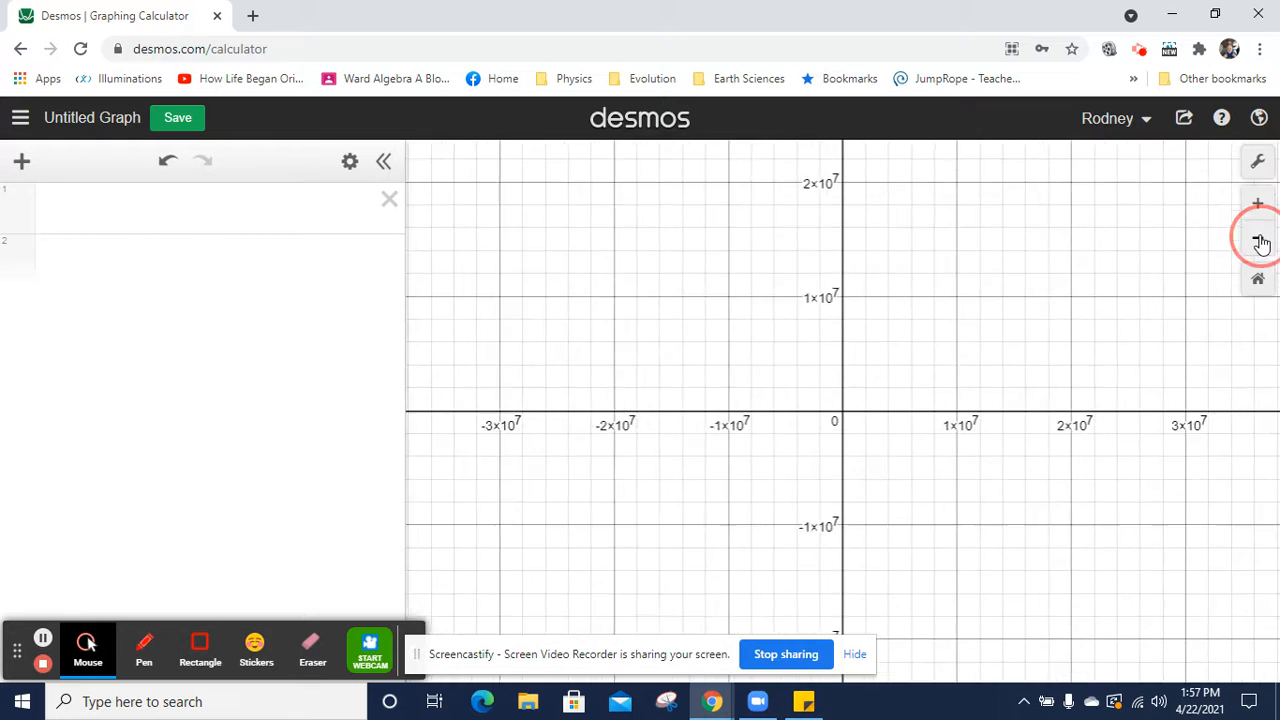
click(1261, 244)
click(1261, 244)
click(1261, 244)
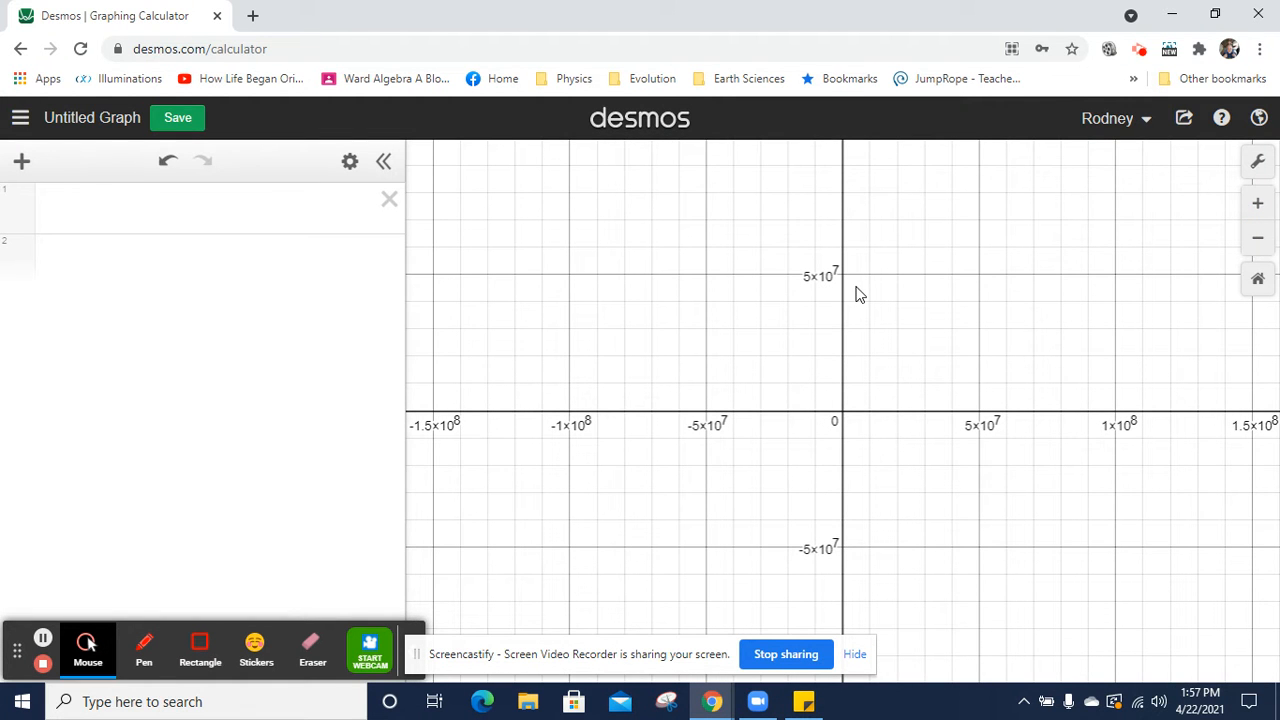
Zoom partway back in and restore the graph's default view
click(1258, 204)
click(1258, 204)
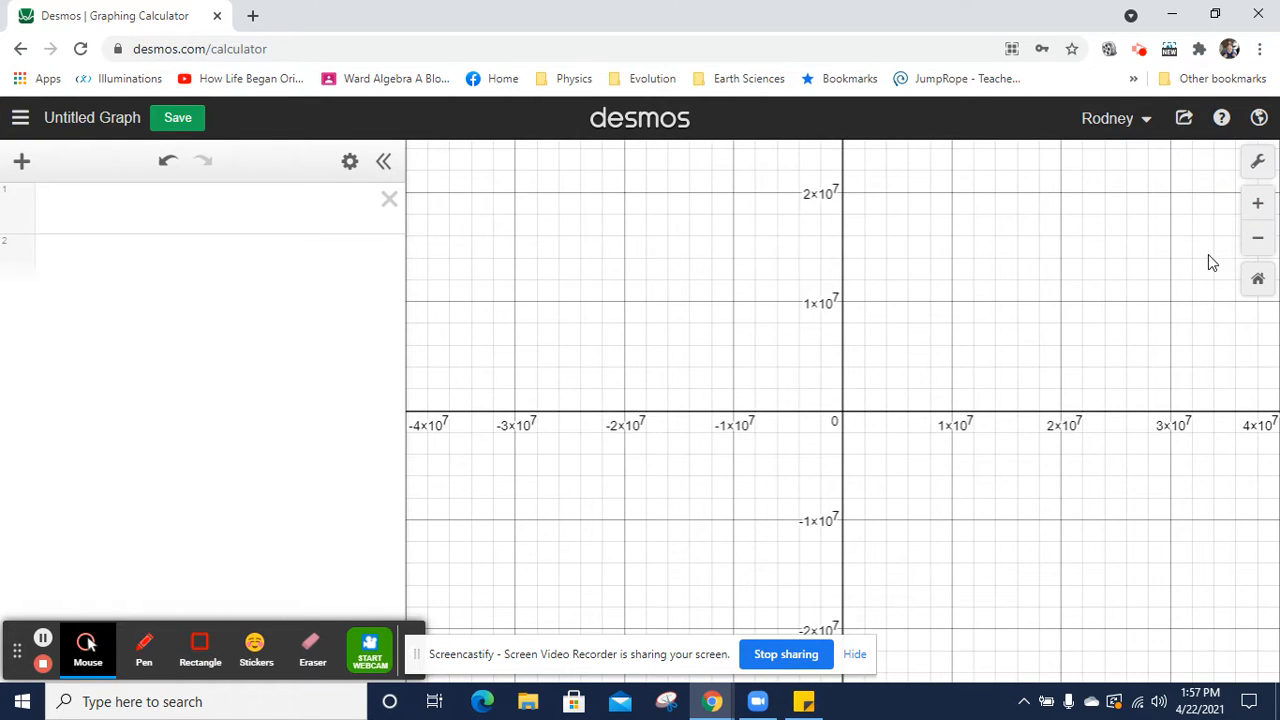
click(1259, 282)
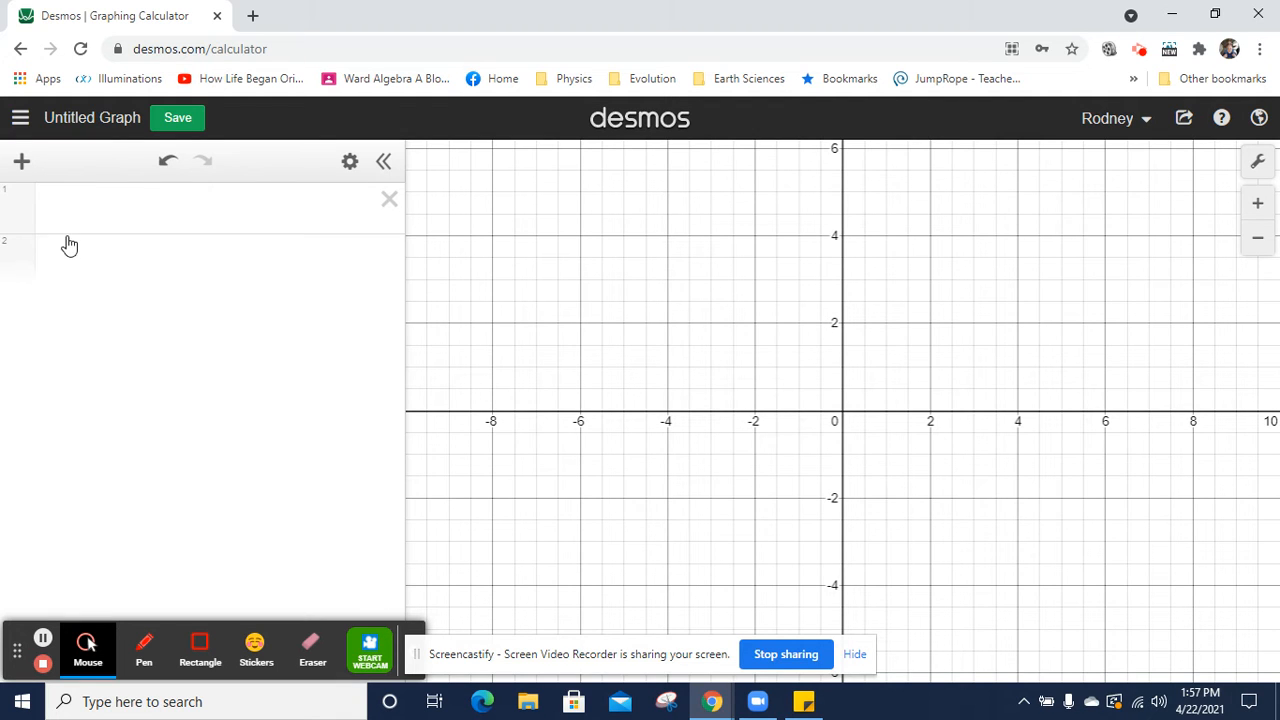
Save the graph with the title "This is the graph I am using for How to Desmos"
click(104, 119)
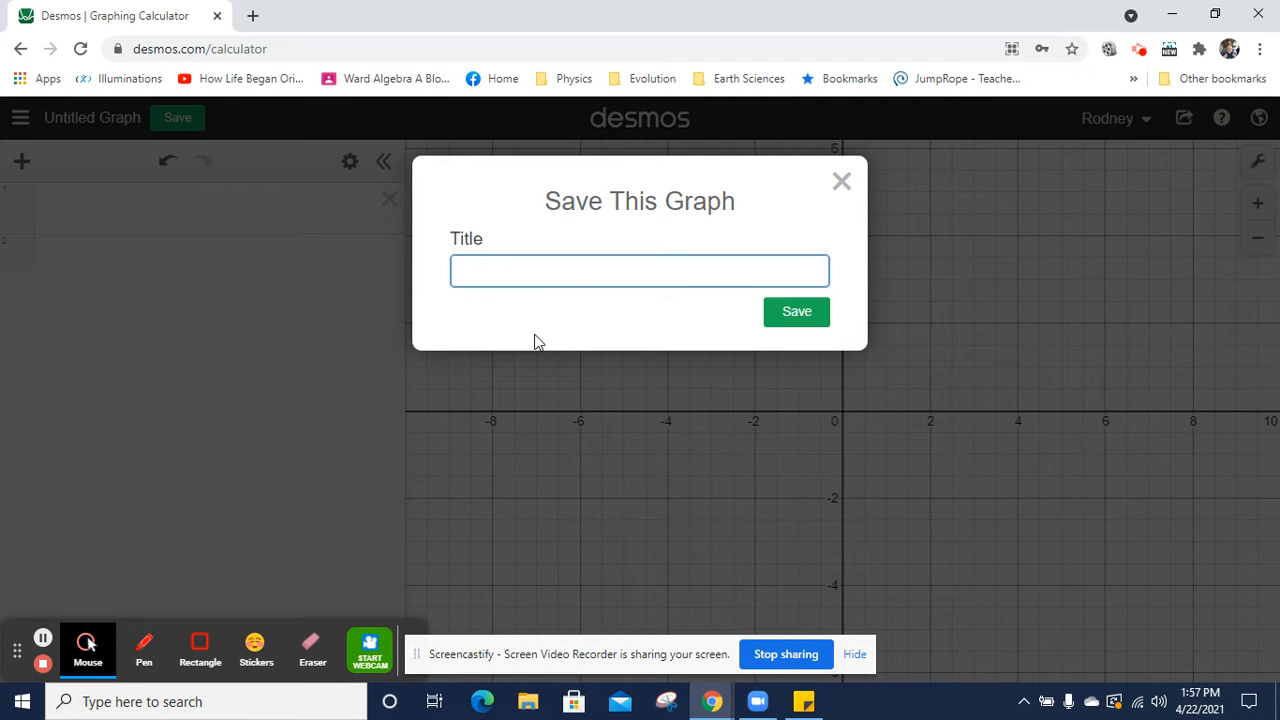
text(This is the graph I am using for How to Desmos)
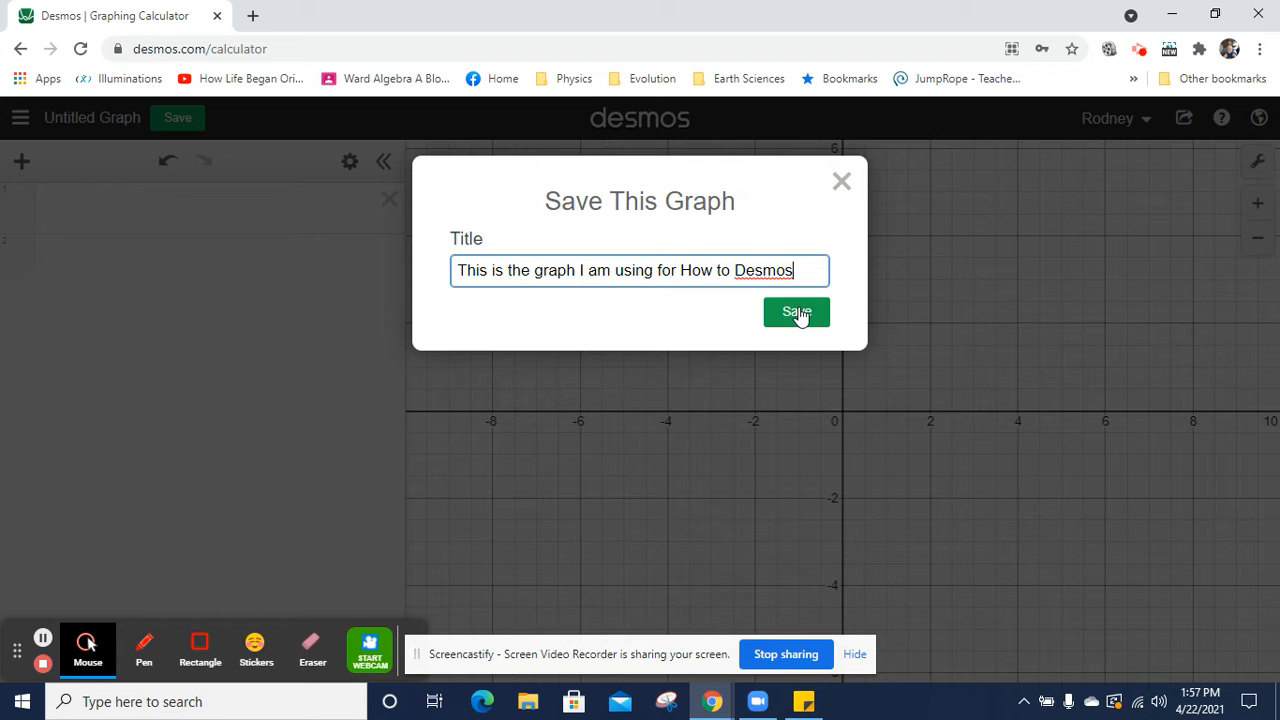
click(797, 313)
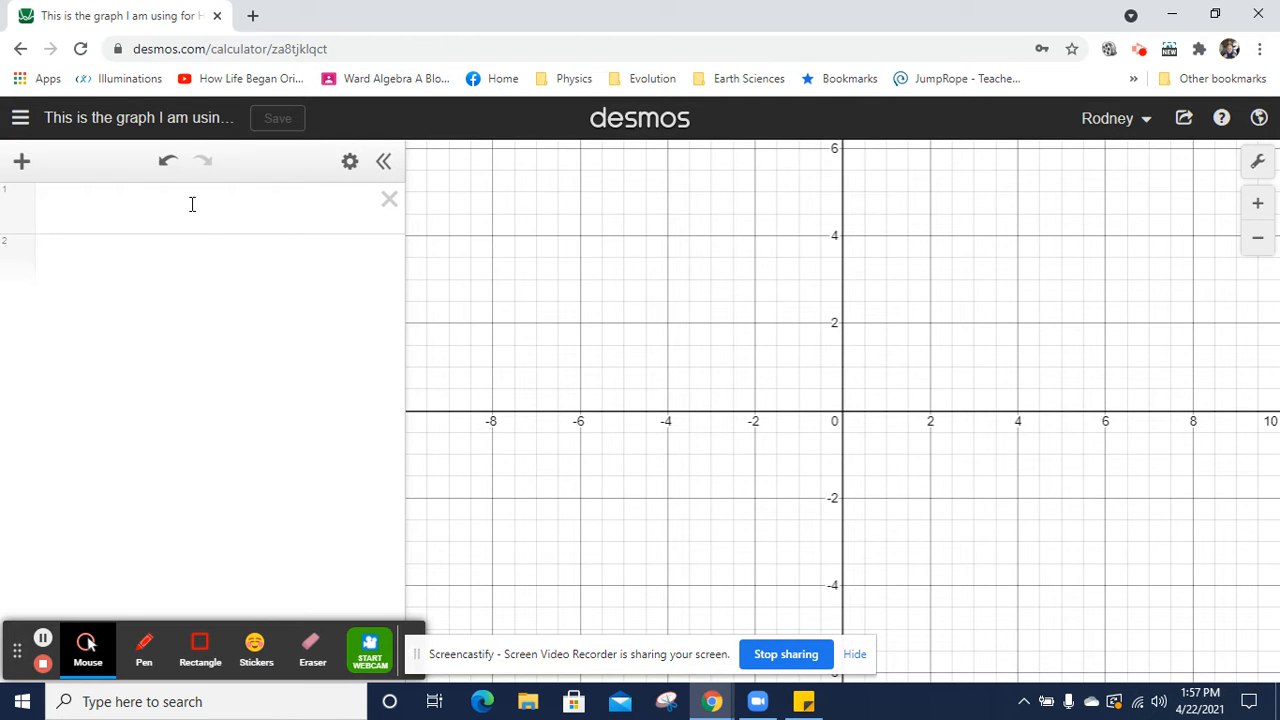
Plot the point (4,3) in the first expression line and save the graph
click(223, 216)
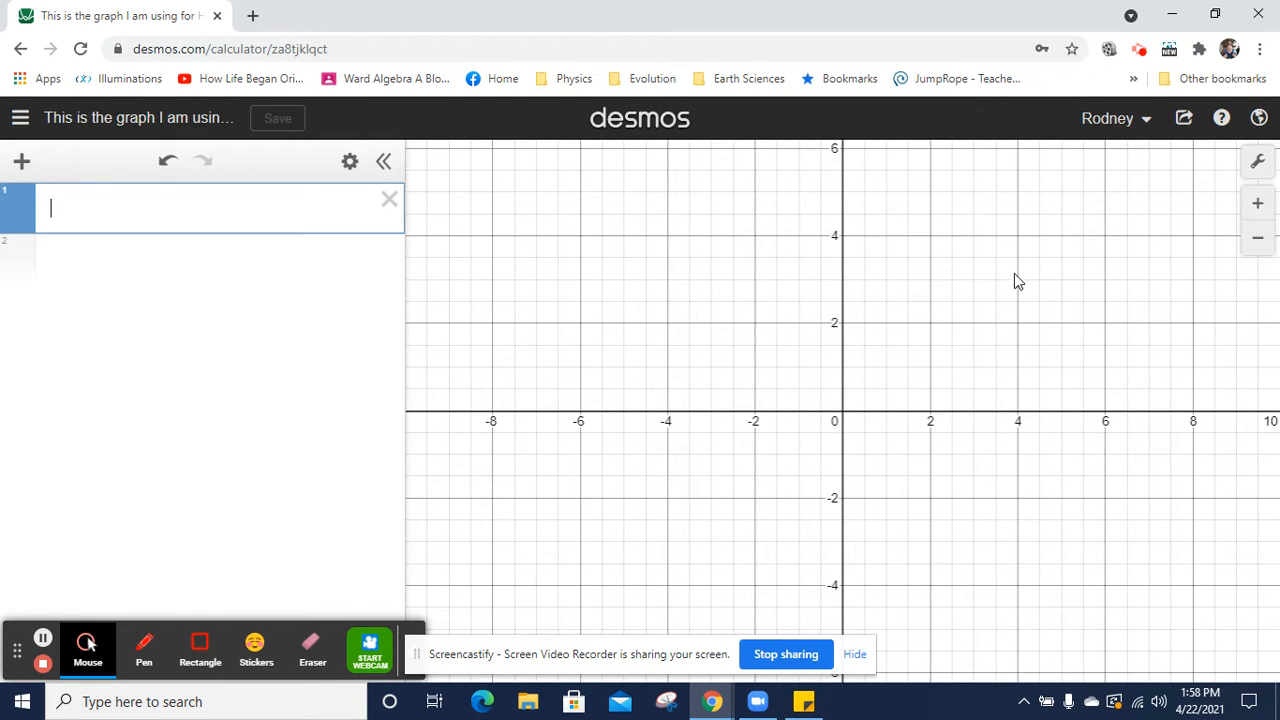
key(shift)
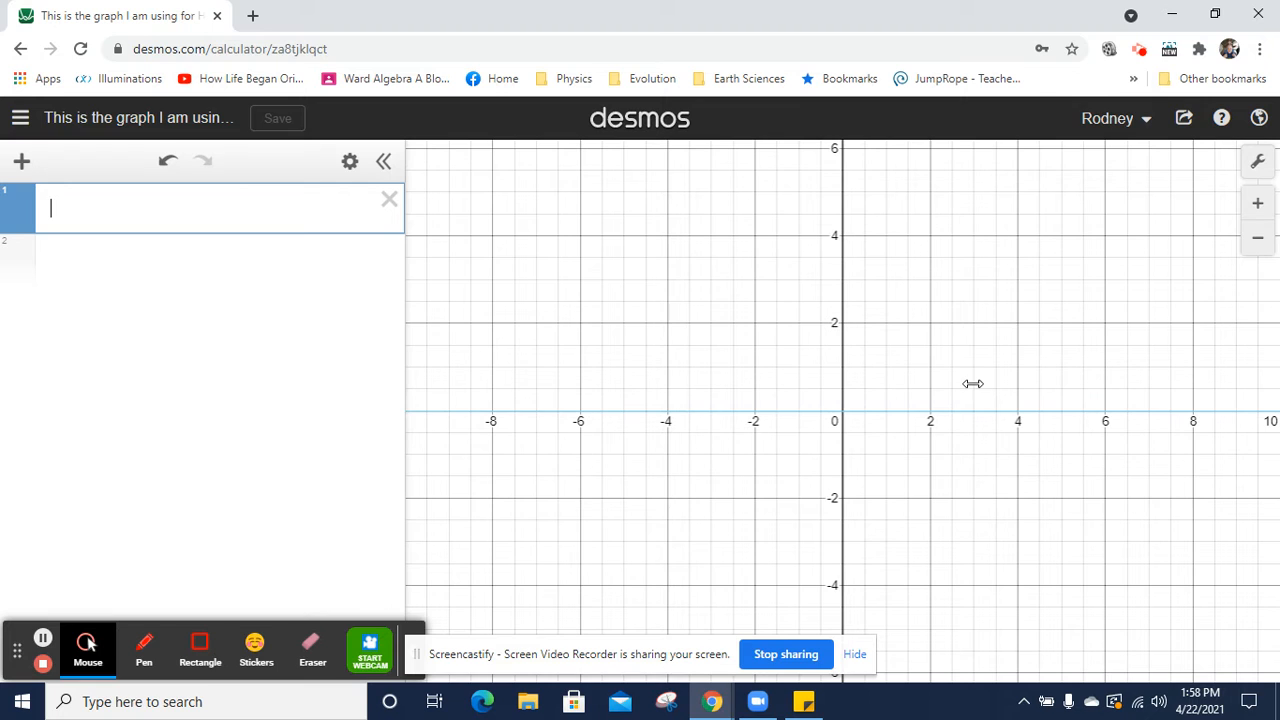
text(()
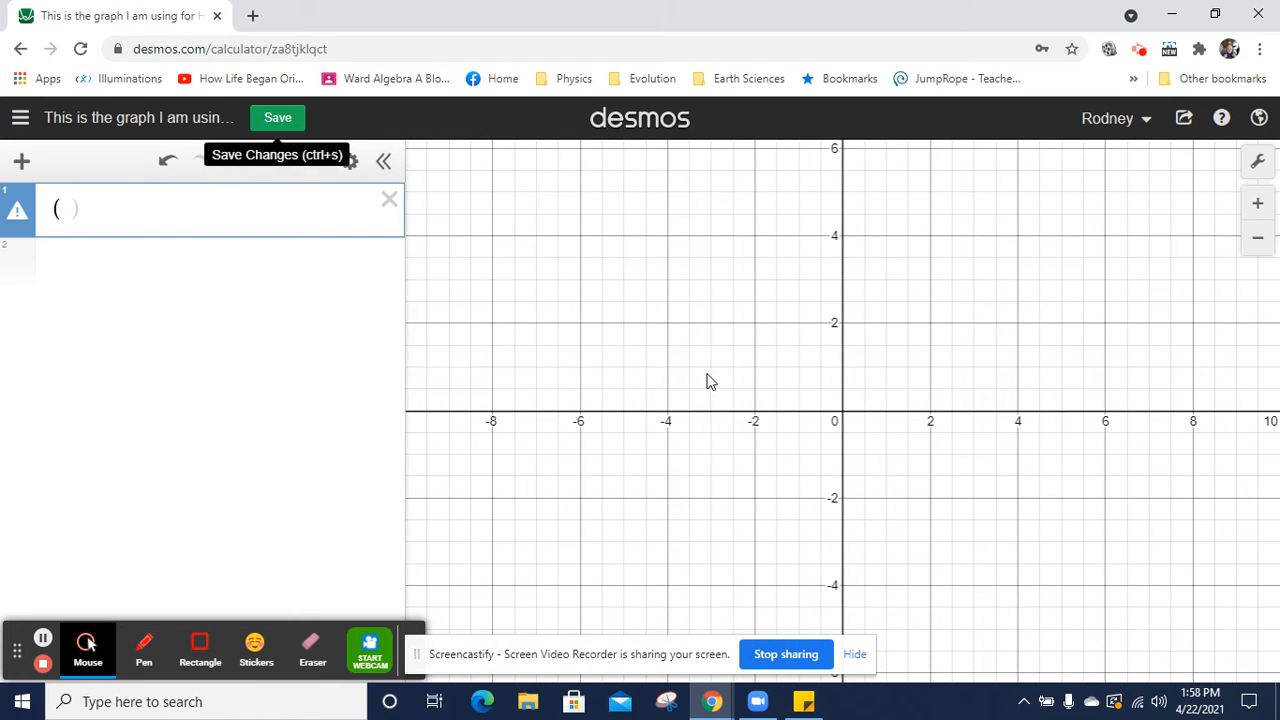
text(4,3))
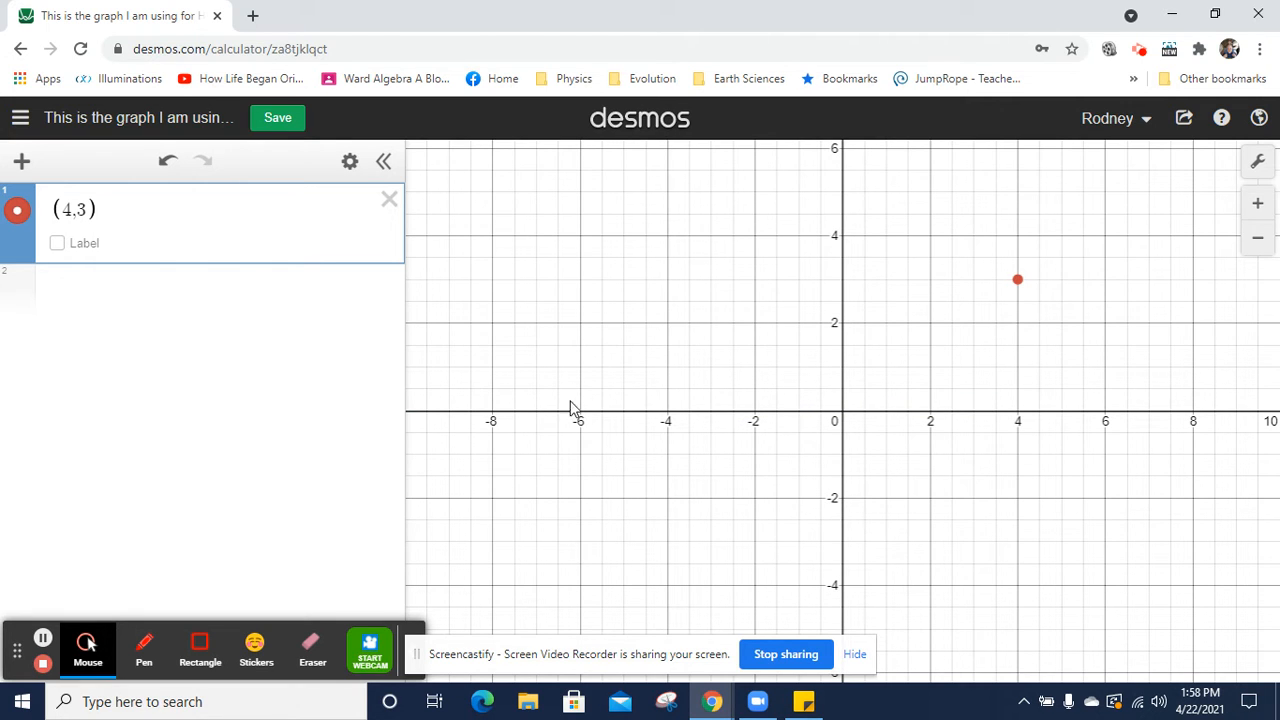
click(285, 120)
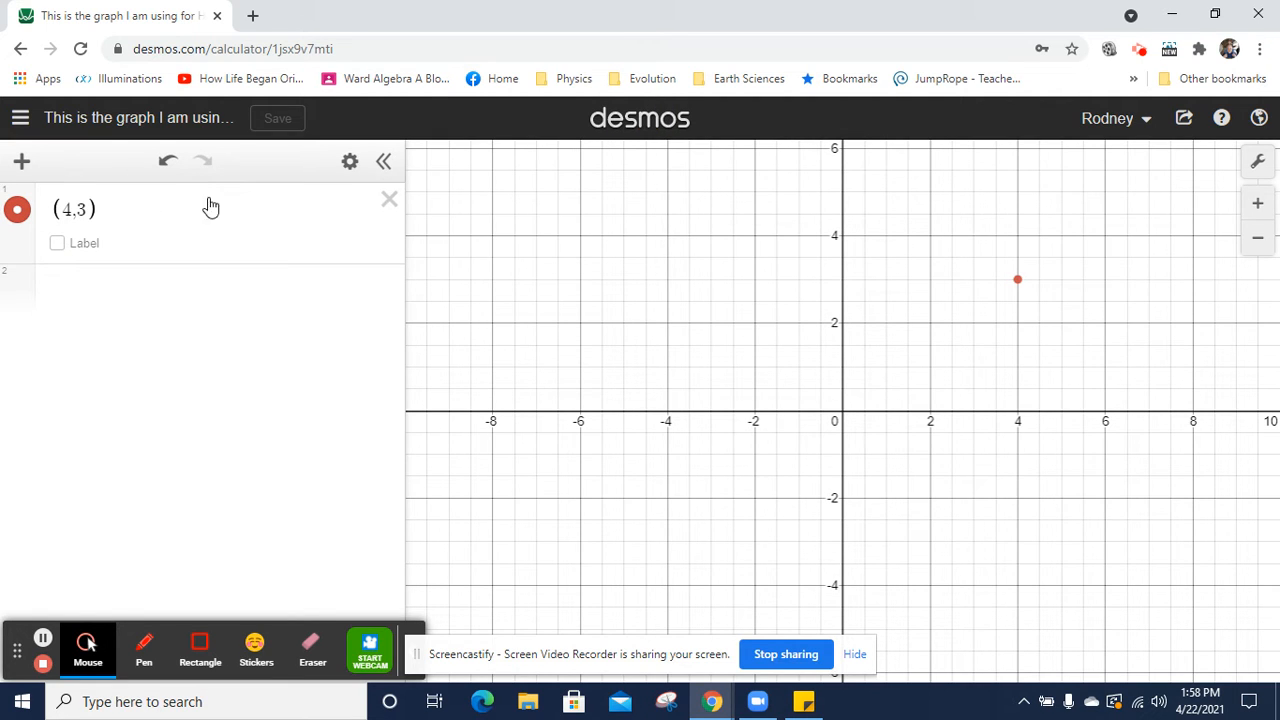
Turn on the label of the point (4,3) and set its text to "This is where I am"
click(57, 245)
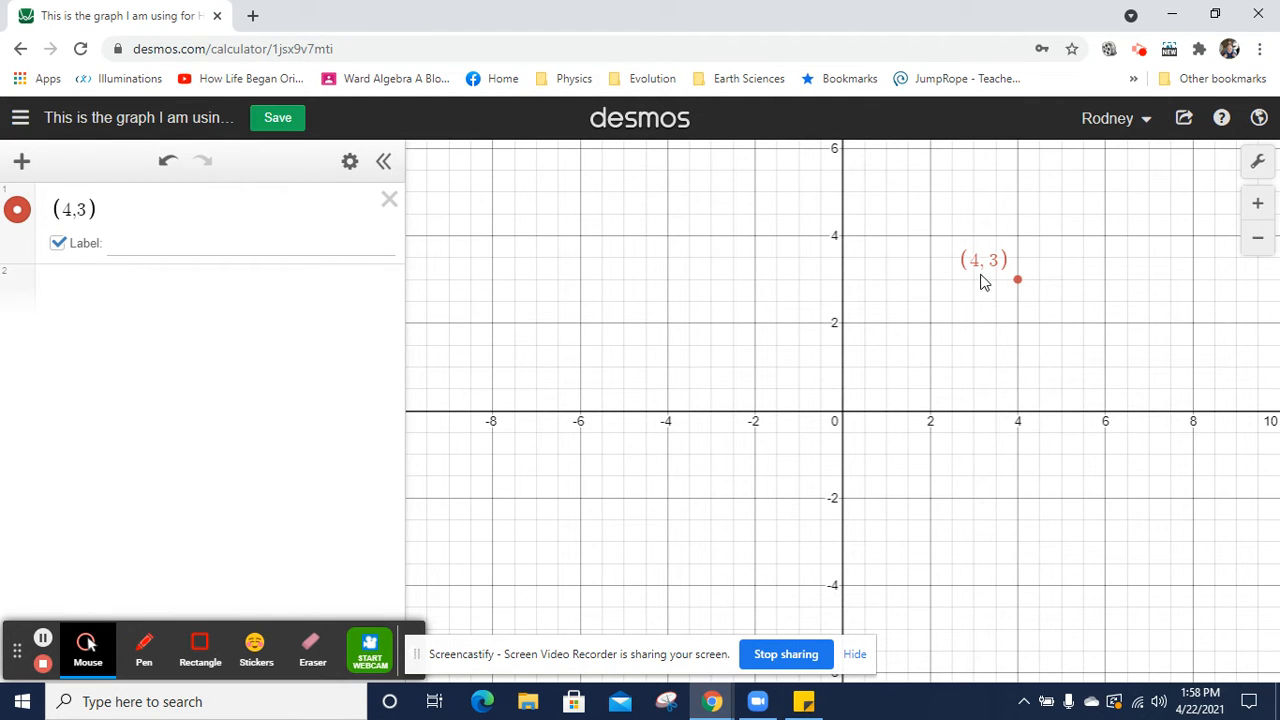
click(145, 242)
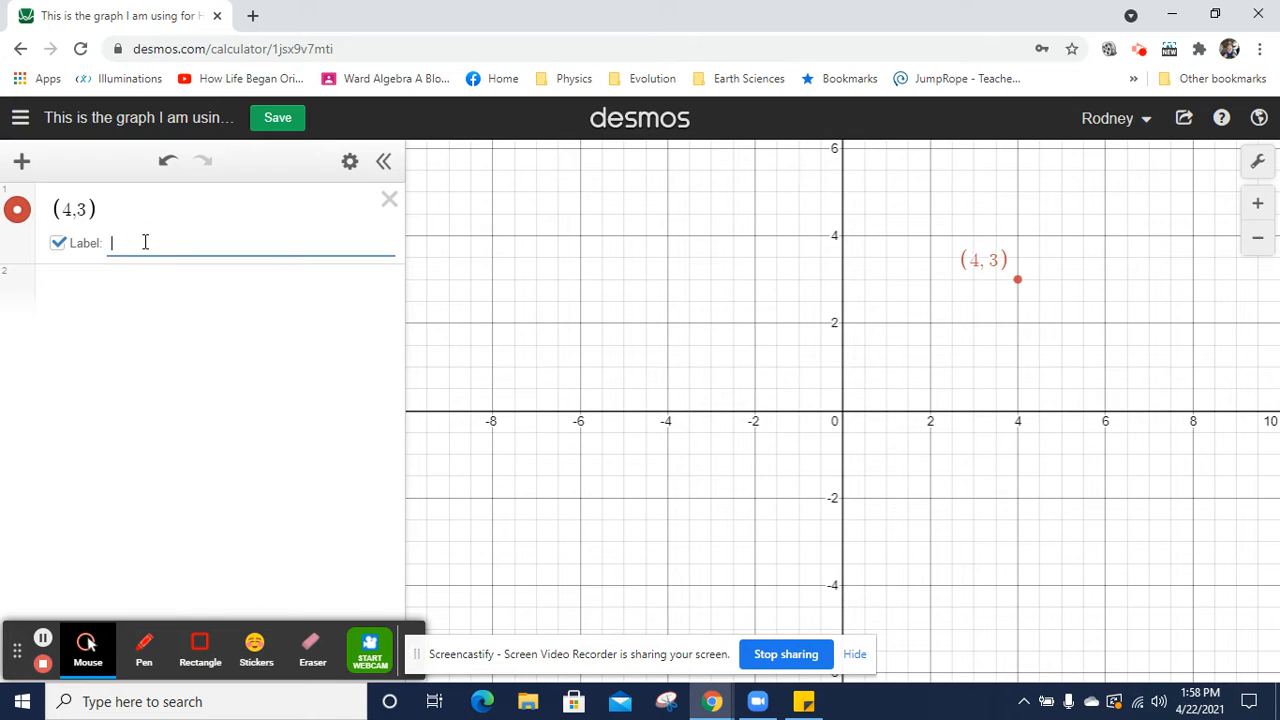
text(This is where I am.)
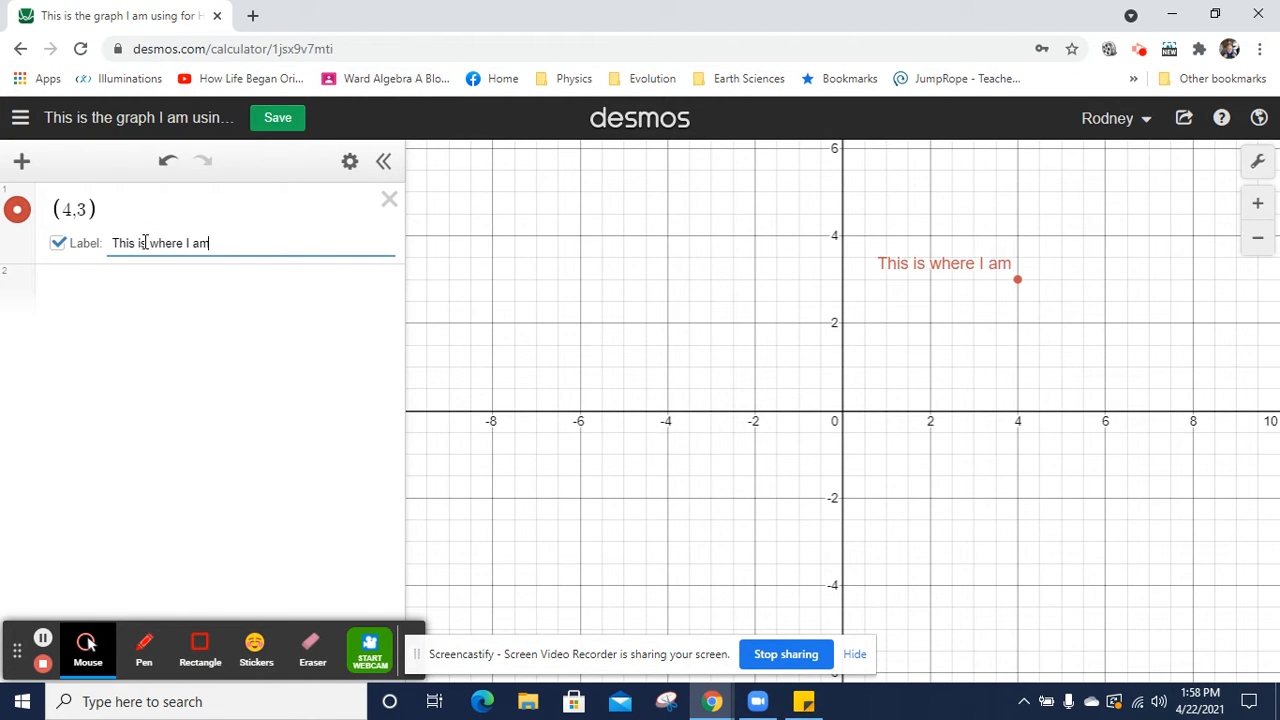
Replace the point's label text with "Banana"
key(BackSpace)
key(BackSpace)
key(BackSpace)
key(BackSpace)
key(BackSpace)
key(BackSpace)
key(BackSpace)
key(BackSpace)
key(BackSpace)
key(BackSpace)
key(BackSpace)
key(BackSpace)
key(BackSpace)
key(BackSpace)
key(BackSpace)
key(BackSpace)
key(BackSpace)
key(BackSpace)
key(BackSpace)
text(Banana)
Clear the custom label text so the point's label shows its coordinates
key(BackSpace)
key(BackSpace)
key(BackSpace)
key(BackSpace)
key(BackSpace)
key(BackSpace)
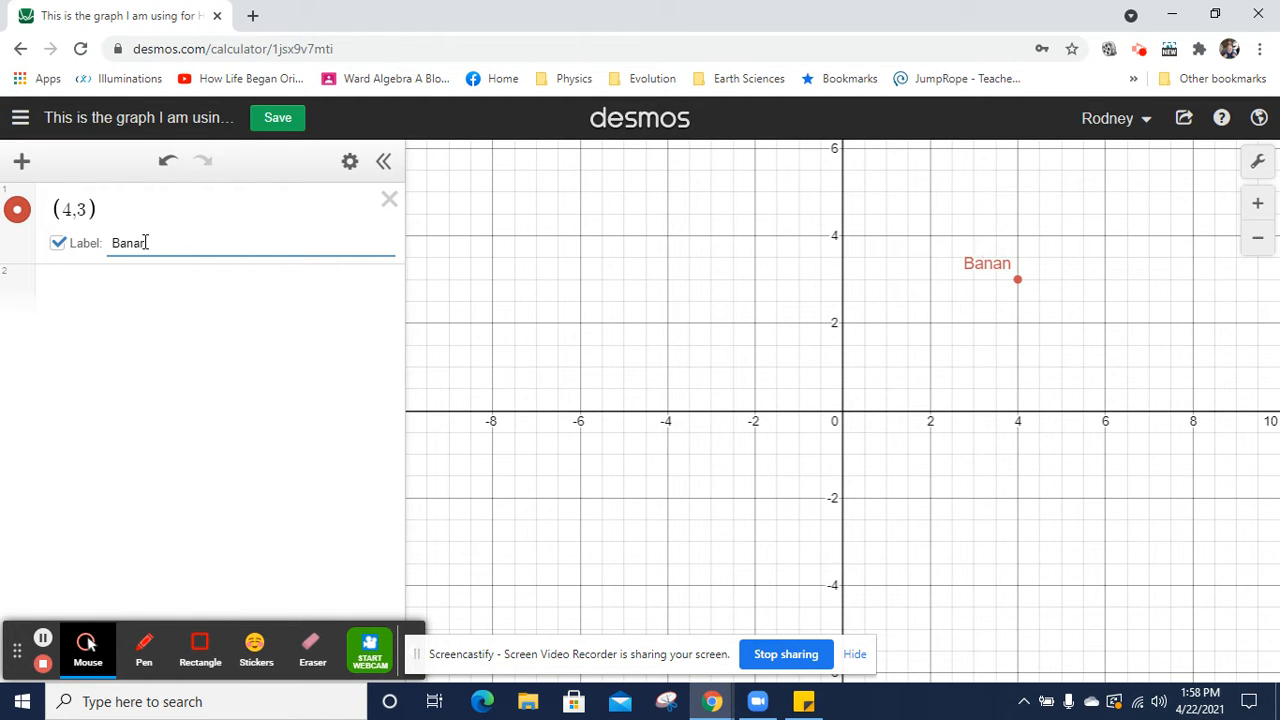
click(55, 246)
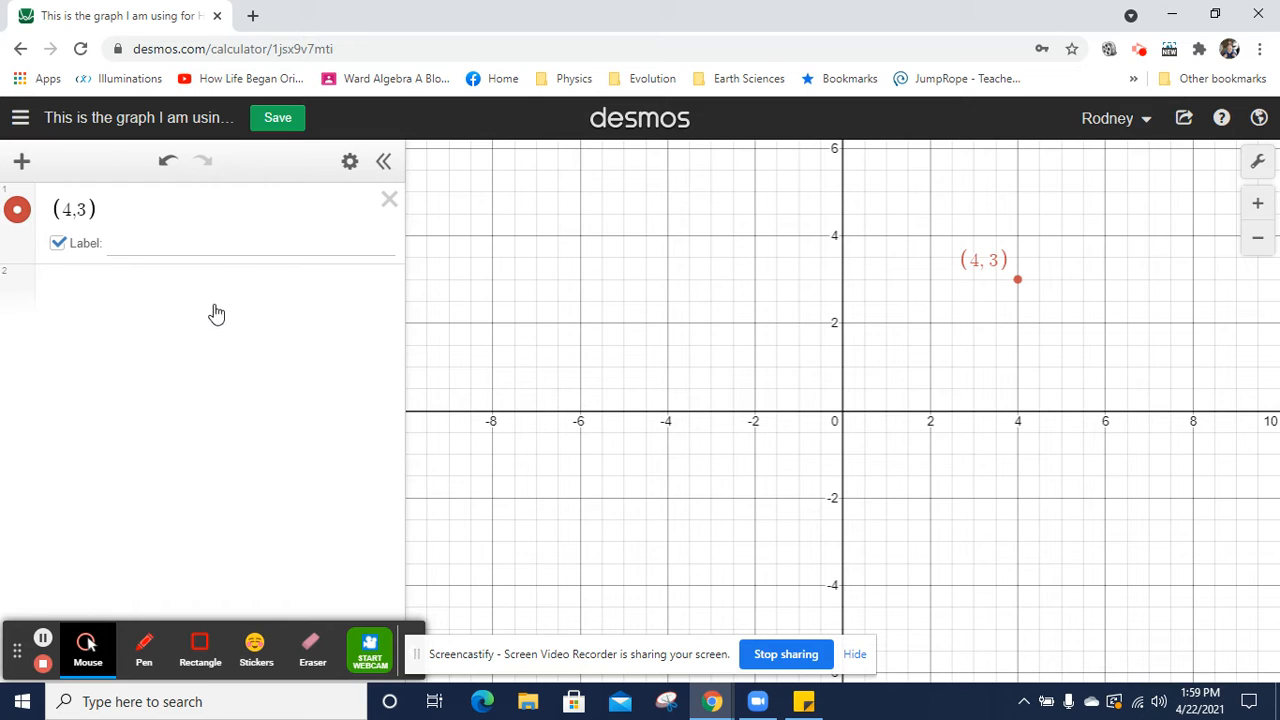
Enter a sentence introducing the teacher by name as an expression in the second line
click(22, 165)
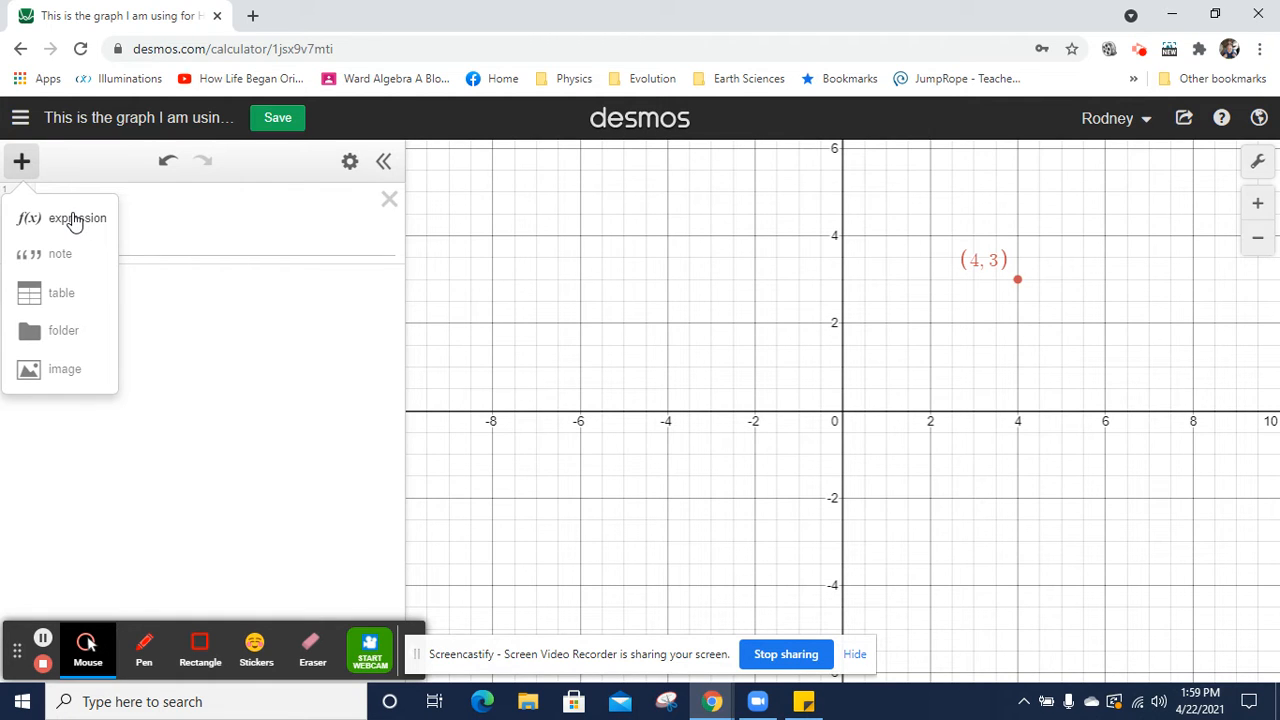
click(159, 281)
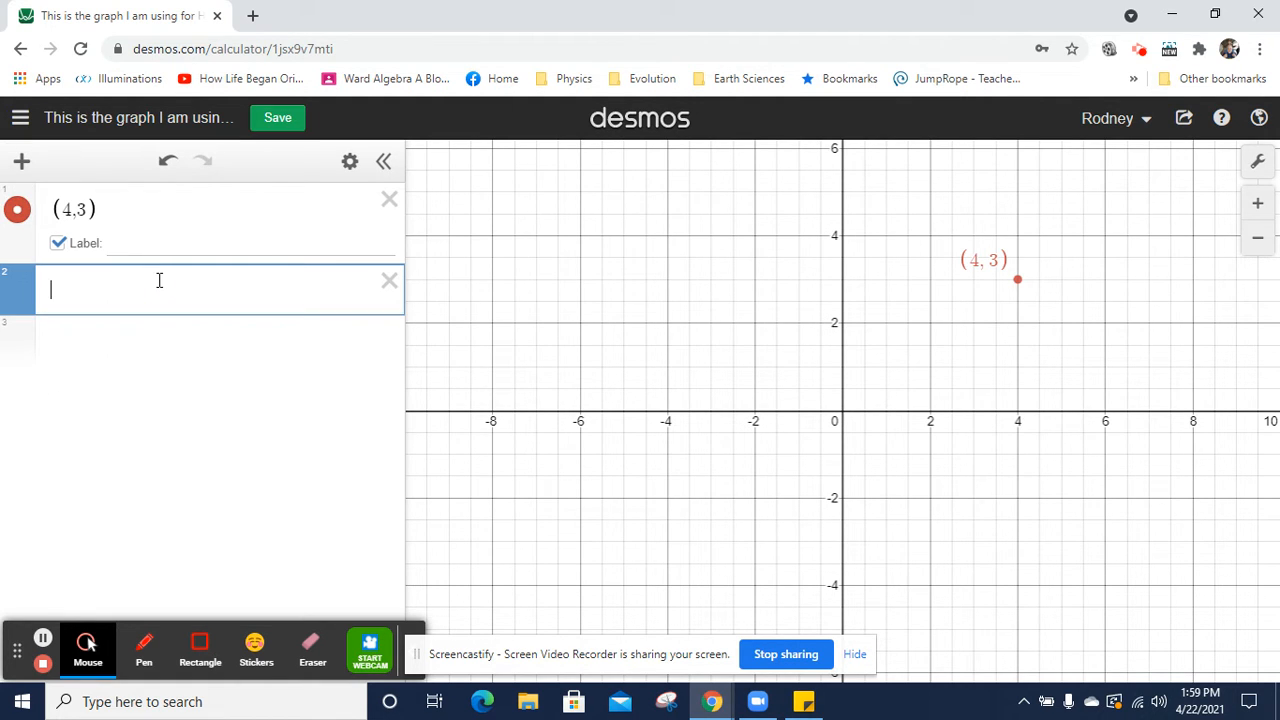
text(Hi, my name is Mr. Ward)
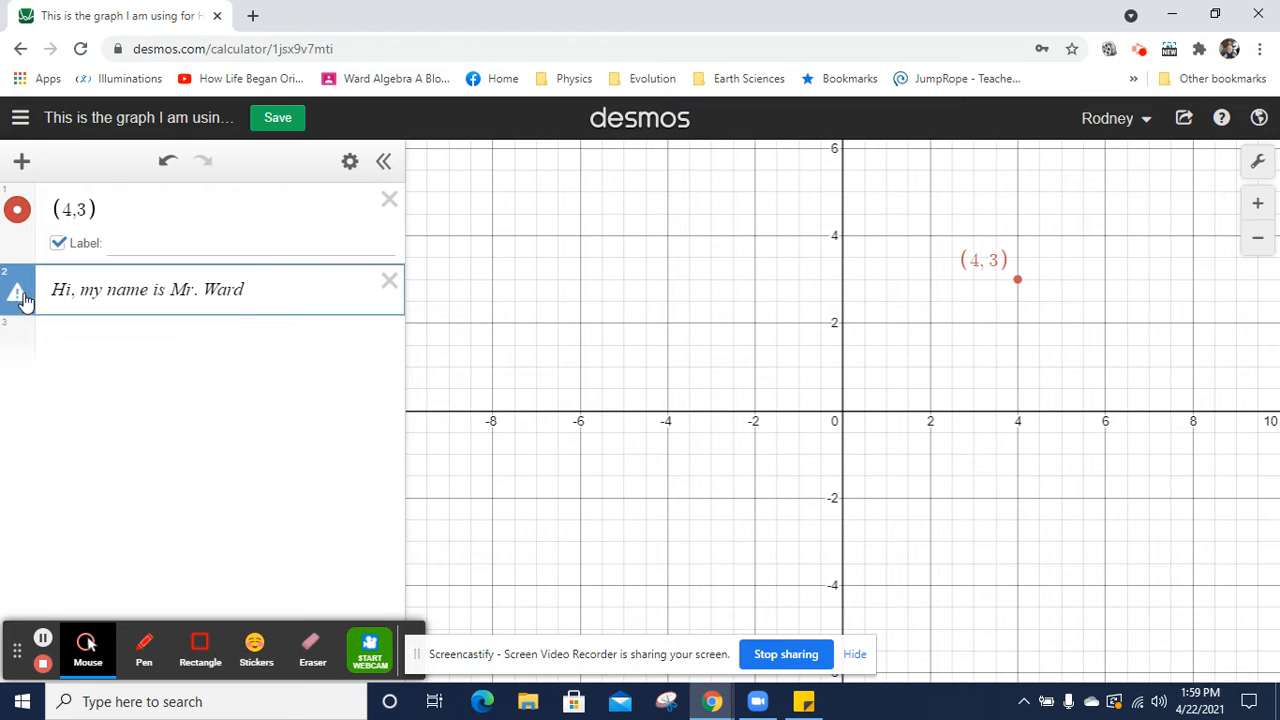
Remove the punctuation and spaces from the introduction sentence in the second expression line
click(79, 290)
key(BackSpace)
key(BackSpace)
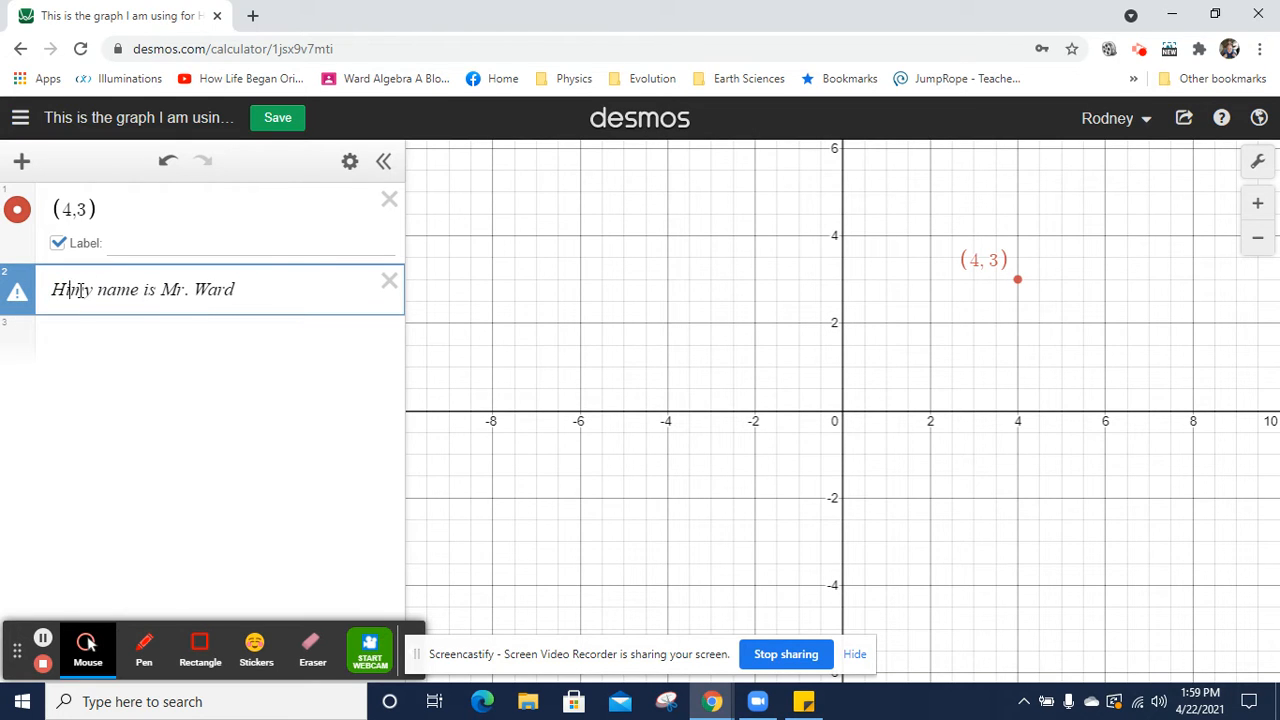
key(Right)
key(Right)
key(BackSpace)
key(BackSpace)
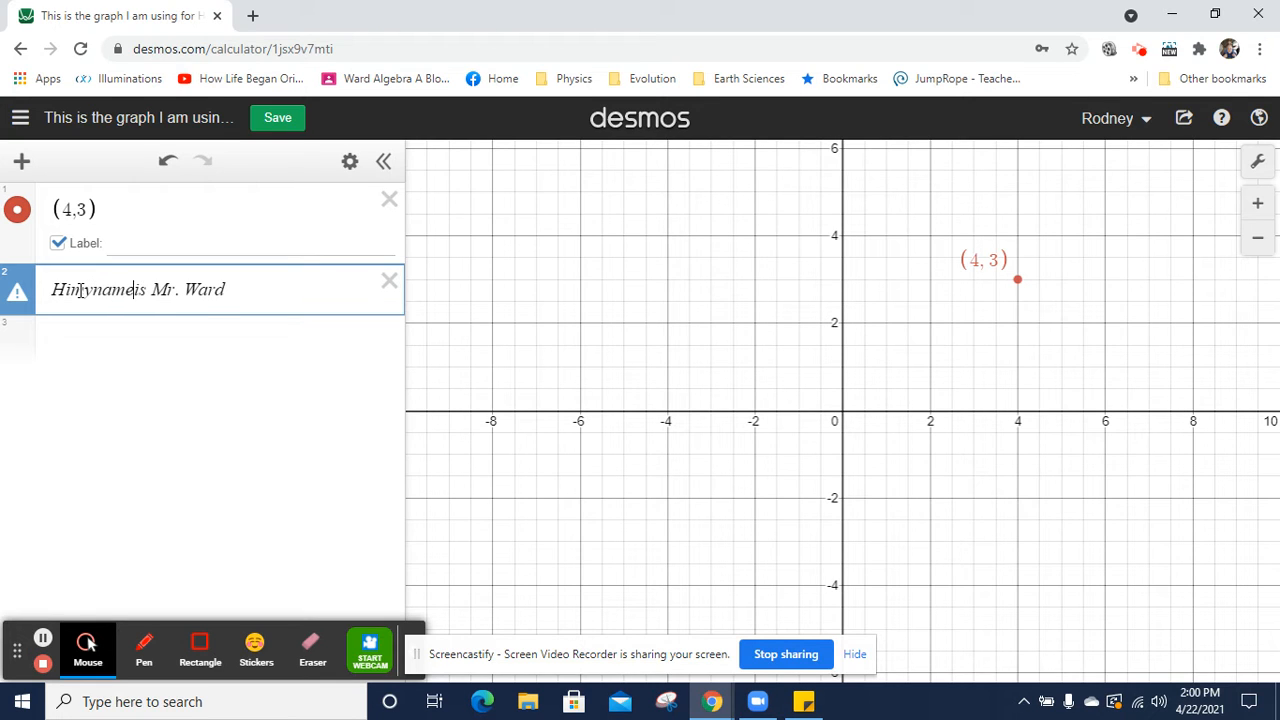
key(Delete)
key(BackSpace)
key(BackSpace)
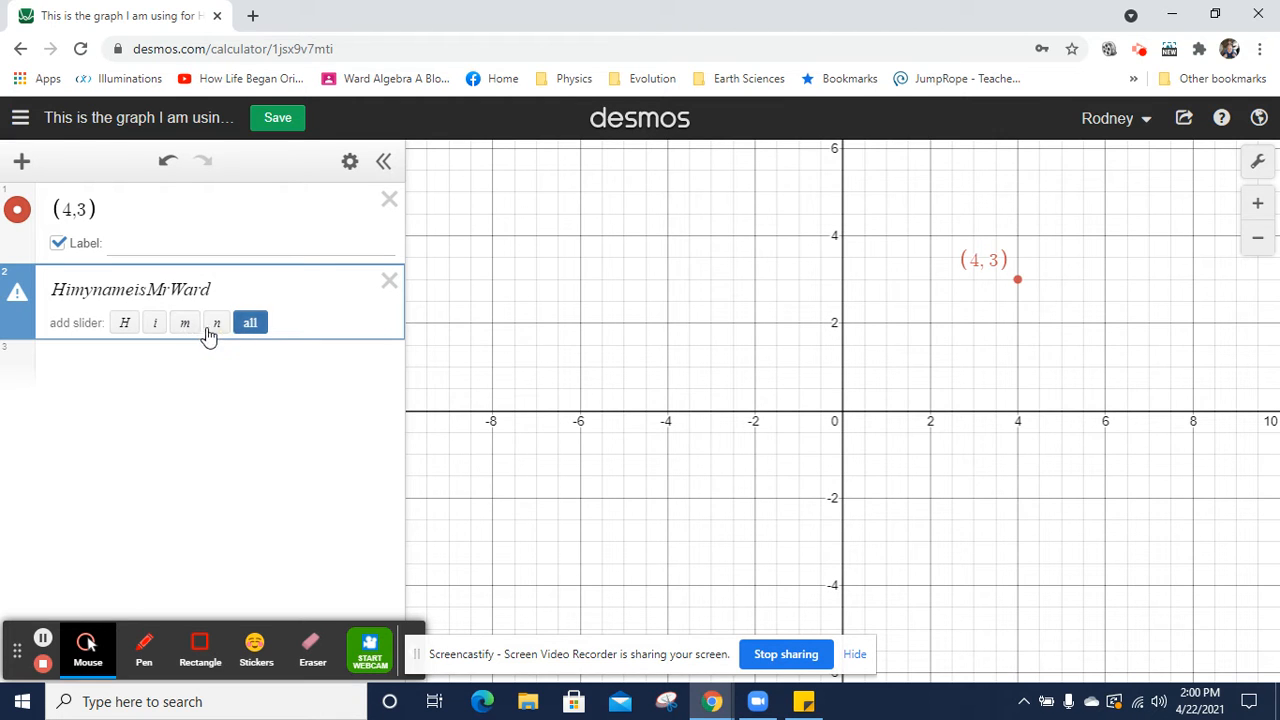
Add a slider for H, and delete both the slider and the introduction expression
click(120, 326)
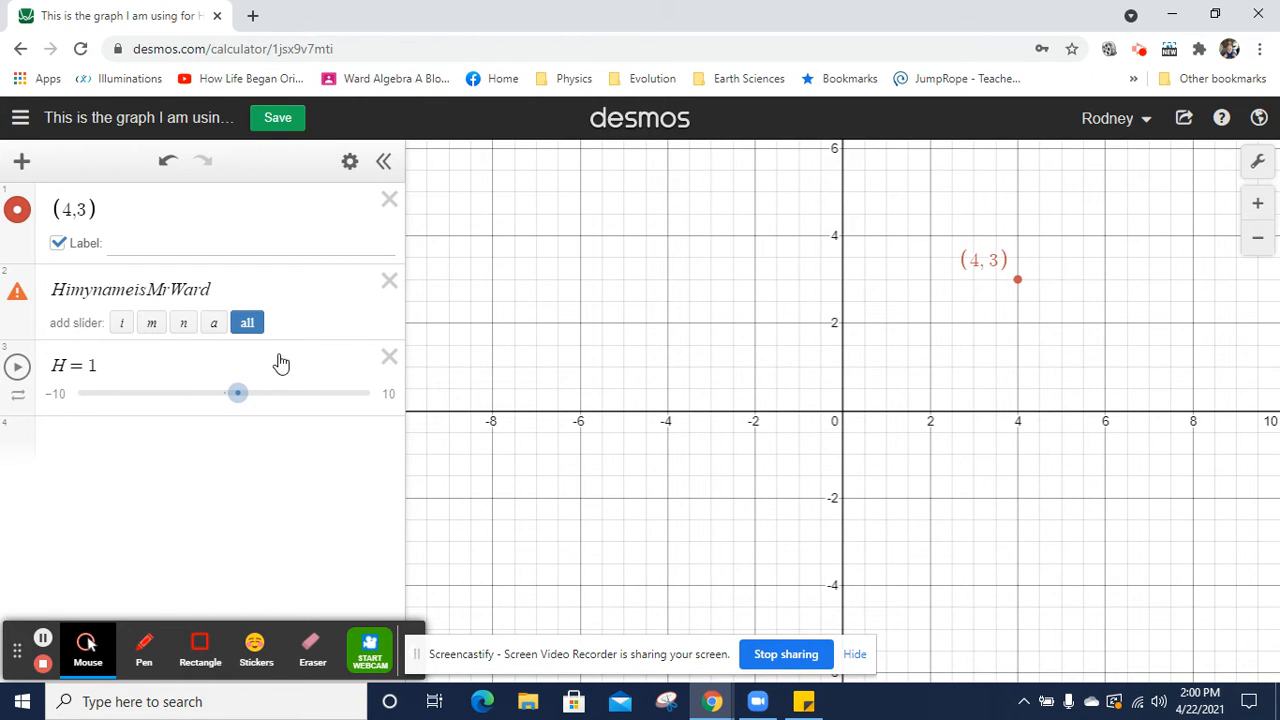
click(390, 360)
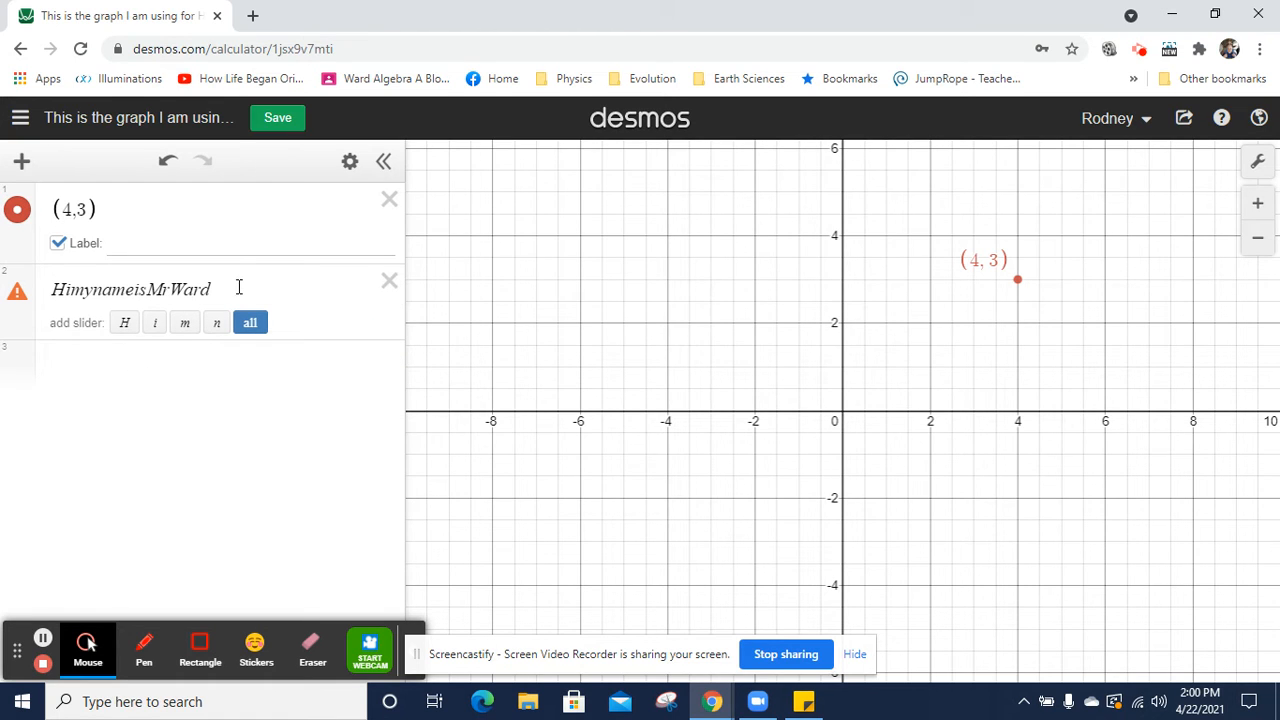
drag(240, 288, 50, 289)
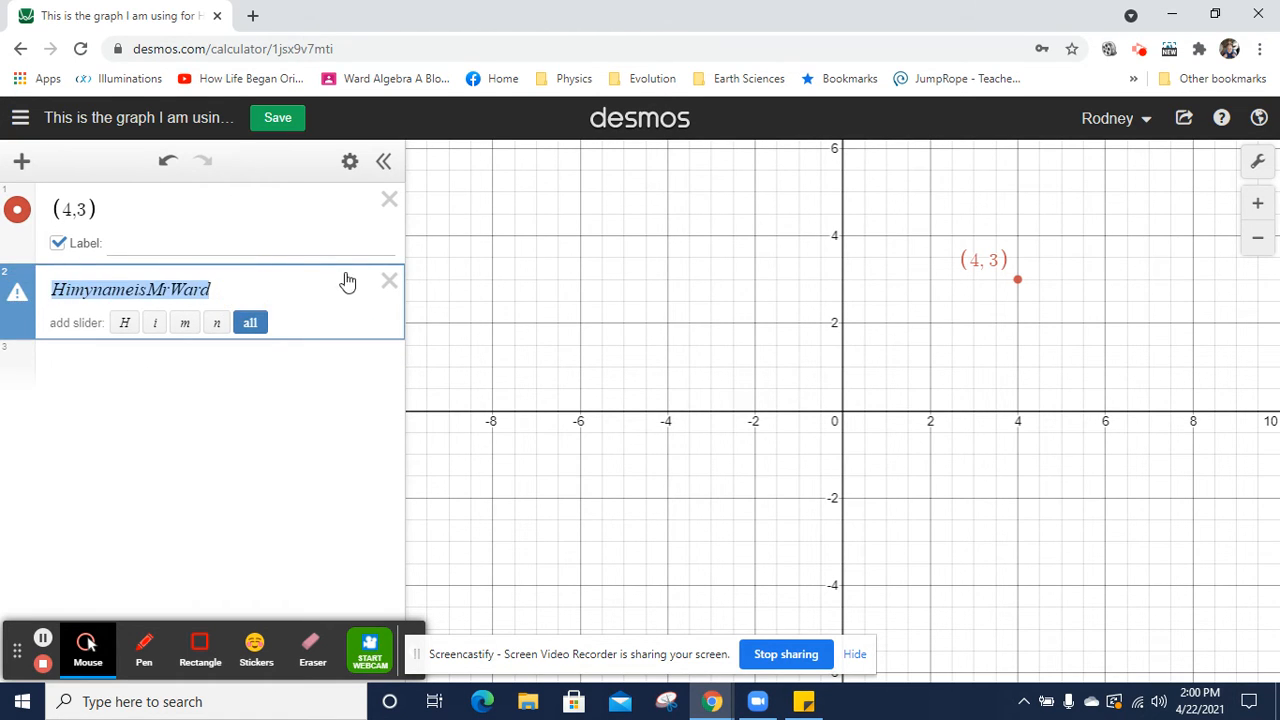
click(387, 280)
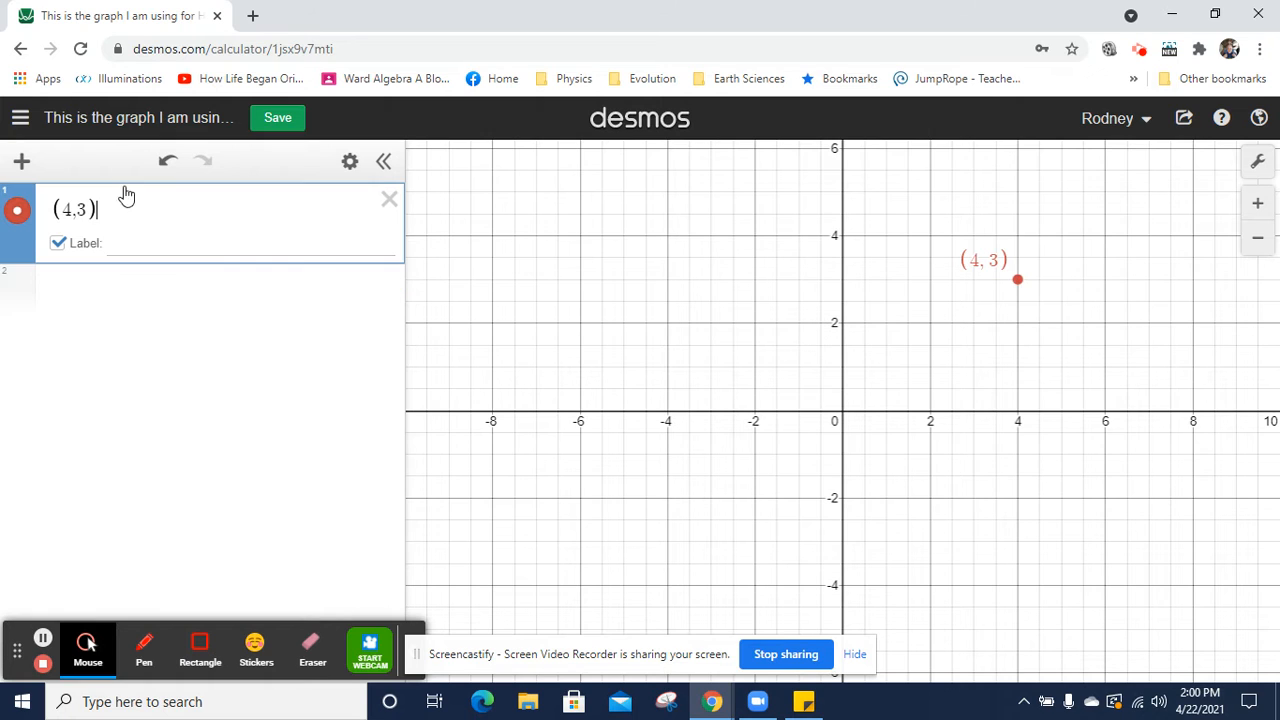
Add a note introducing the teacher by name below the point, and delete the note
click(21, 163)
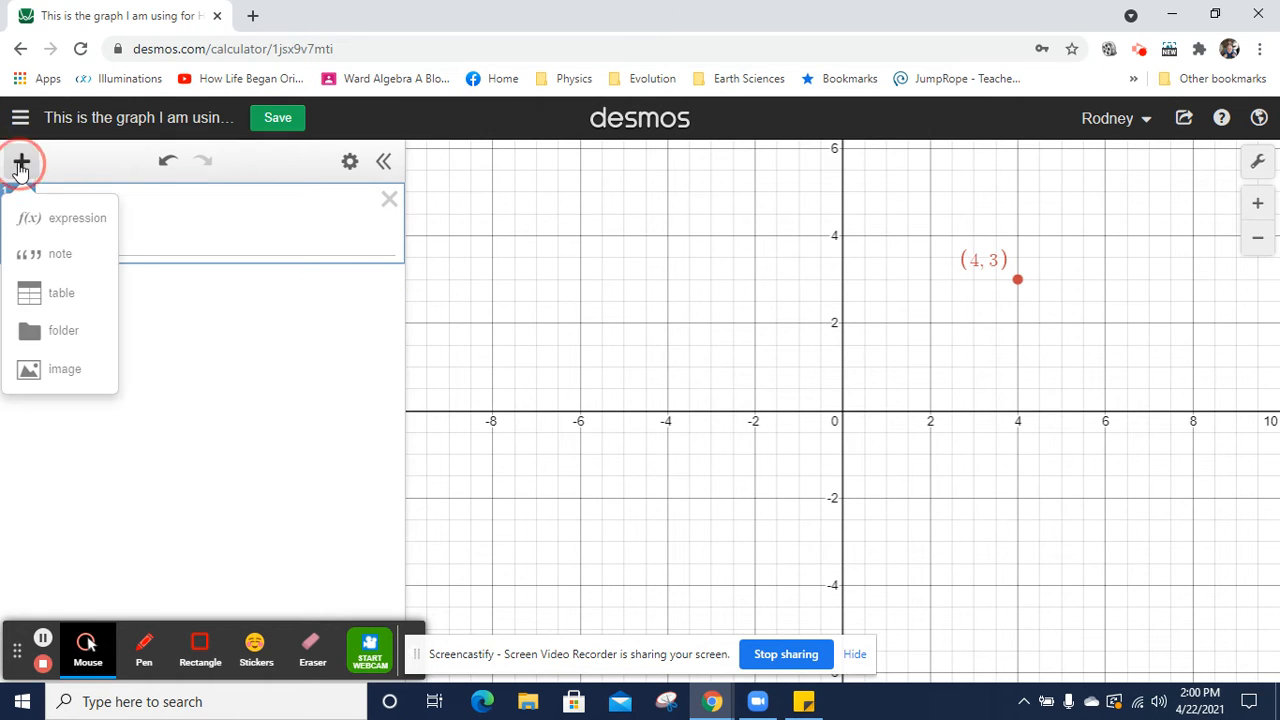
click(60, 256)
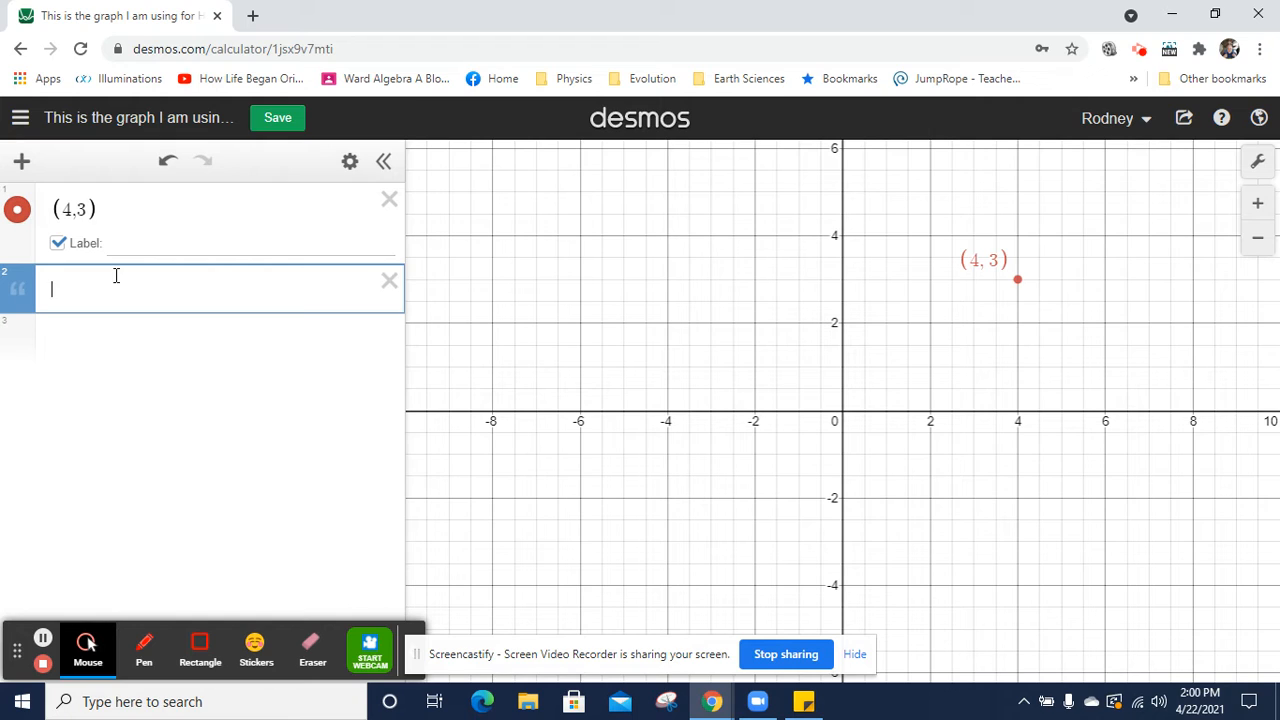
text(Hi My name is Mr. WArd)
key(BackSpace)
key(BackSpace)
key(BackSpace)
text(ard)
click(391, 283)
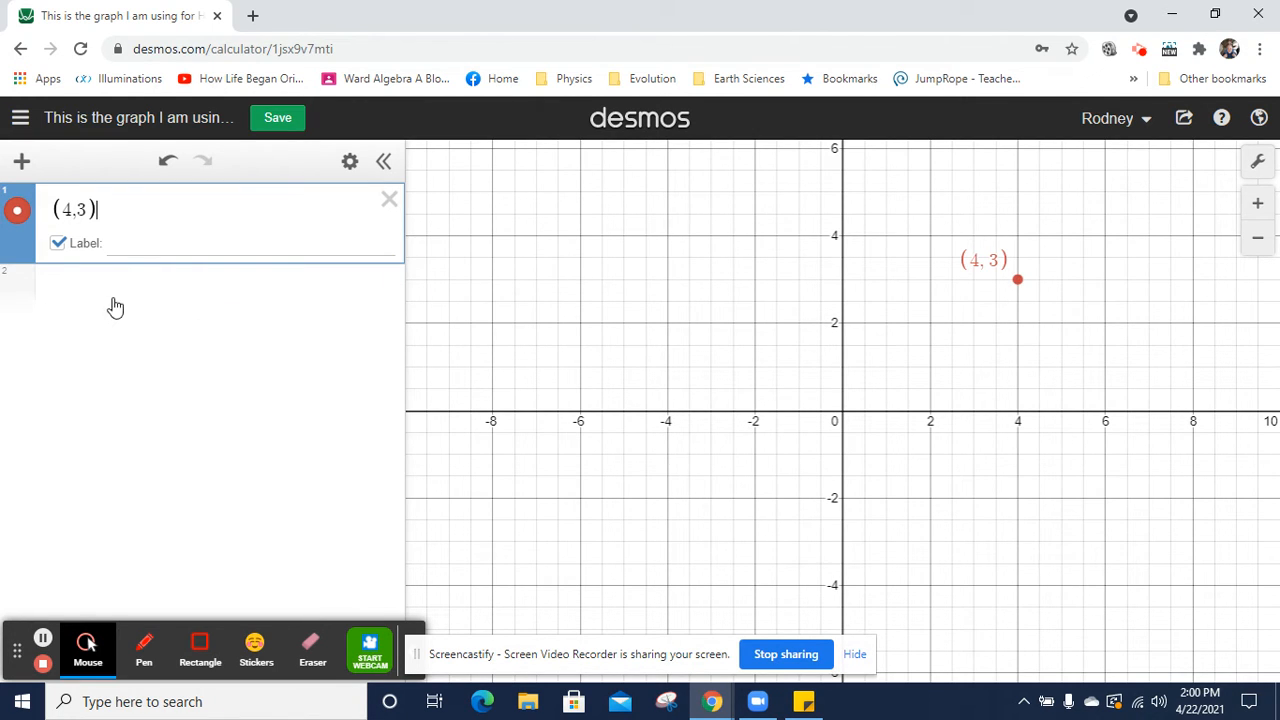
Insert a table below the point expression and fill its first row with x = 1 and y = 2
click(20, 163)
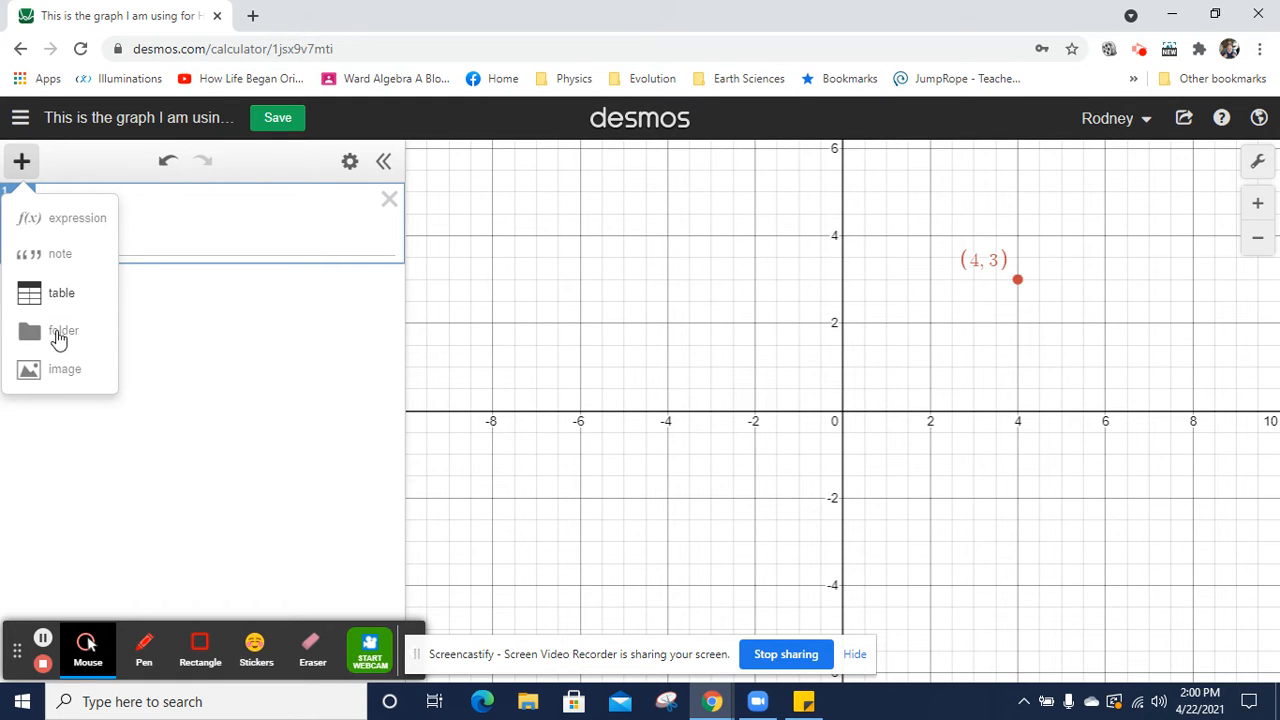
click(63, 296)
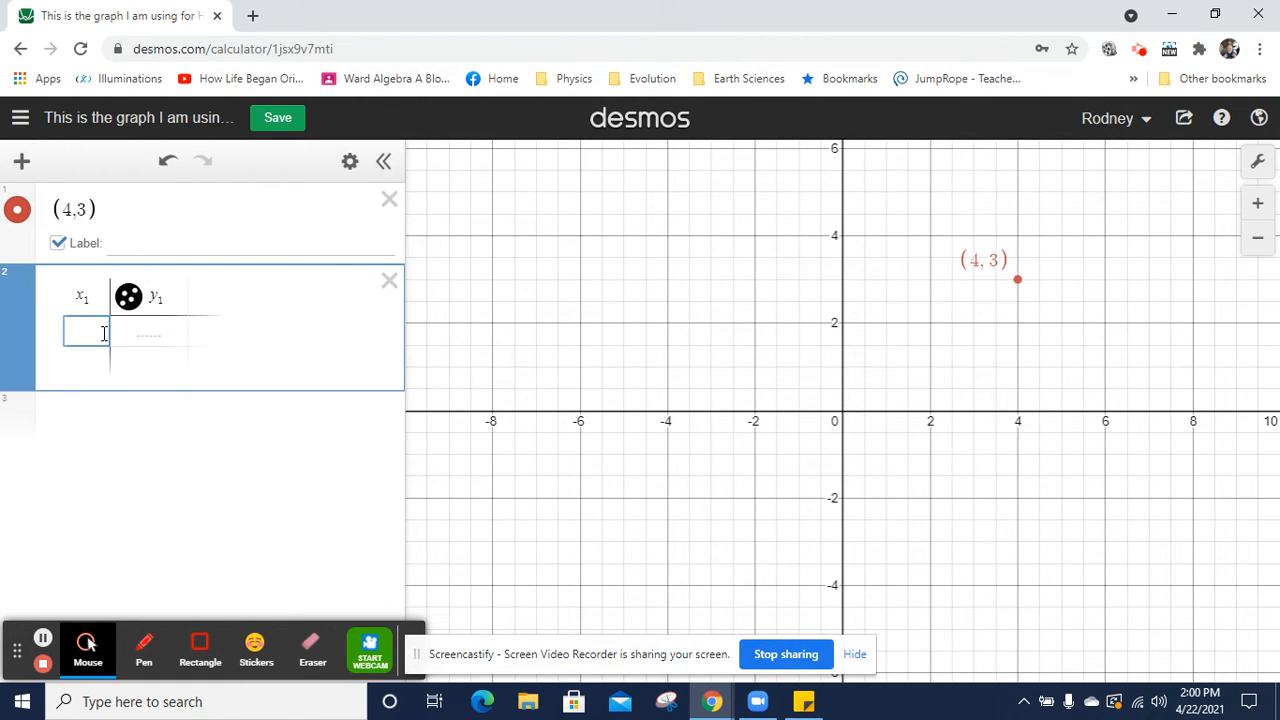
text(1)
key(Tab)
text(2)
key(Return)
Add the points (2,3) and (3,4) as the second and third rows of the table
key(Left)
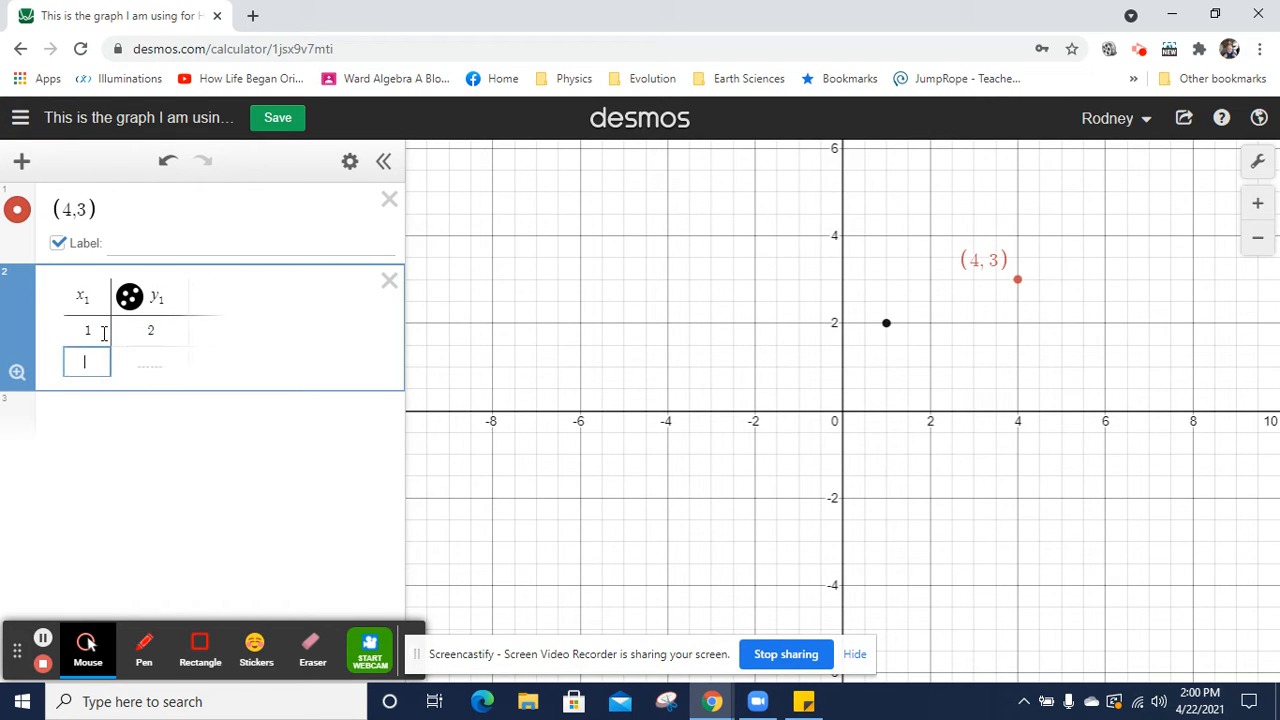
text(2,3)
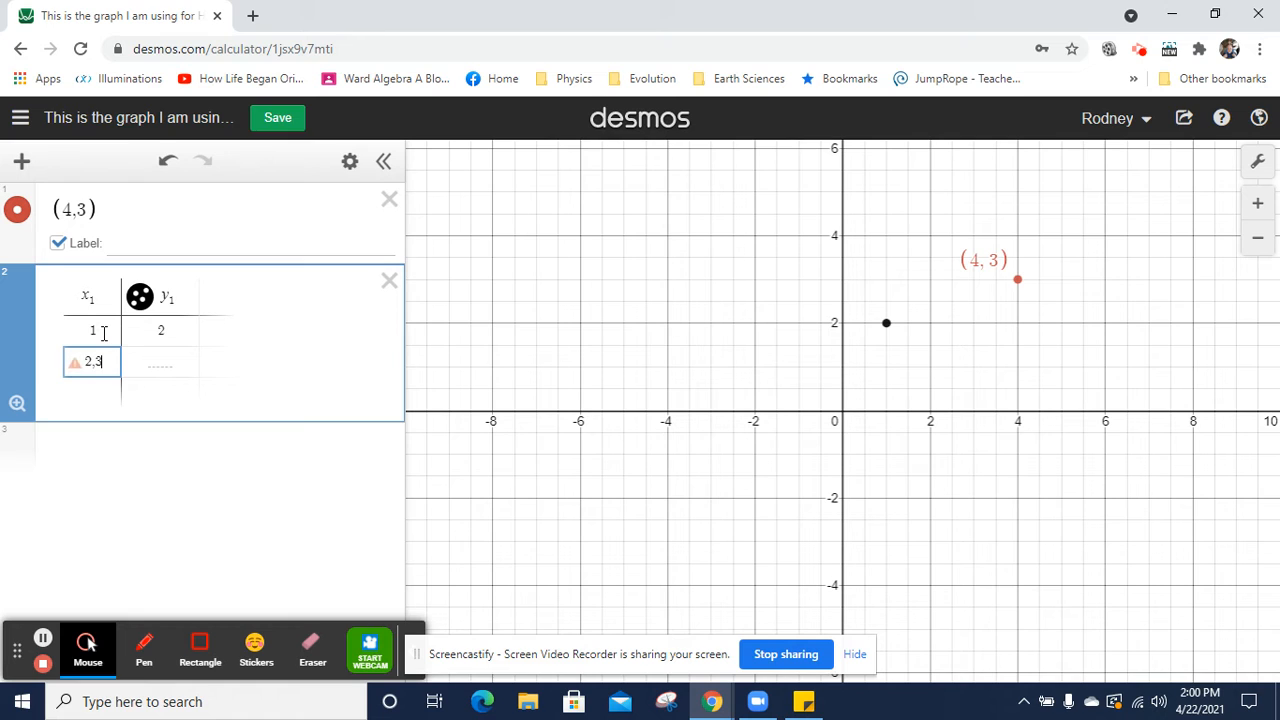
key(BackSpace)
key(BackSpace)
key(Tab)
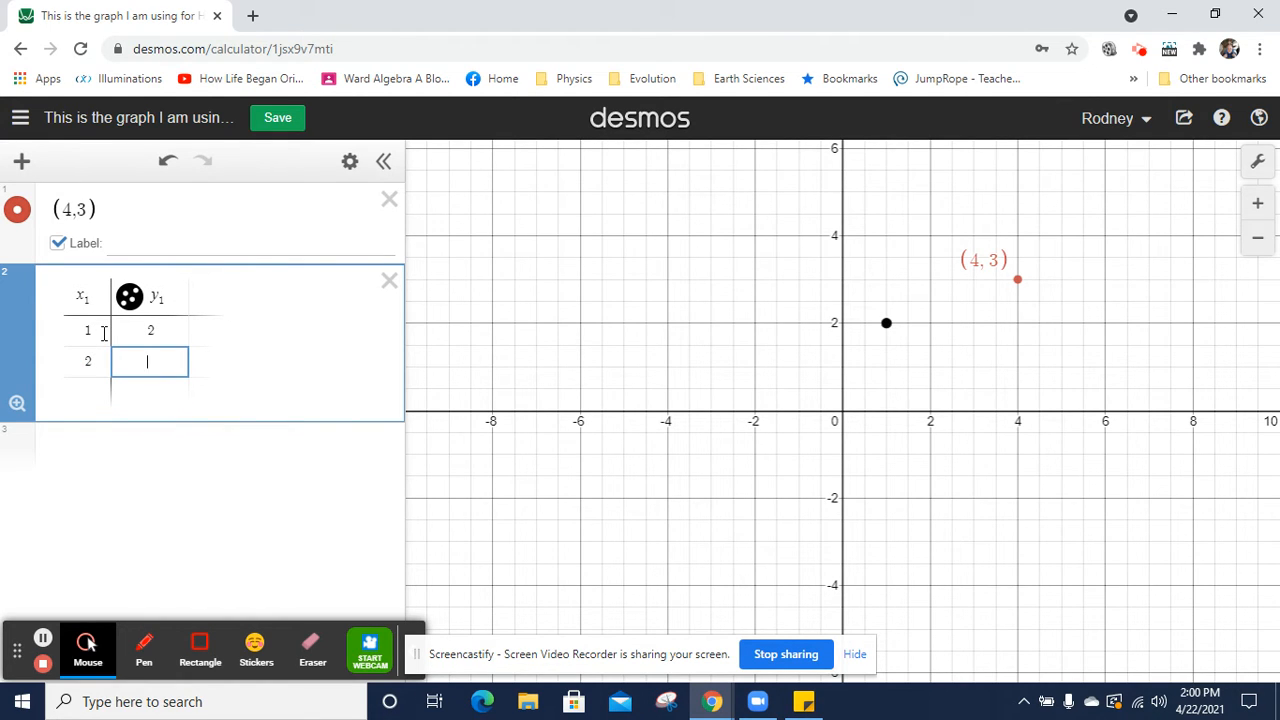
text(3)
key(Return)
key(Left)
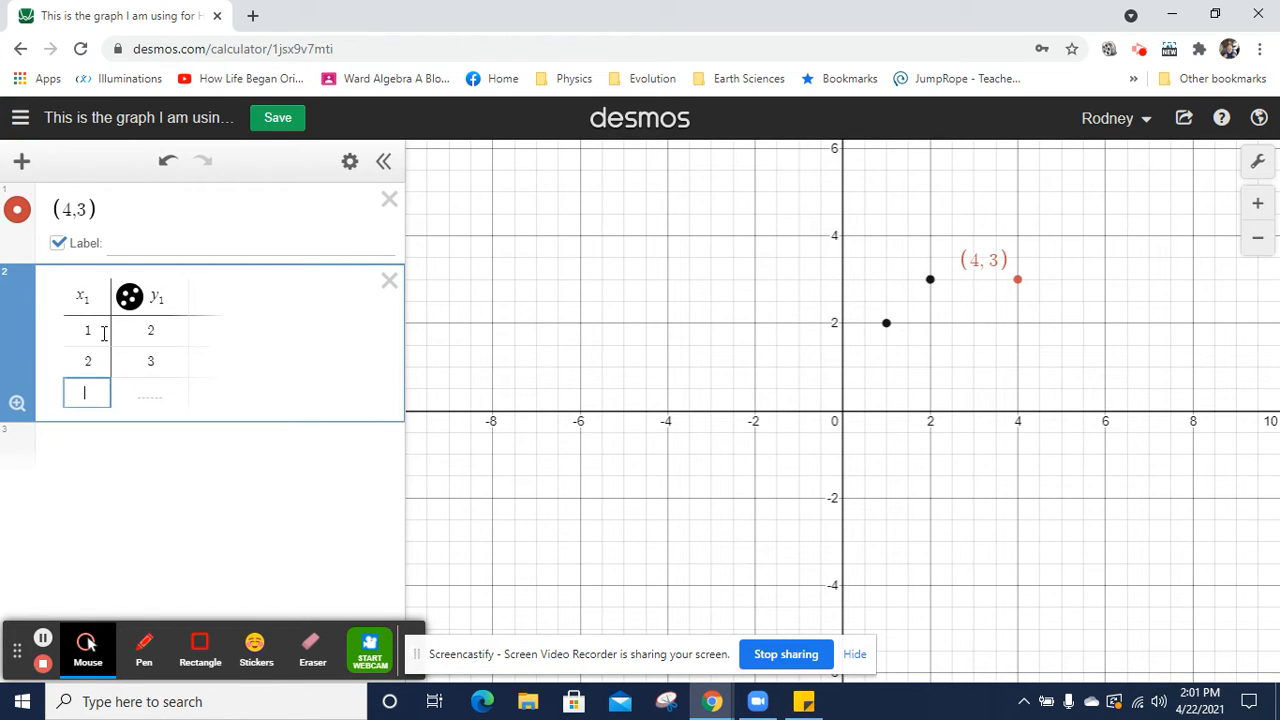
text(3)
key(Tab)
text(4)
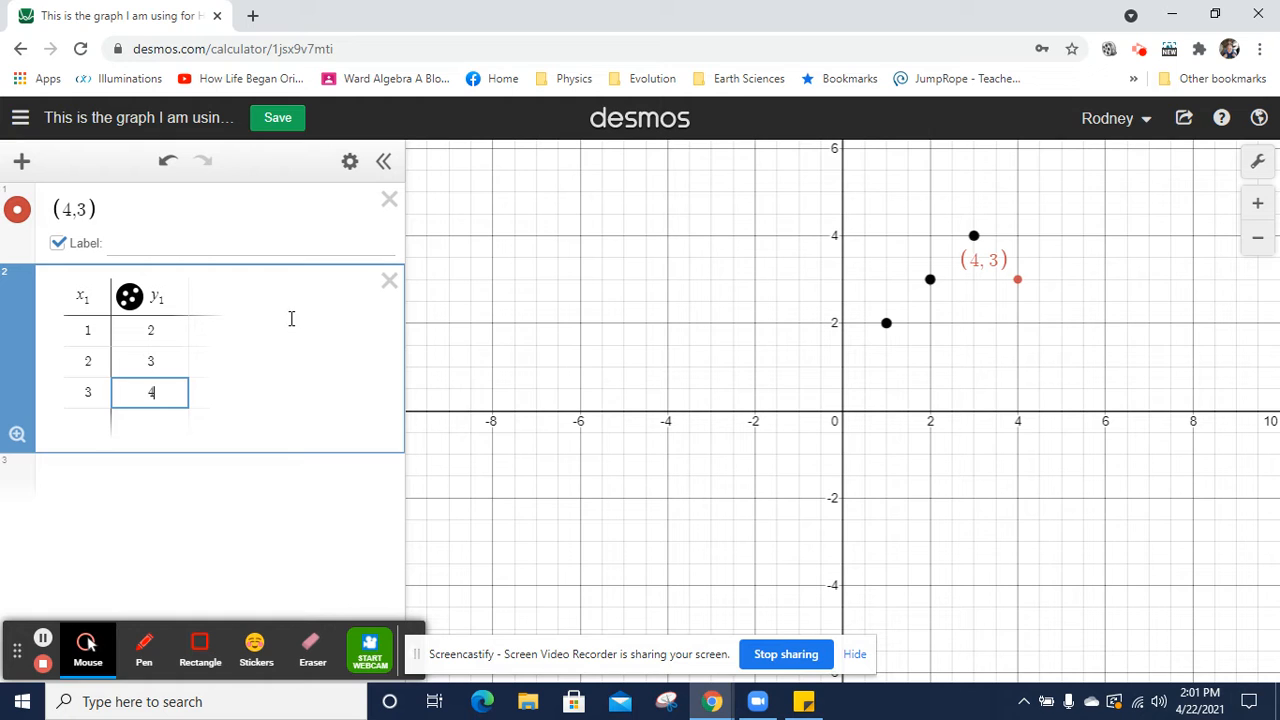
Create a folder titled "This is where the stuff is." and move the table into it
click(22, 162)
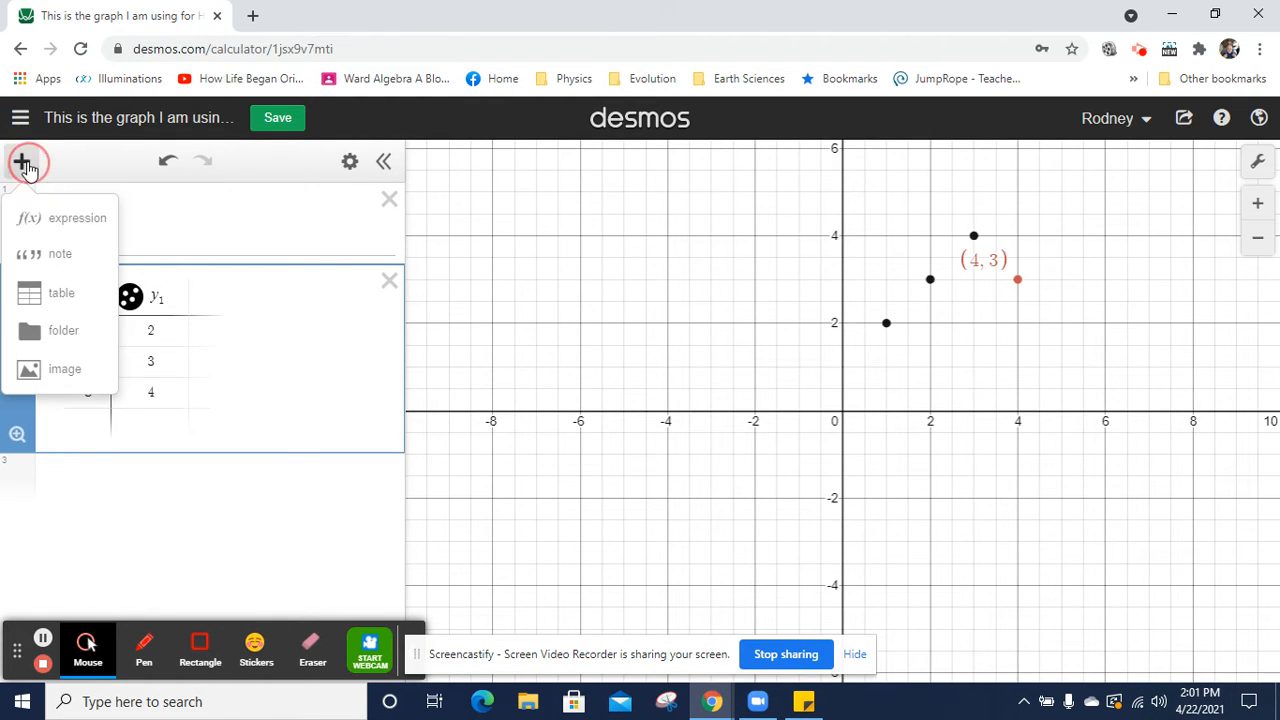
click(52, 331)
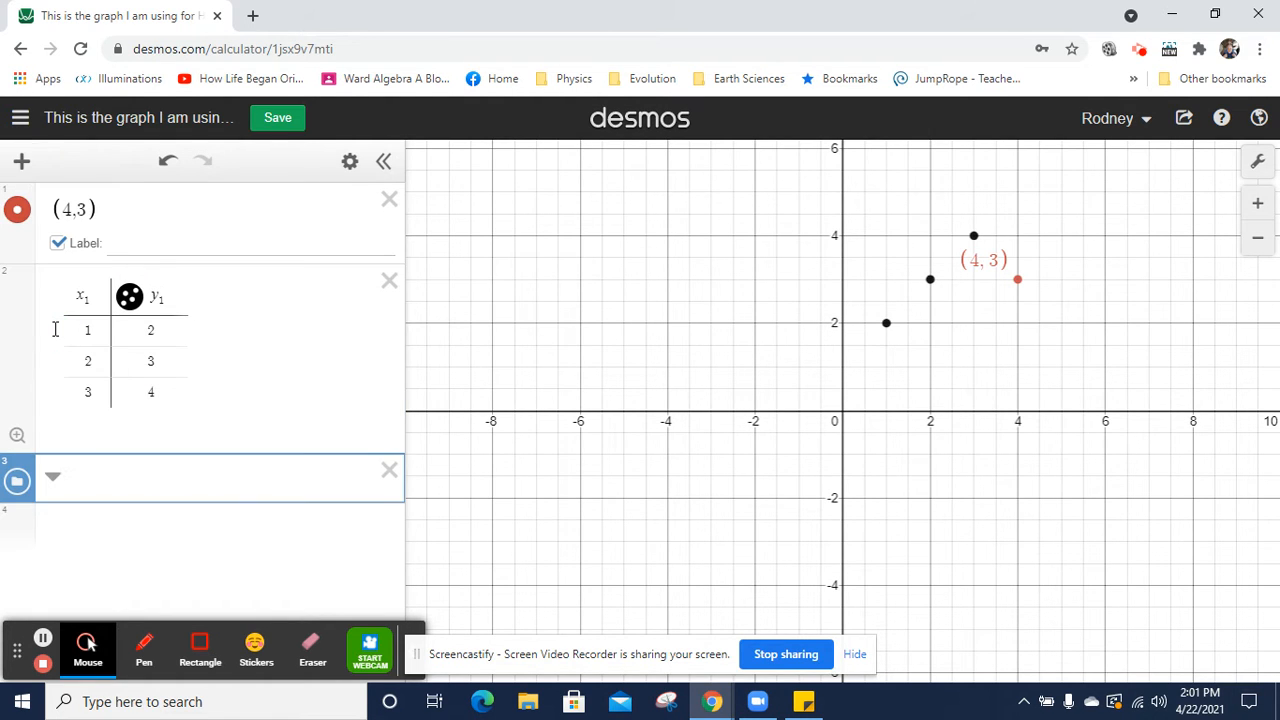
text(This is where the)
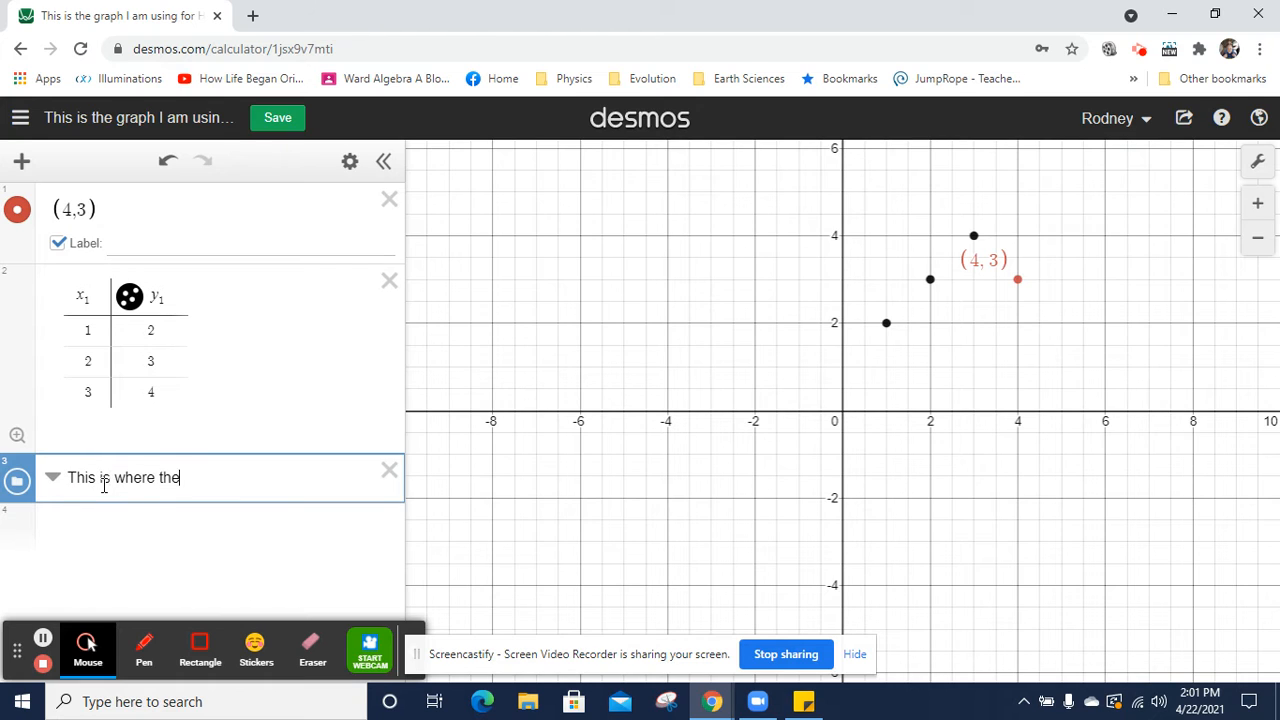
text( stuff is.)
drag(17, 355, 51, 460)
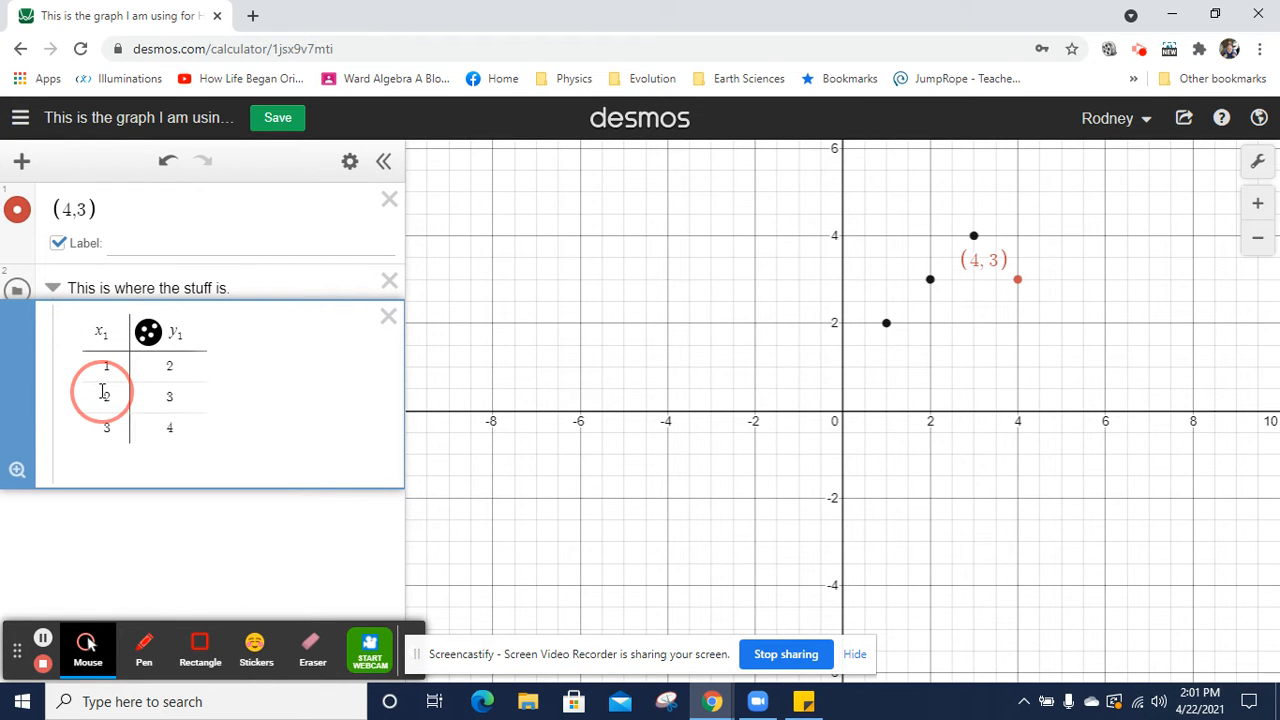
drag(56, 399, 112, 384)
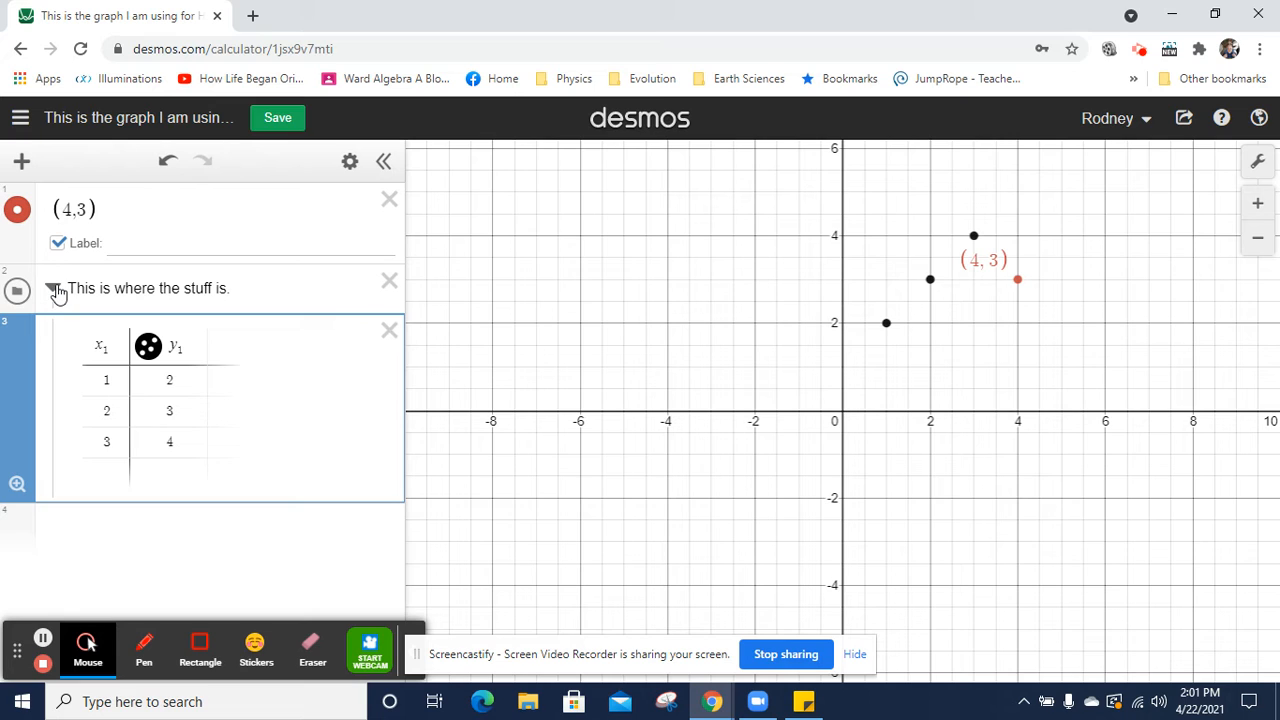
Collapse and expand the folder holding the table twice
click(53, 290)
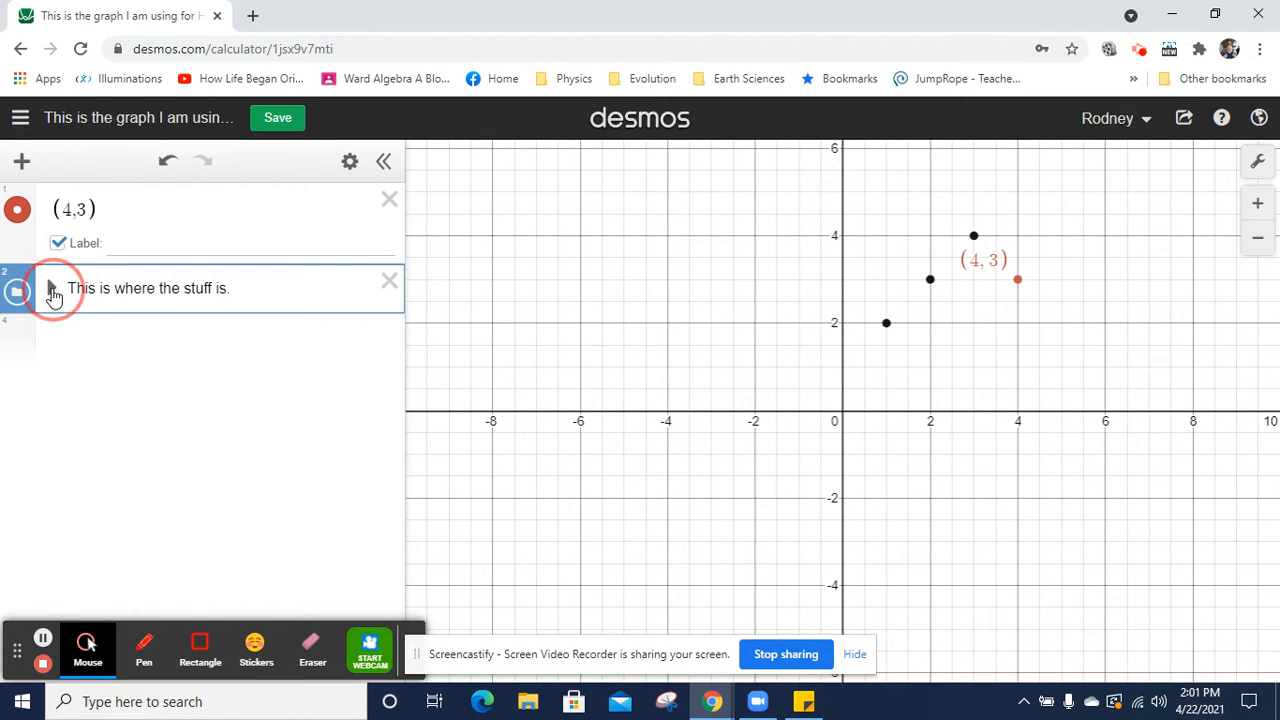
click(53, 290)
click(53, 290)
click(53, 290)
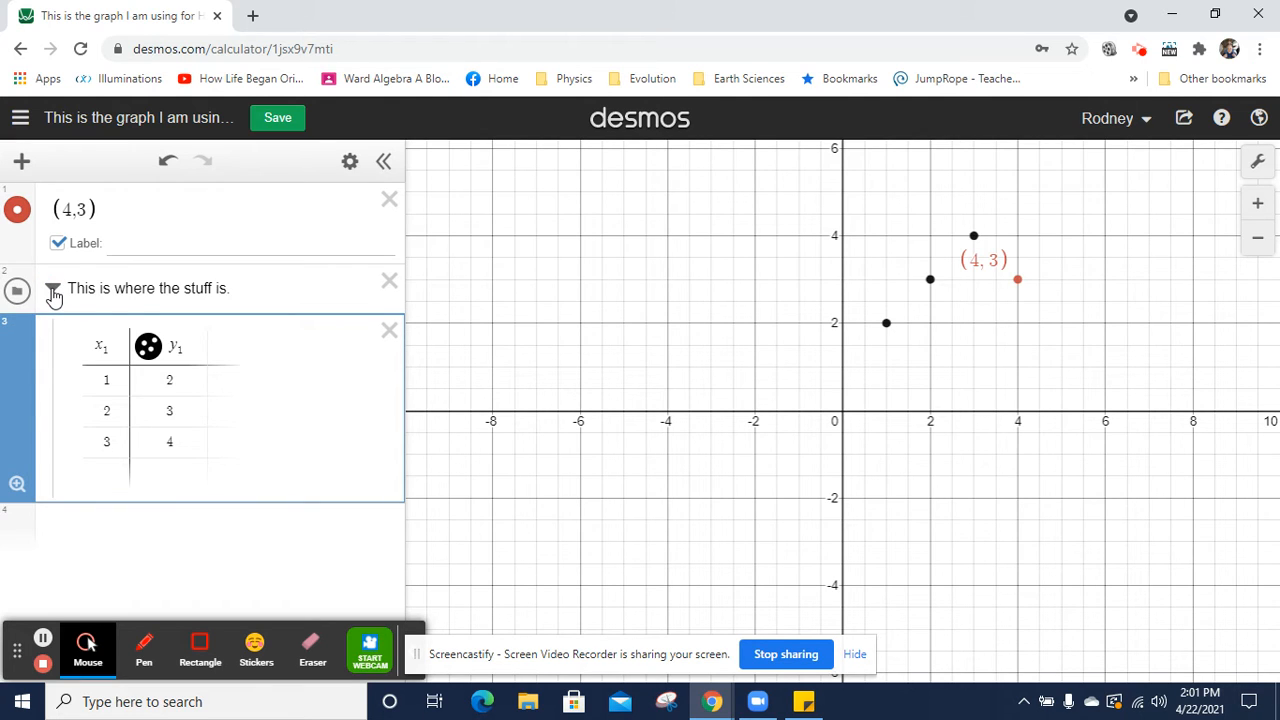
Zoom the graph to fit the table's points, and restore the default view
click(16, 486)
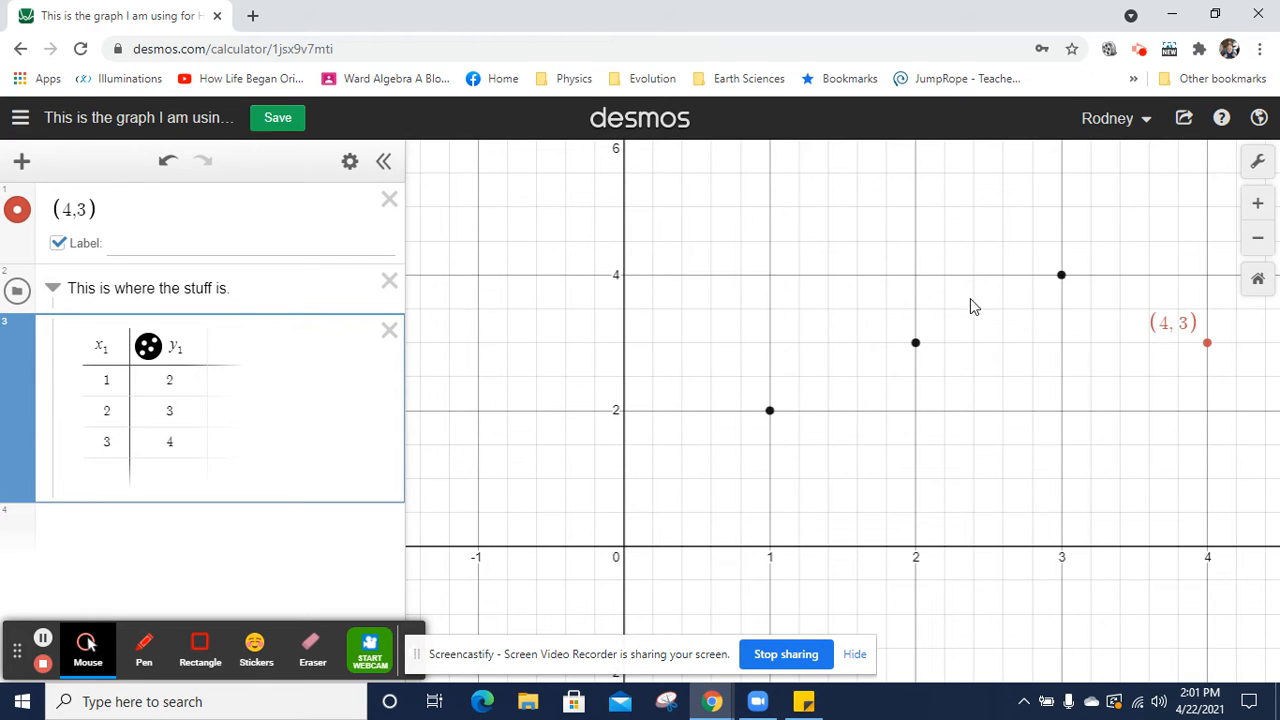
click(1259, 282)
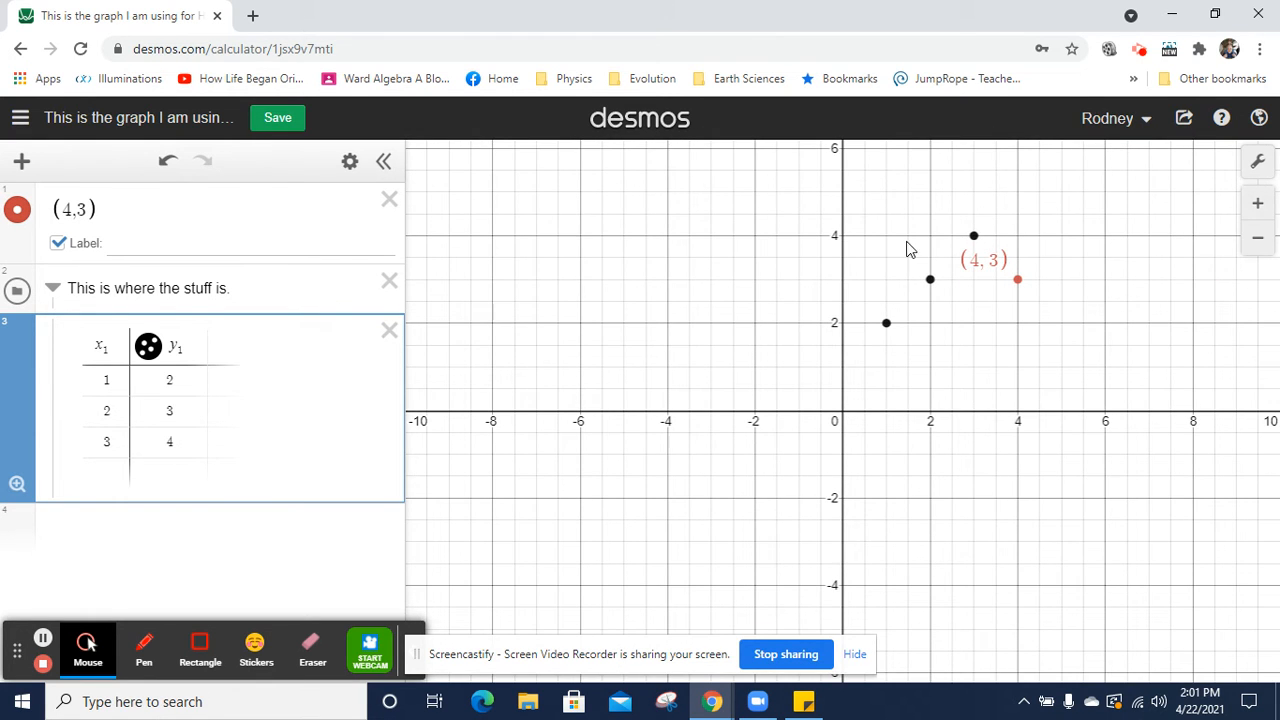
Collapse the folder and insert the image "29.3 4" from the Pythagorean Theorem folder into the graph
click(57, 289)
click(23, 162)
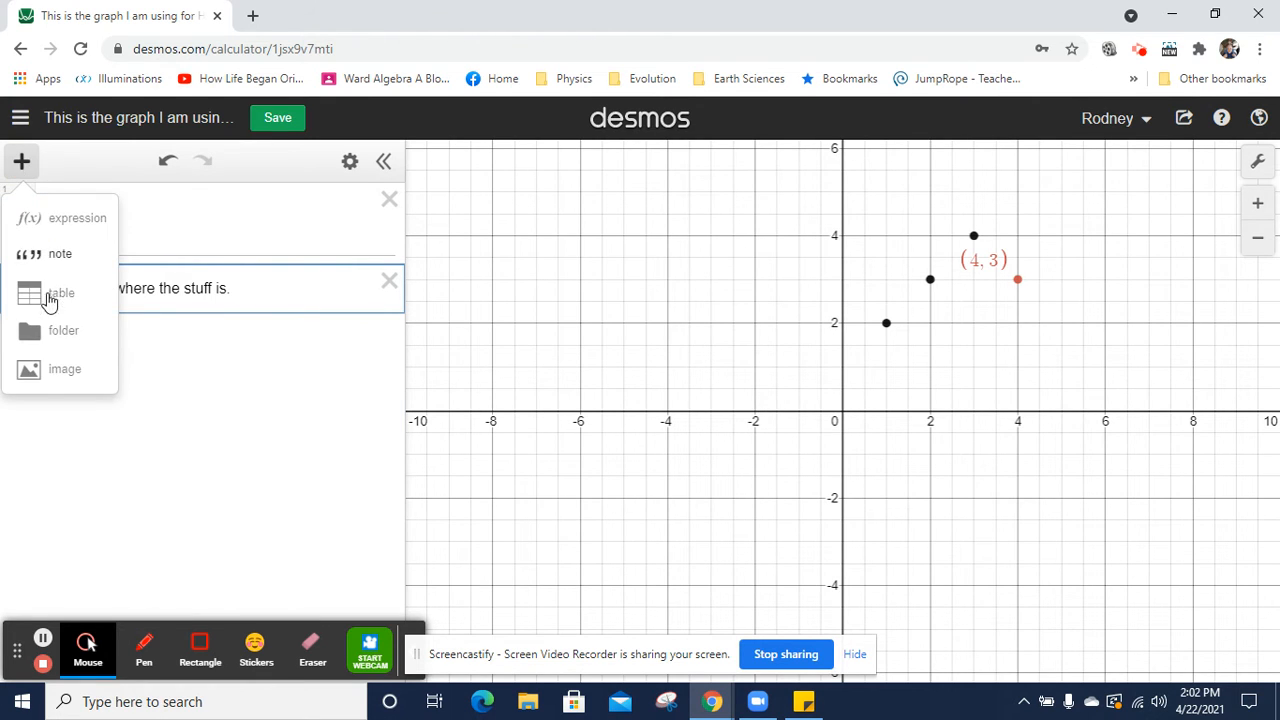
click(53, 369)
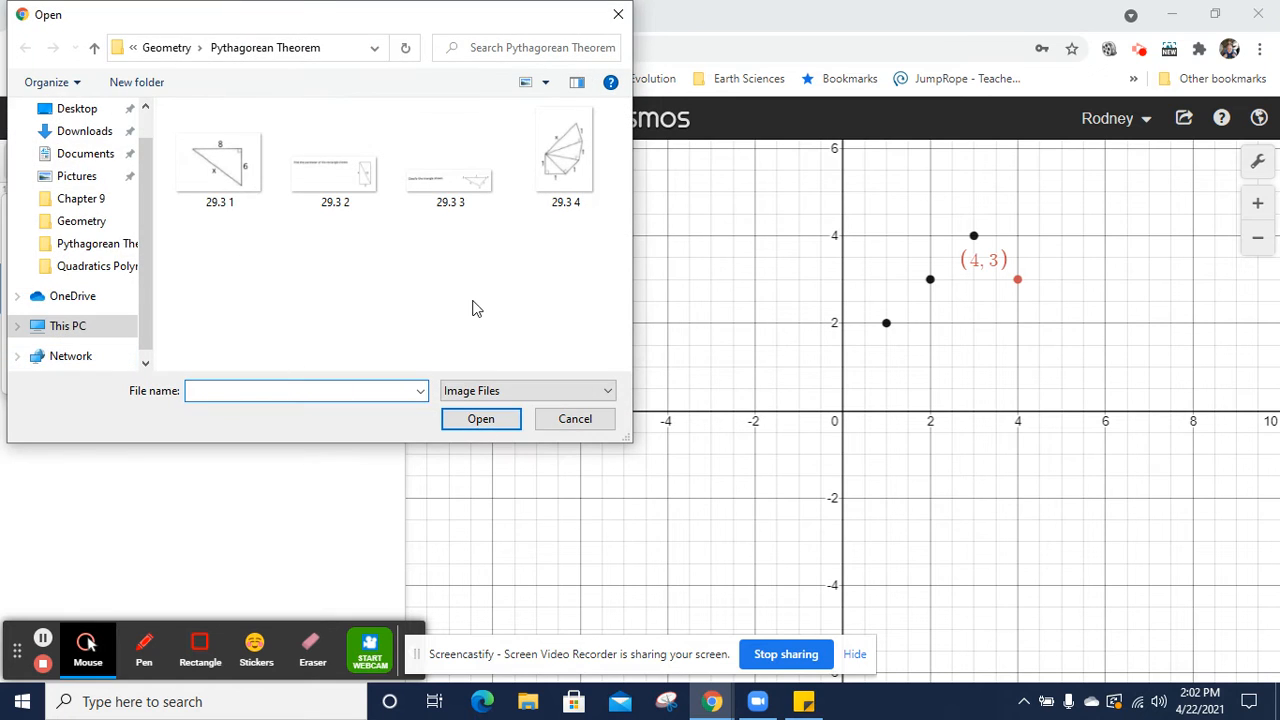
click(560, 172)
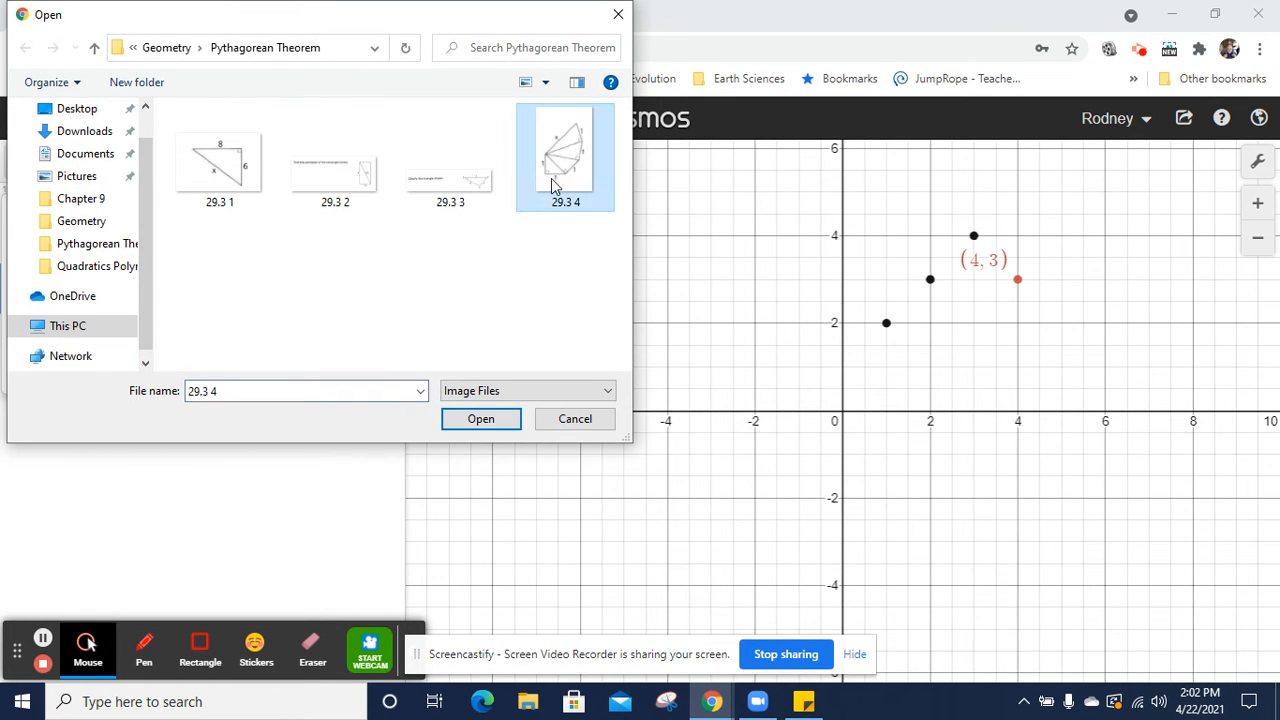
click(480, 418)
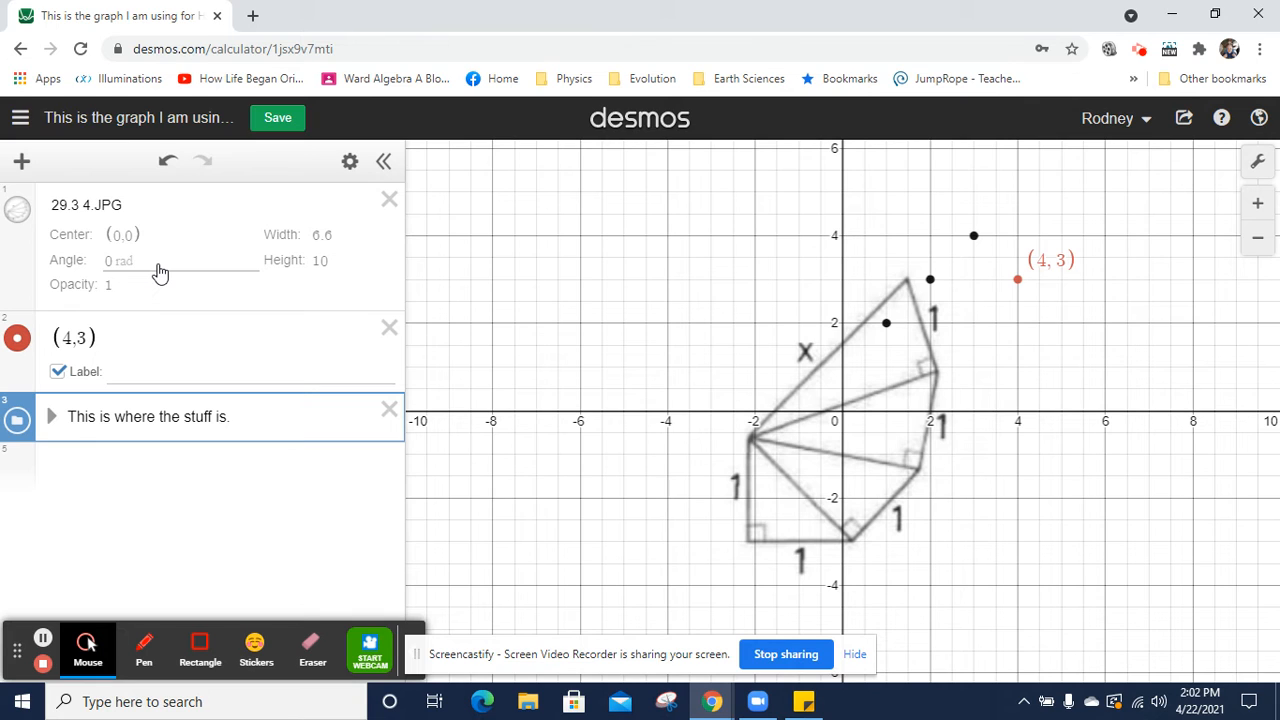
Set the opacity of the inserted image to .4
click(117, 290)
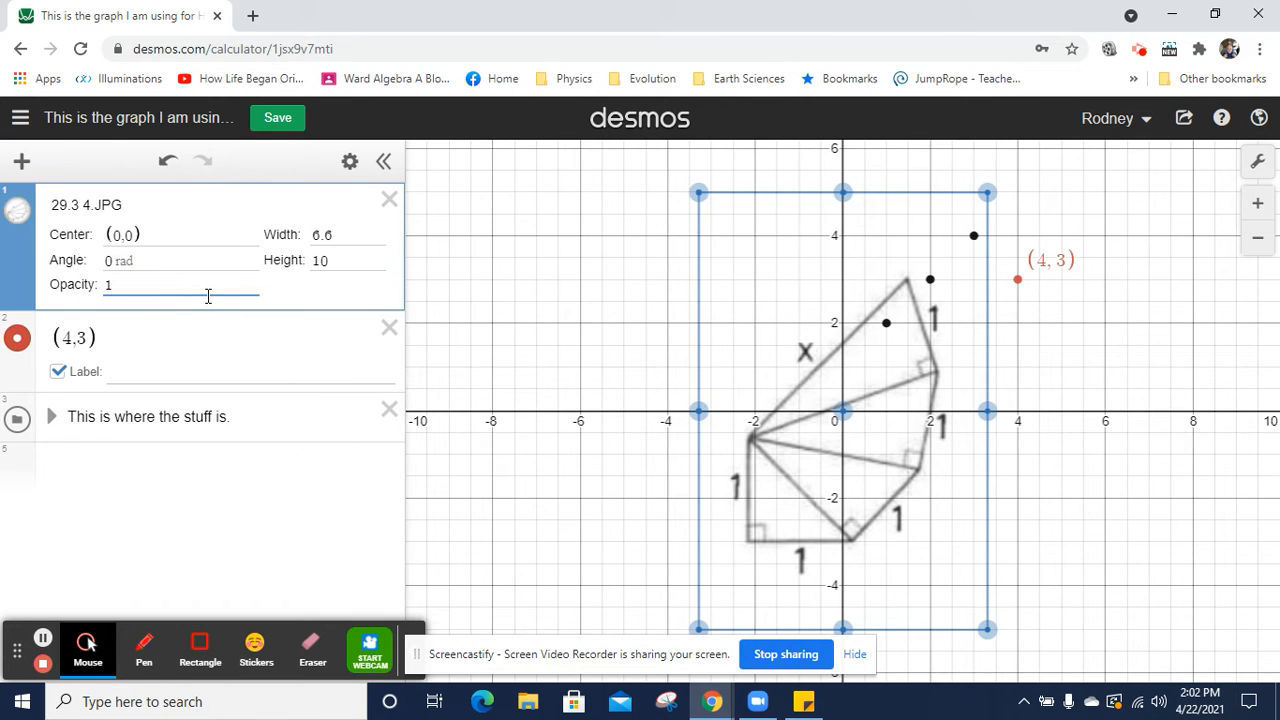
key(BackSpace)
text(.4)
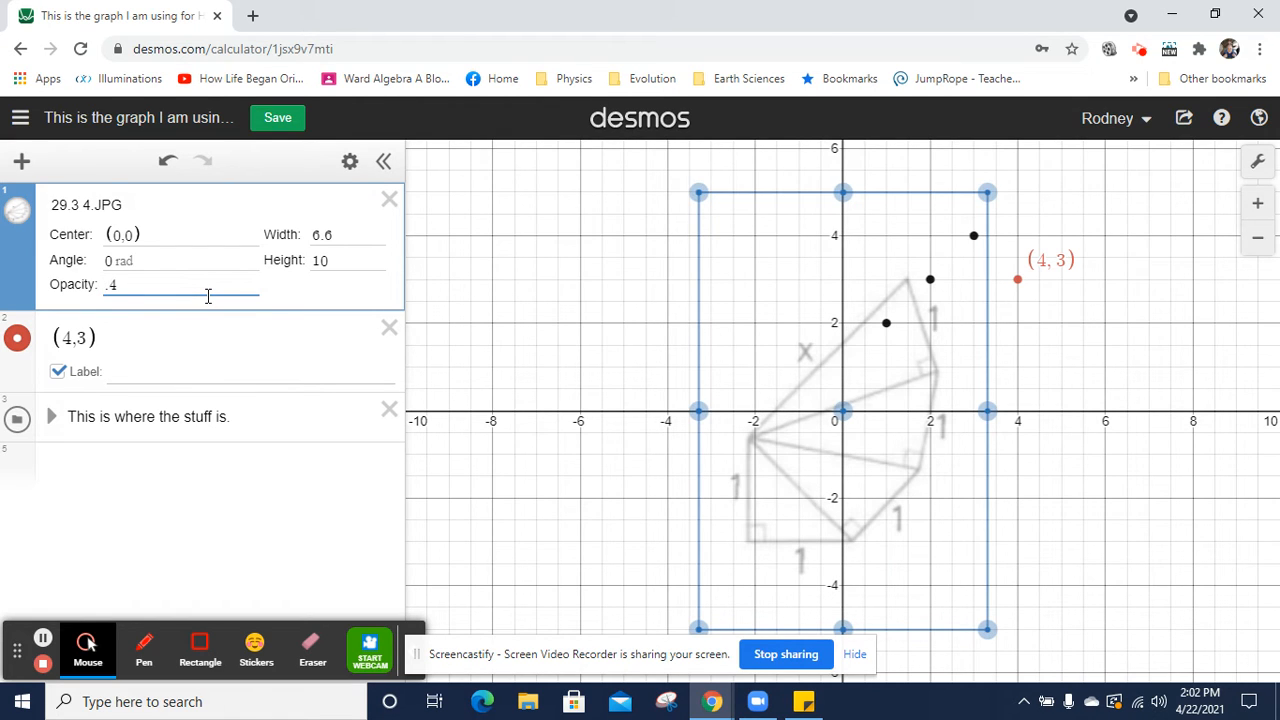
Try different opacity values for the inserted image, including 2
key(BackSpace)
key(BackSpace)
text(1)
key(BackSpace)
text(3)
key(BackSpace)
text(3)
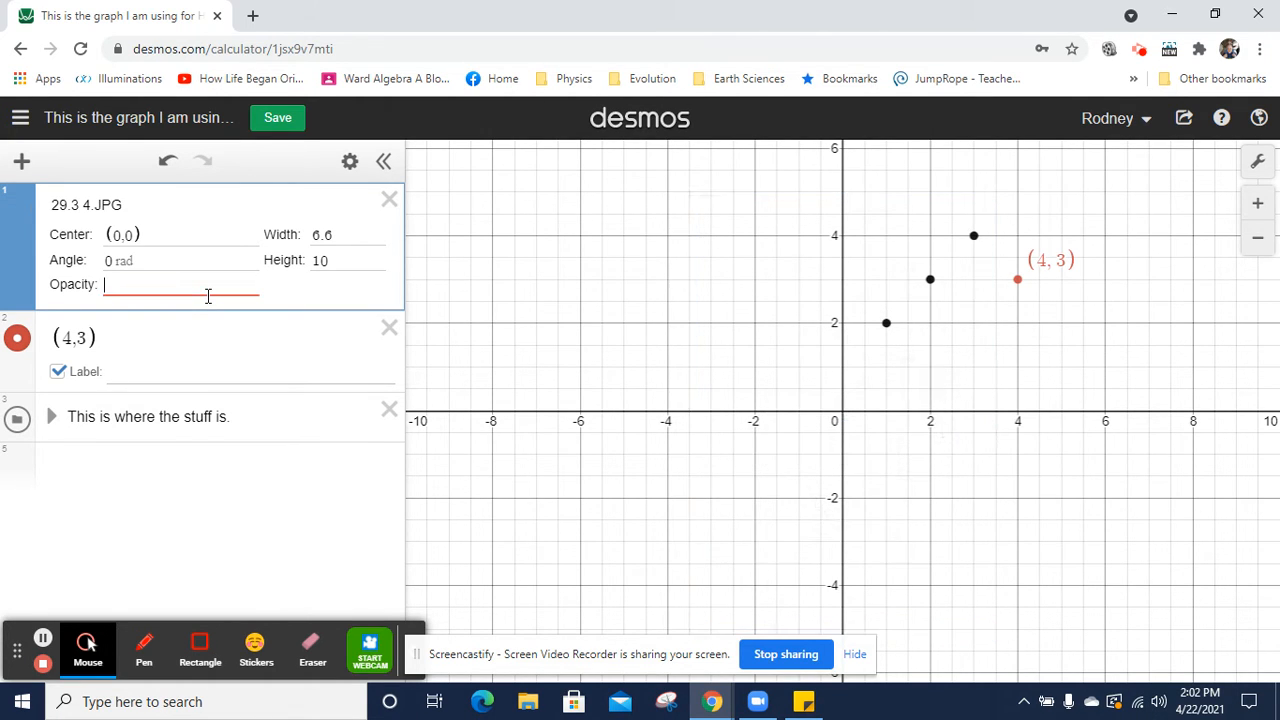
key(BackSpace)
text(1)
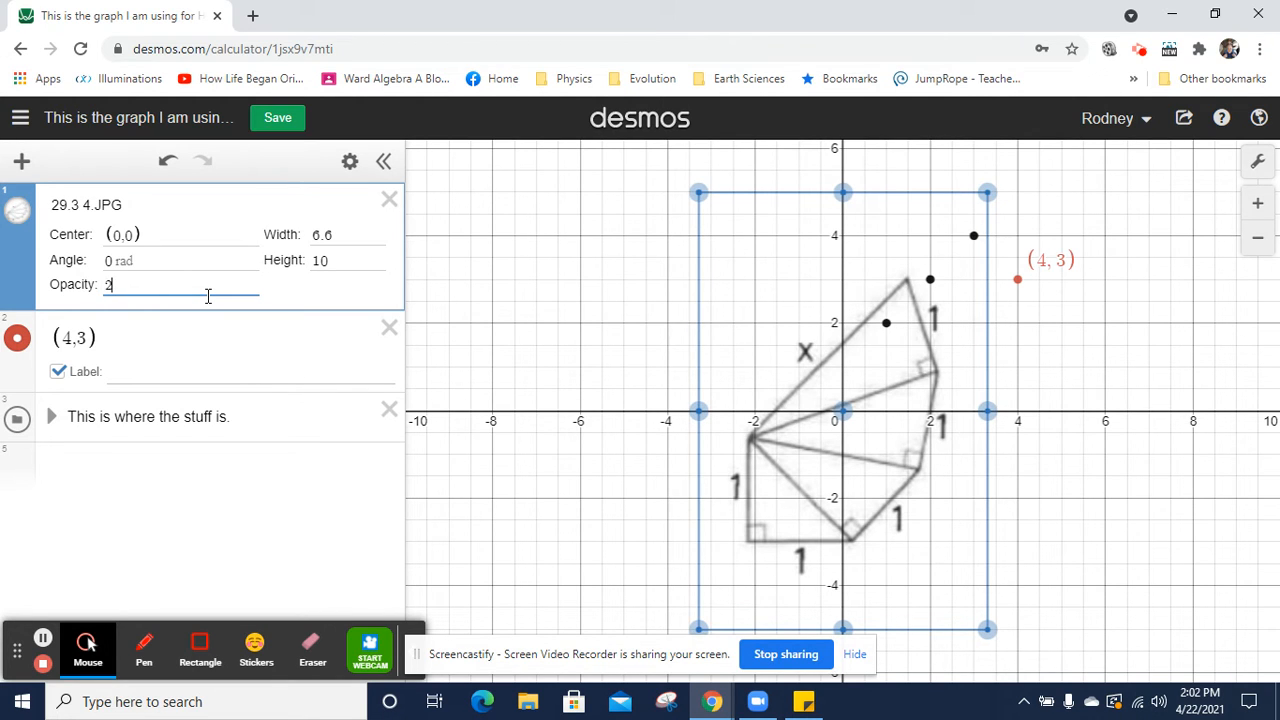
Try a few larger opacity values for the image, and set its opacity to 1
key(BackSpace)
text(8)
key(BackSpace)
text(1011)
key(BackSpace)
key(BackSpace)
text(1)
Set the center of the image to (4,3)
click(125, 235)
key(BackSpace)
key(BackSpace)
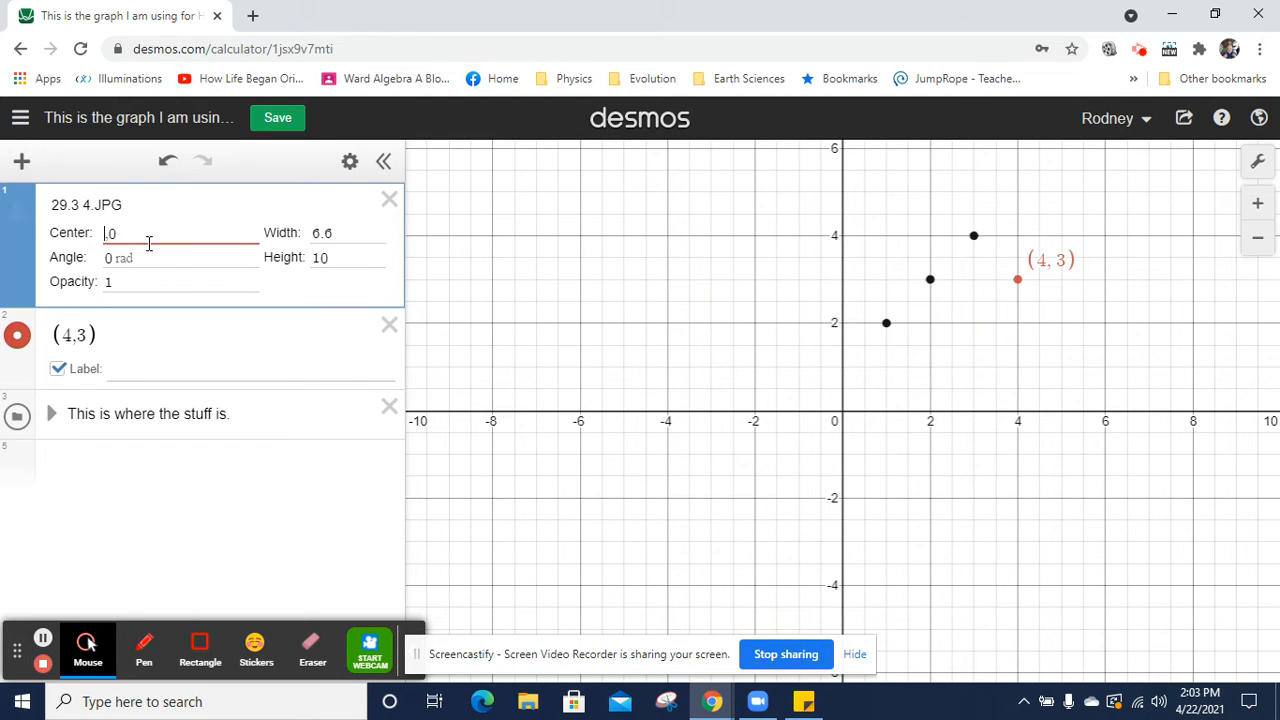
text(()
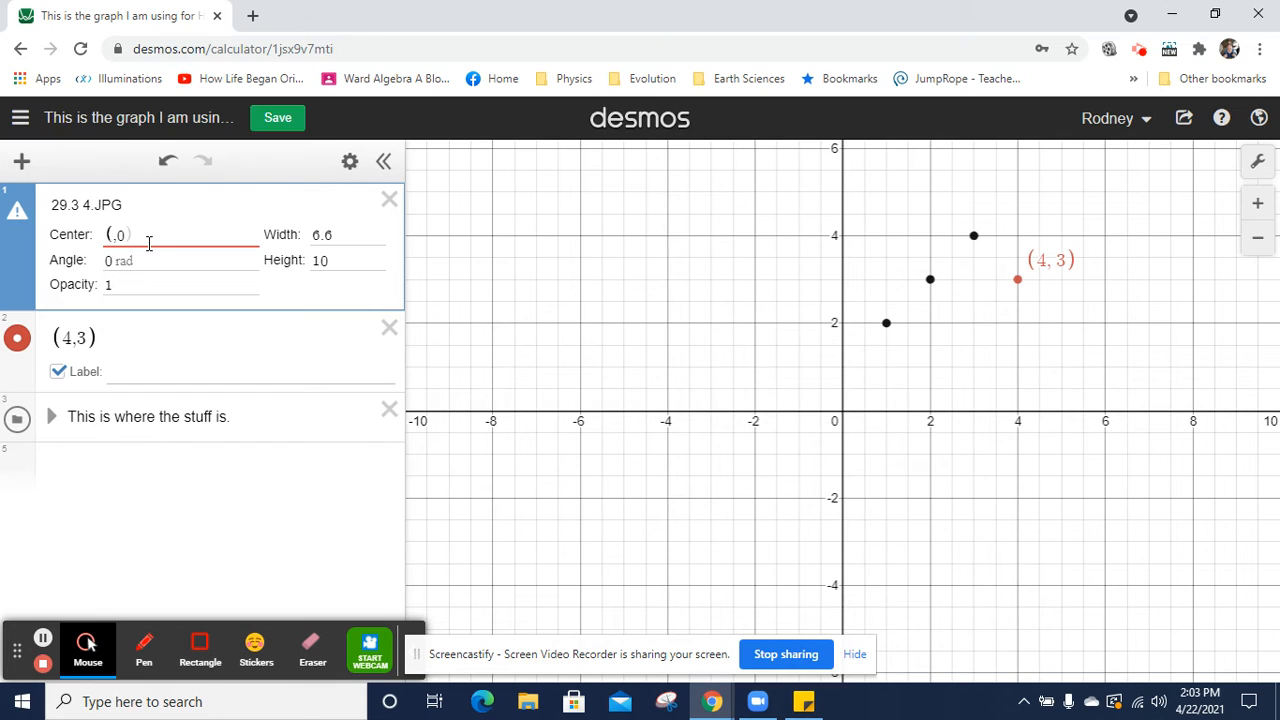
text(4,3)
key(Delete)
key(Delete)
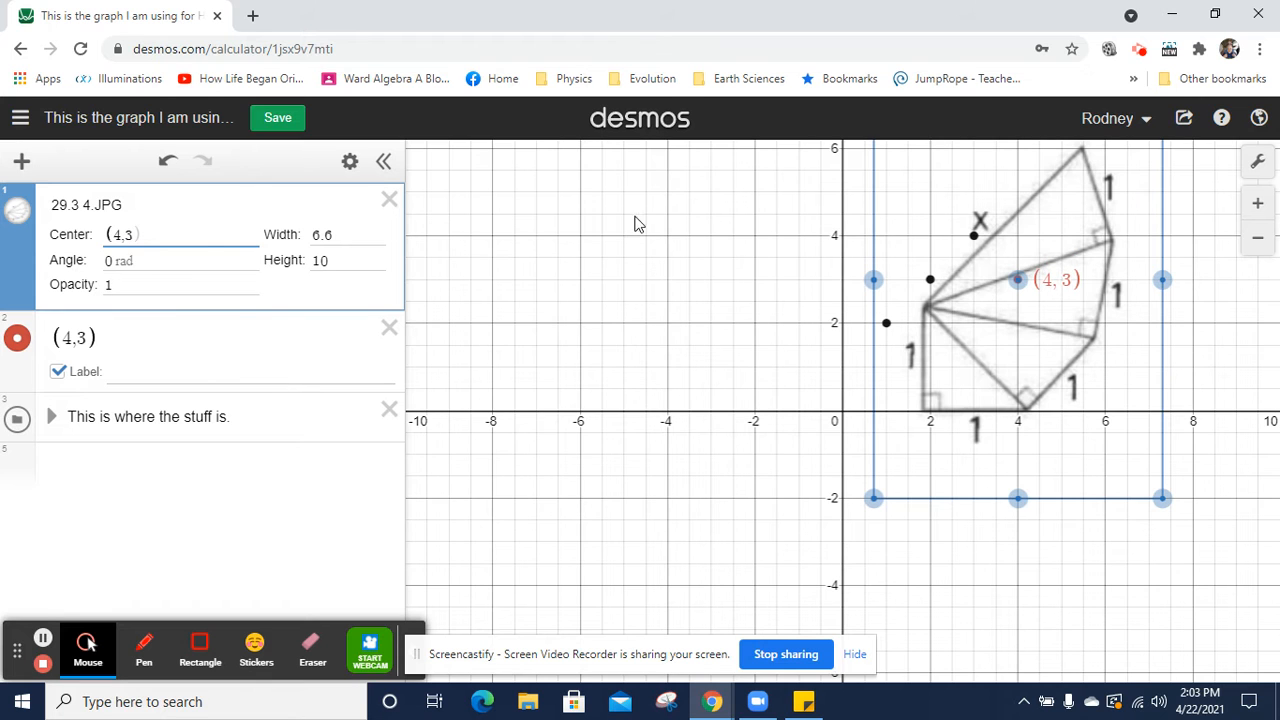
Move the image's center to about (4.7, 7) on the graph, and shrink it to about 4.7 wide by 7.1 high
drag(766, 346, 629, 534)
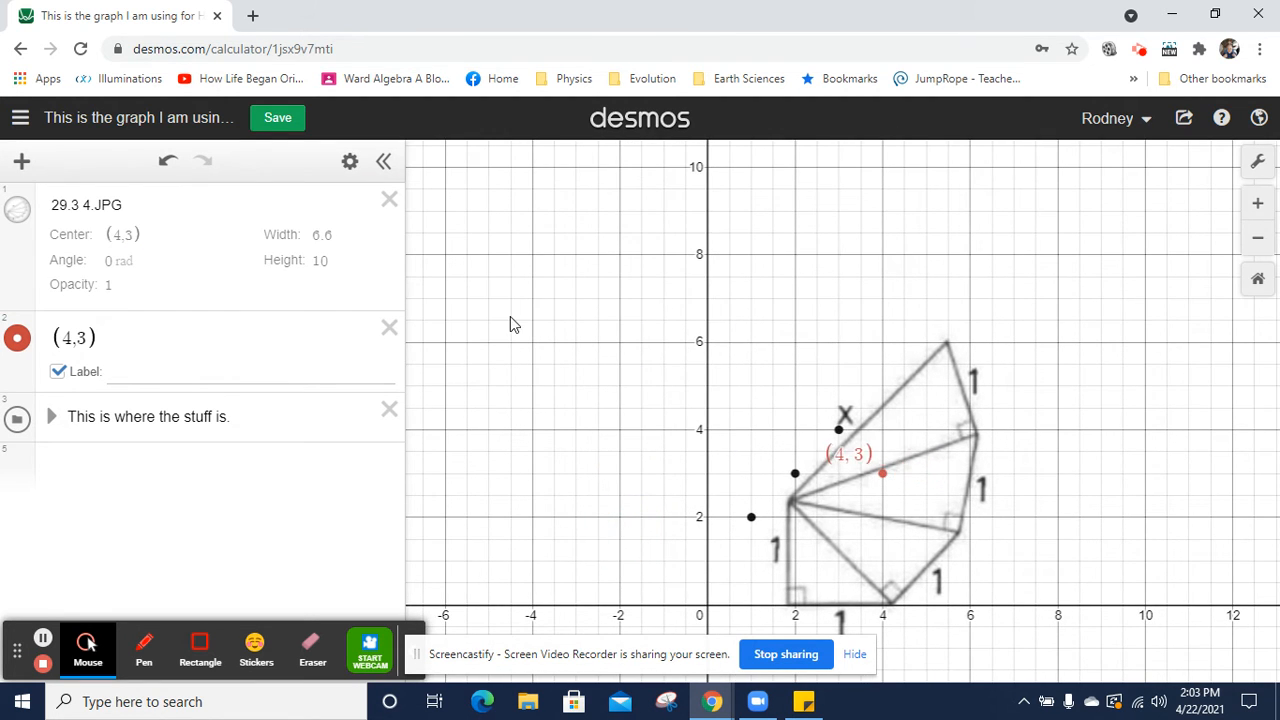
click(331, 241)
click(338, 263)
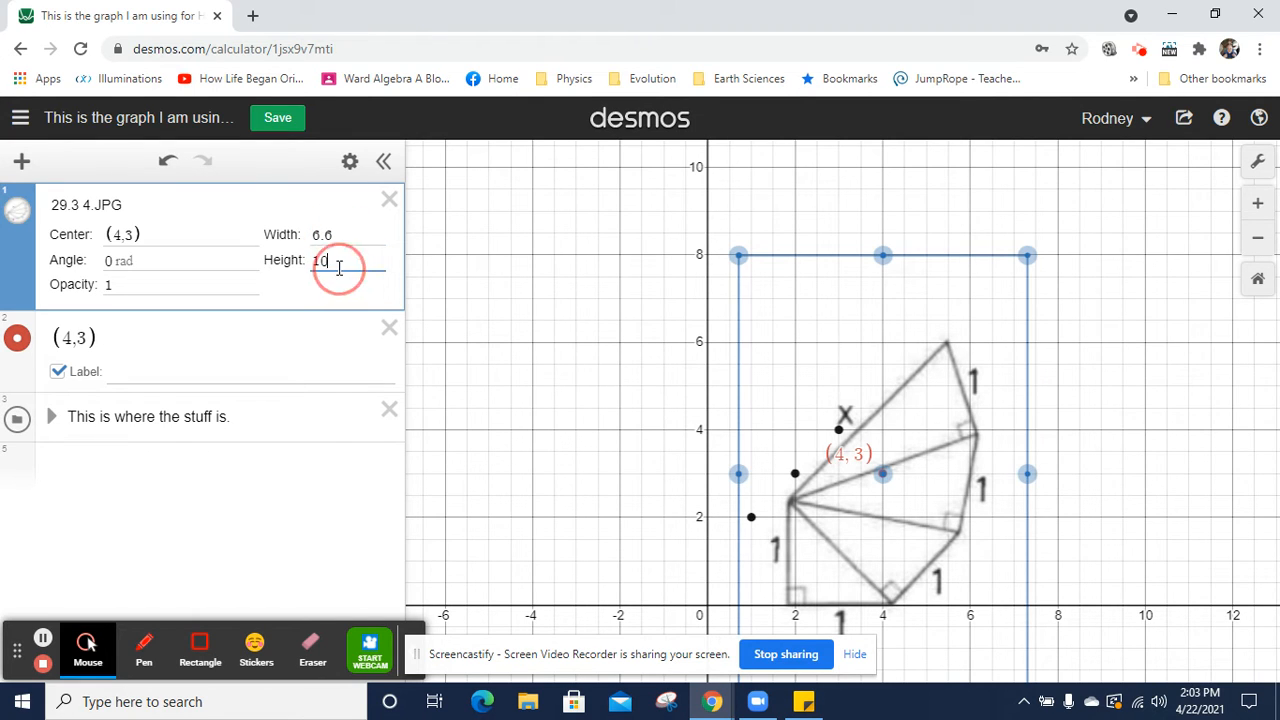
drag(882, 472, 914, 297)
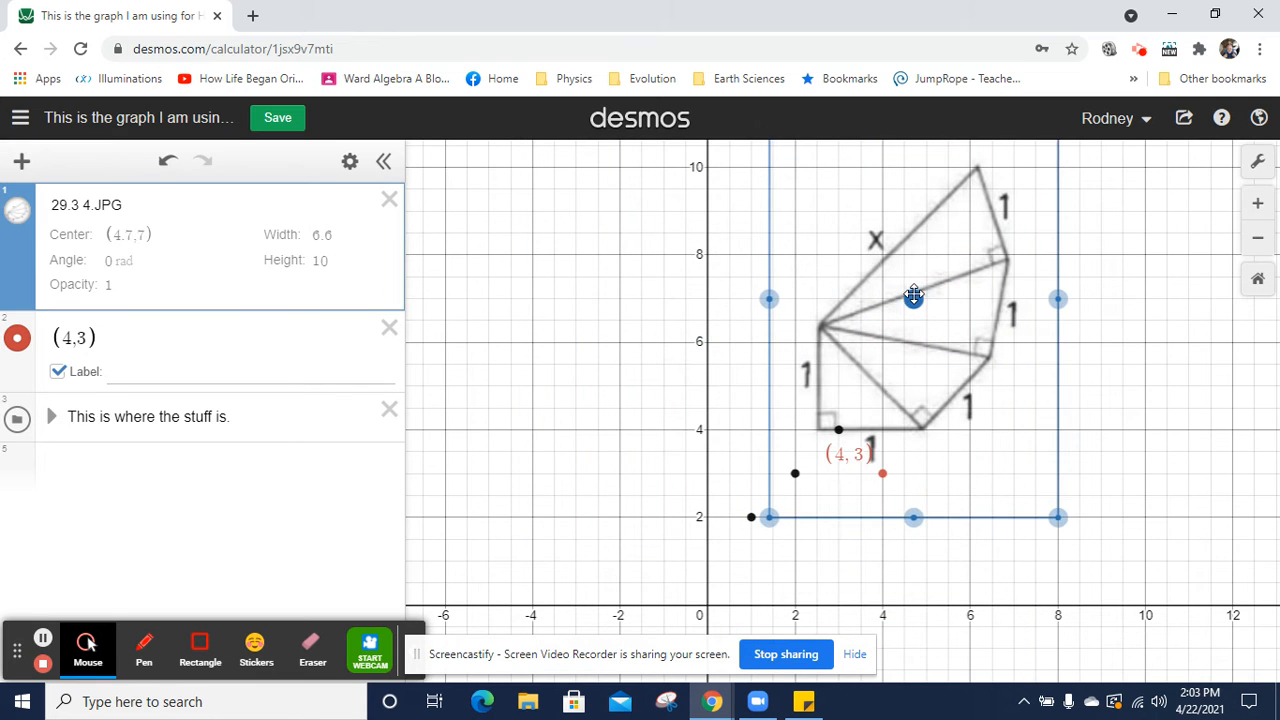
drag(772, 513, 838, 440)
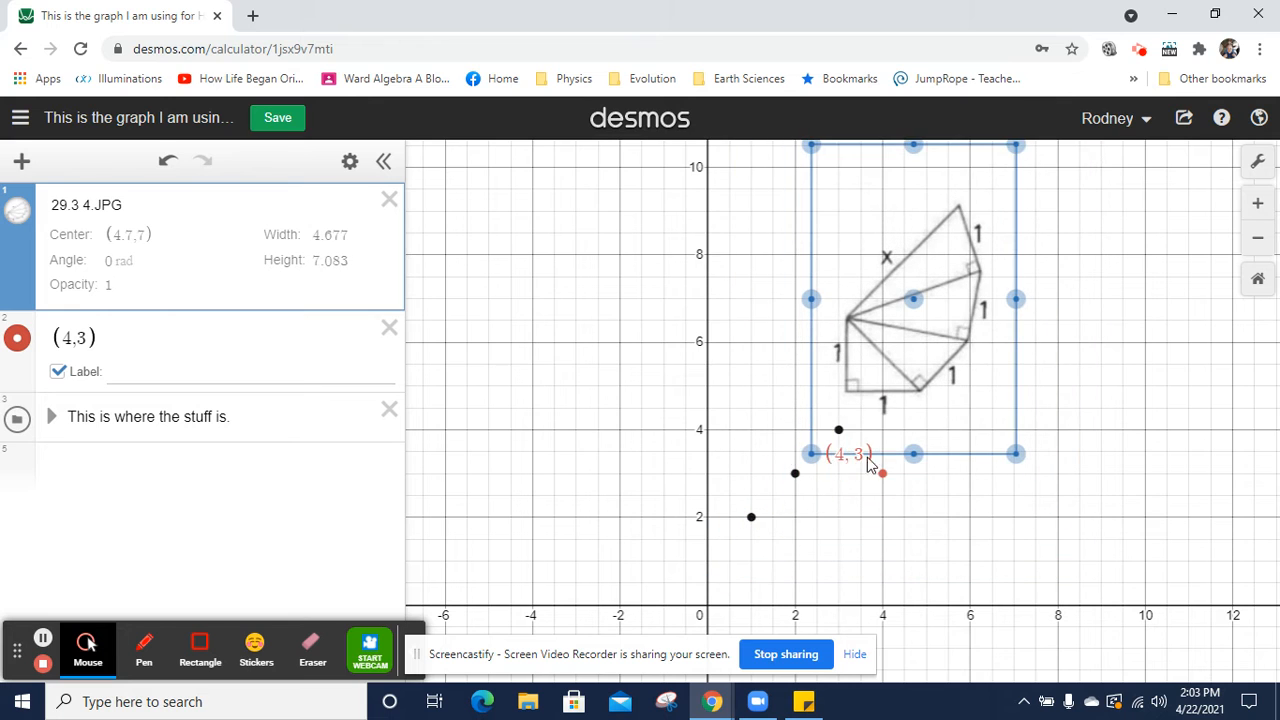
Try stretching the image vertically and then horizontally to about 9.35 wide, undoing each stretch
drag(912, 452, 917, 570)
key(ctrl+z)
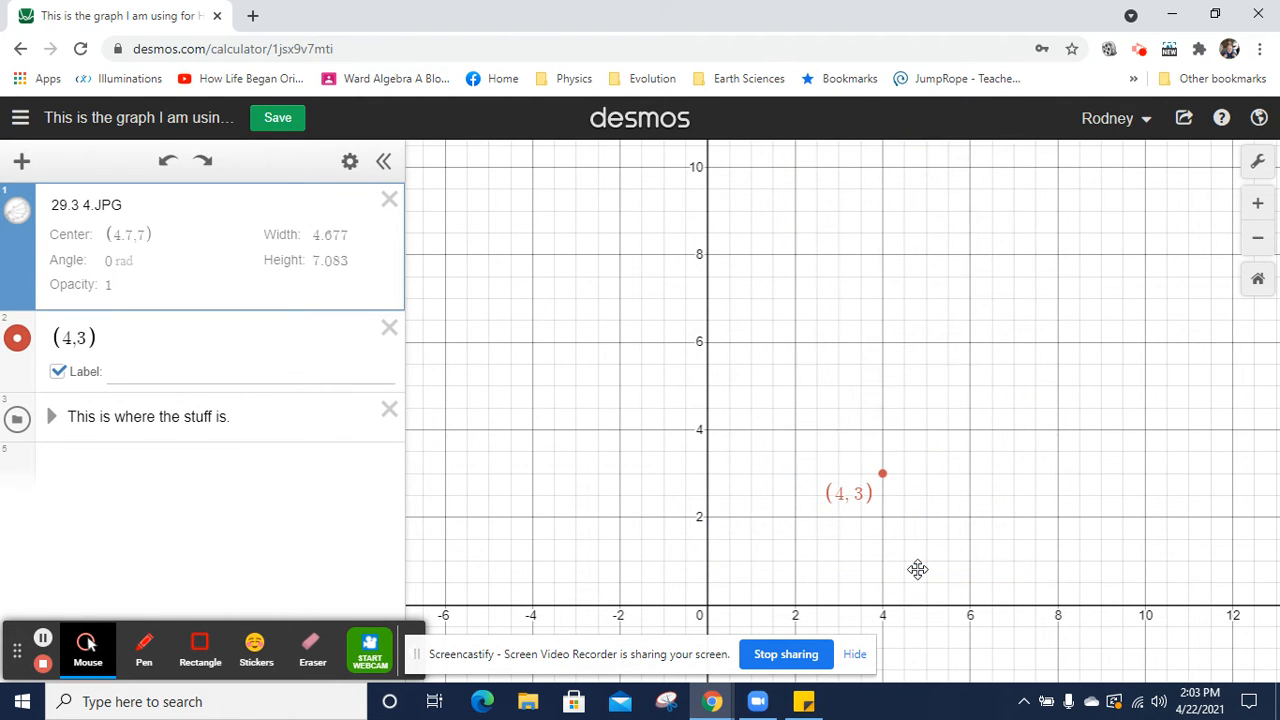
drag(674, 403, 622, 560)
click(826, 490)
drag(757, 457, 655, 457)
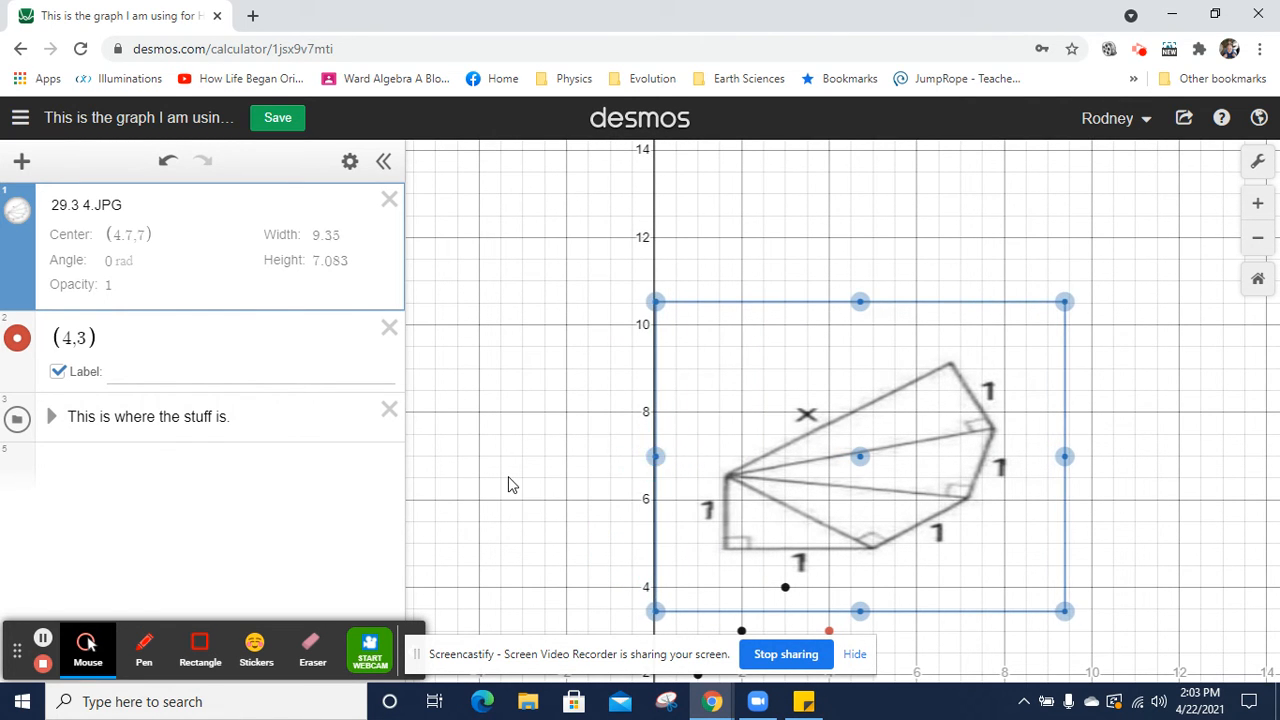
key(ctrl+z)
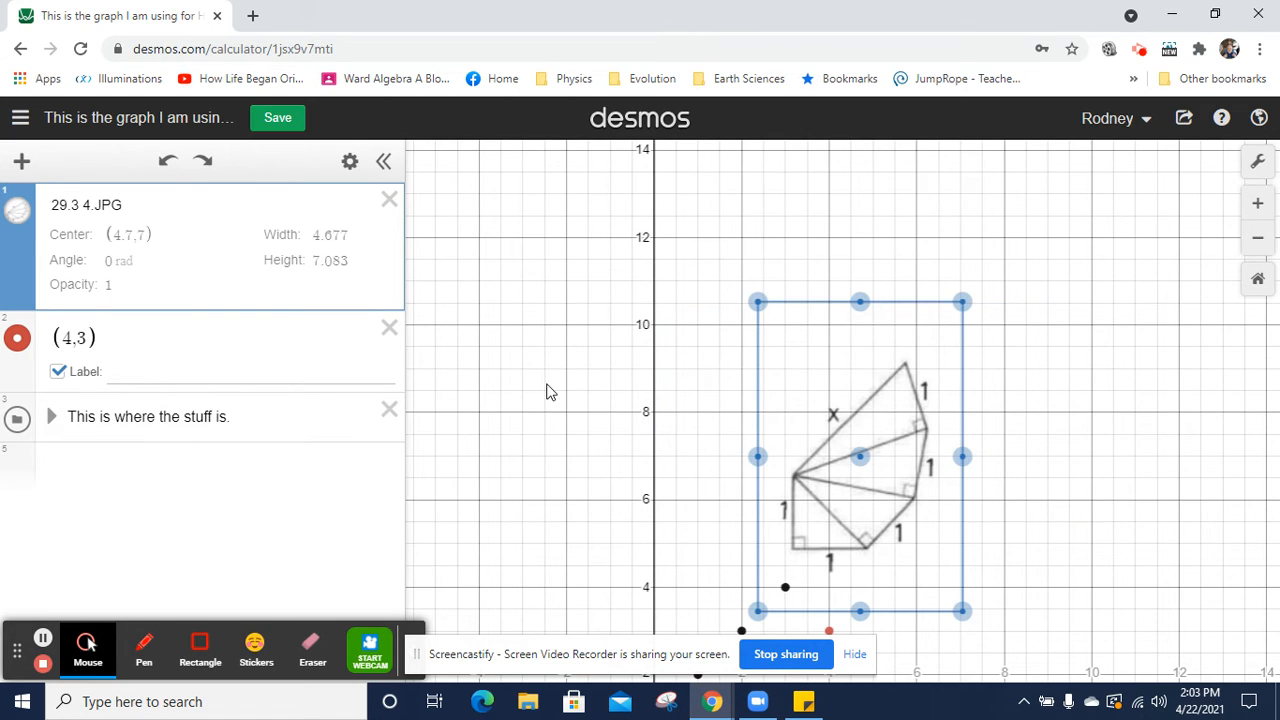
Undo the last view change and the image resize, and redo both
click(168, 166)
click(168, 166)
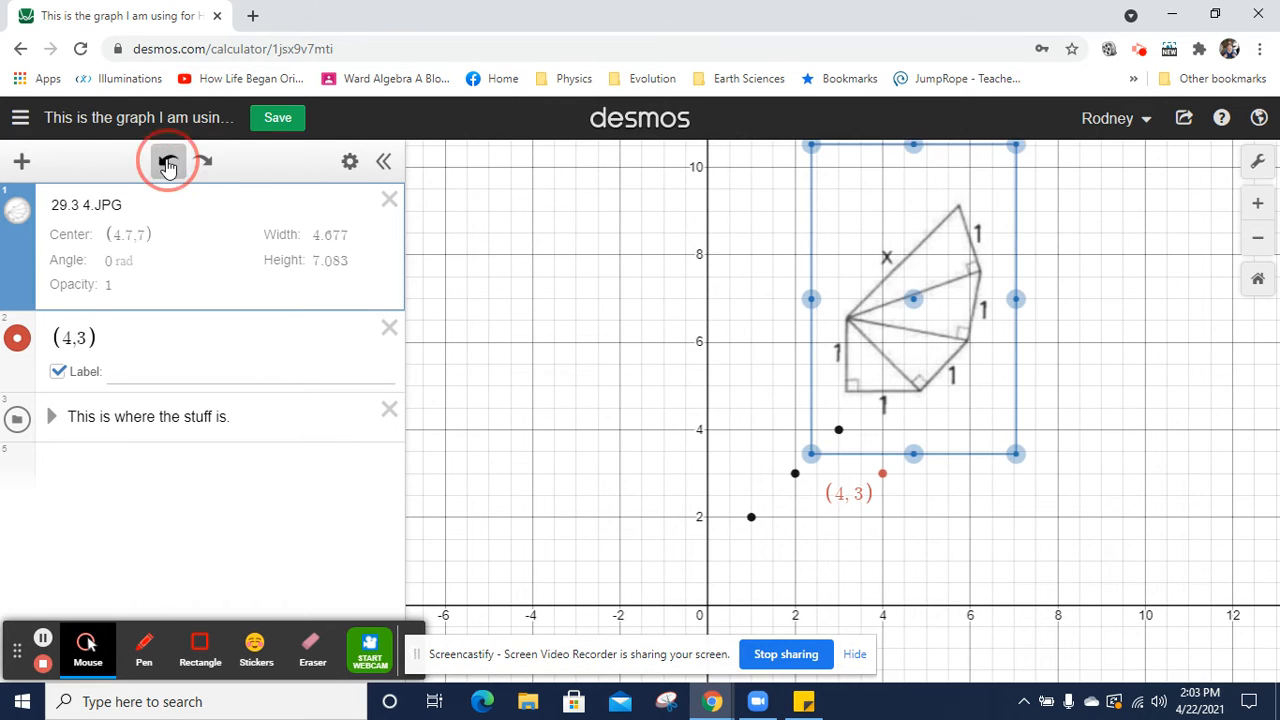
click(202, 162)
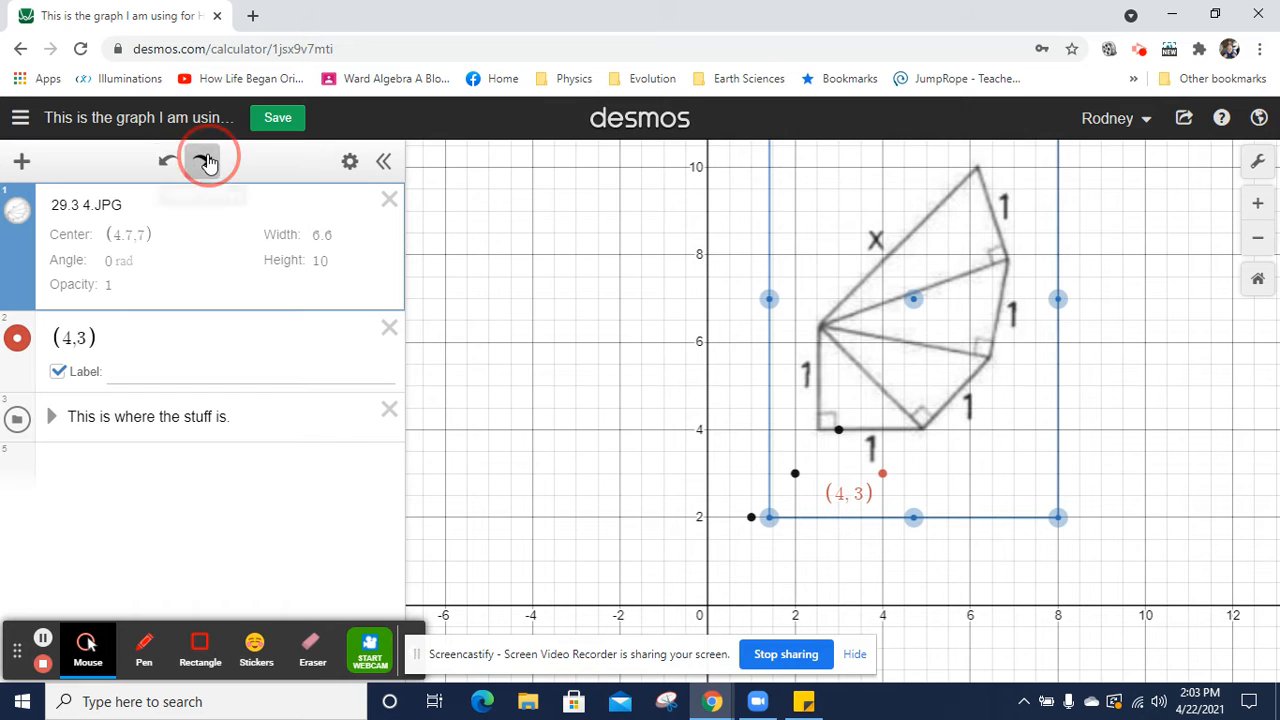
click(204, 162)
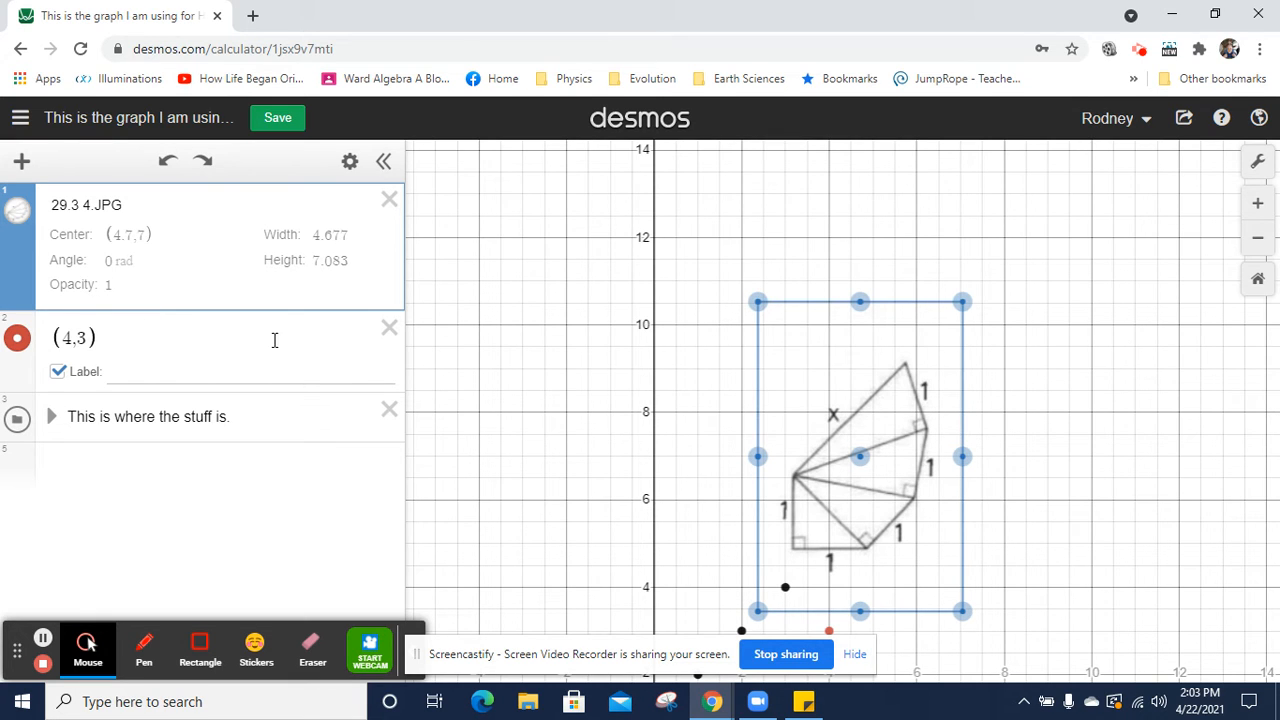
Add the equation y = 3x as a new expression directly below the point (4,3)
click(143, 340)
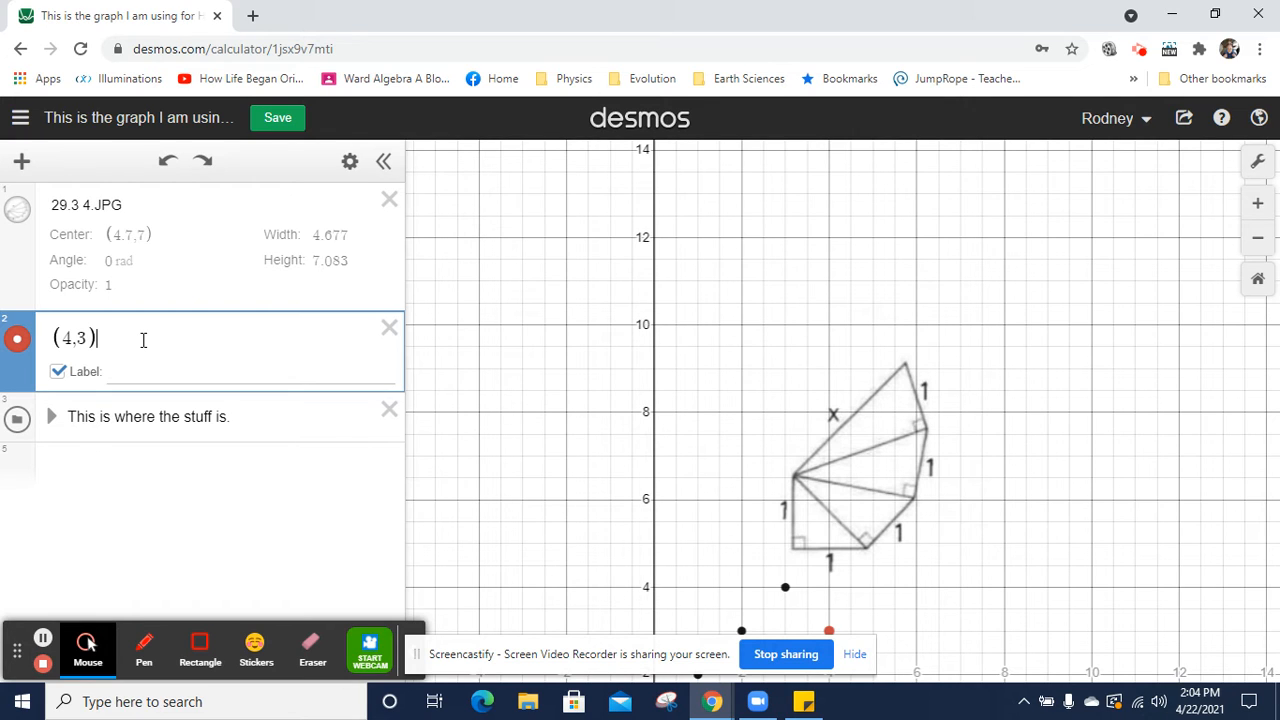
key(Return)
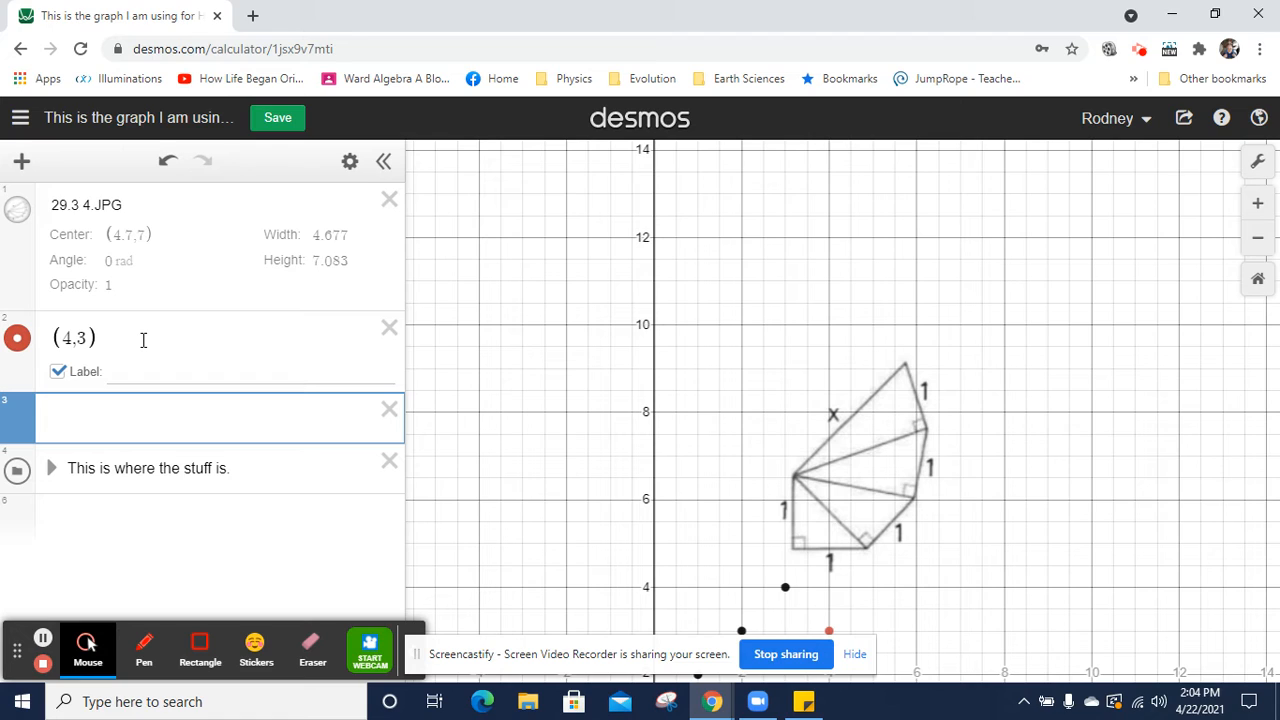
text(y = 3x)
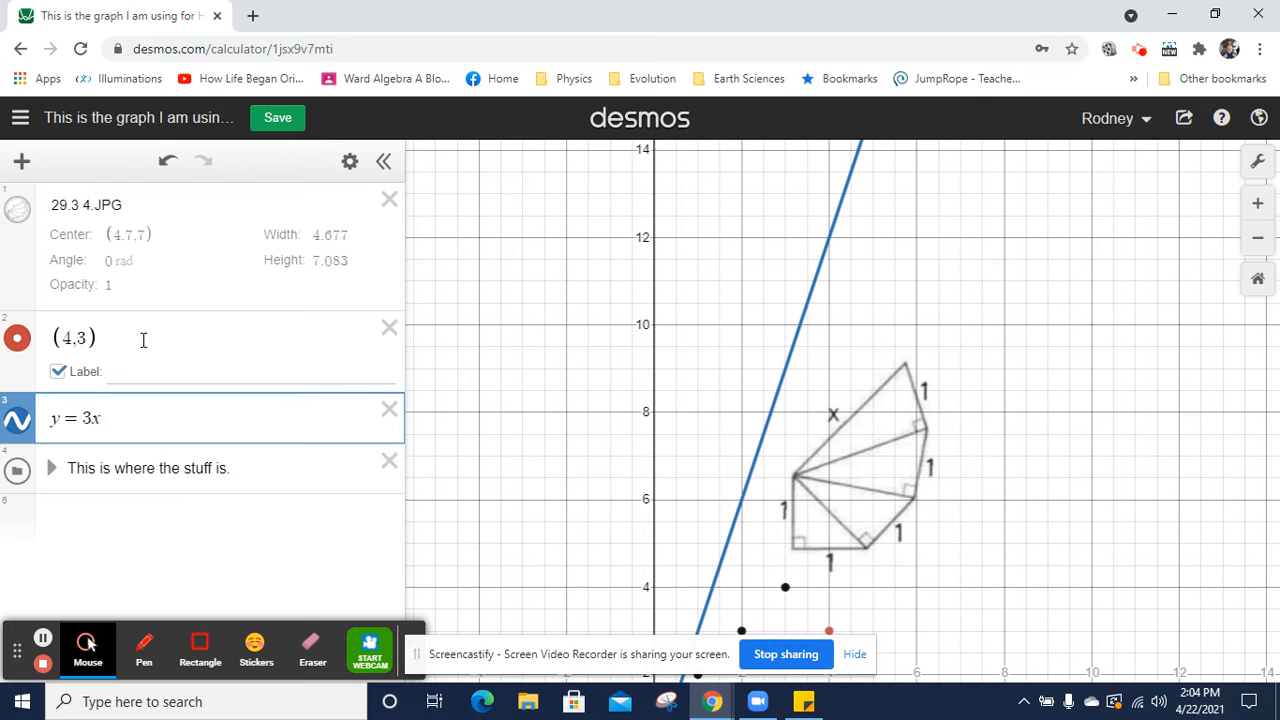
drag(1154, 551, 1134, 359)
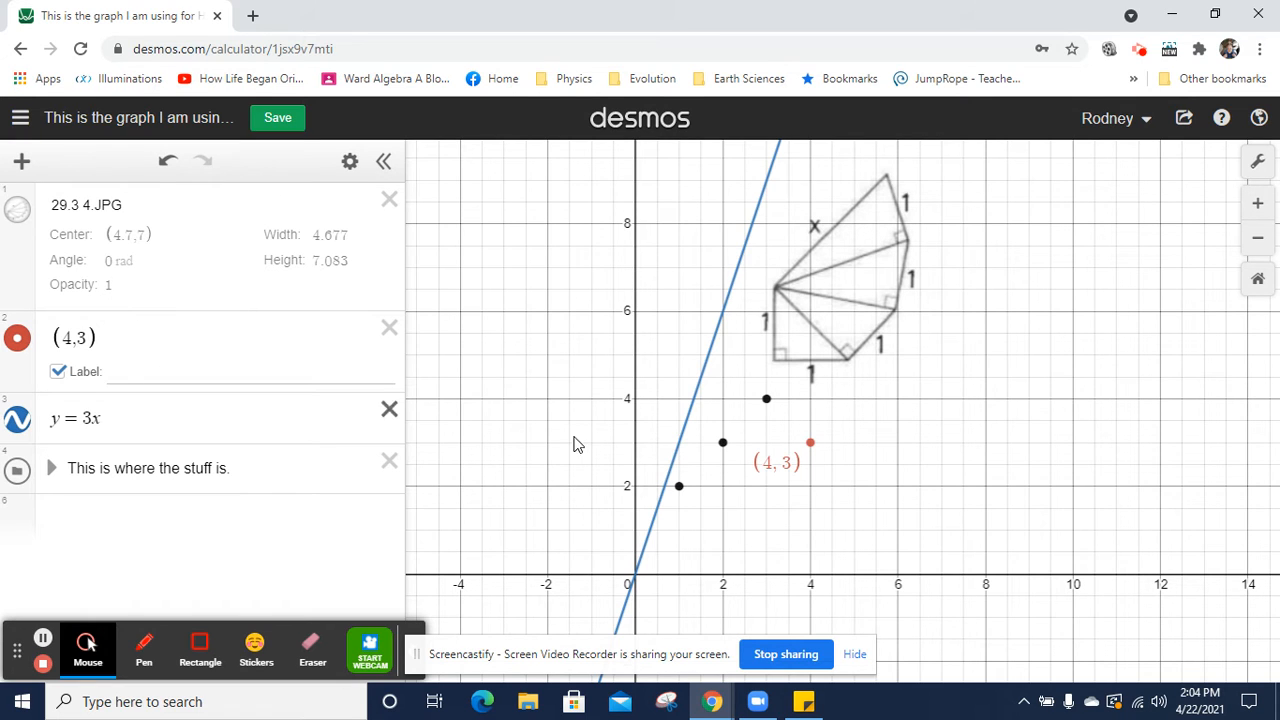
Try the exponents 2, 3, 4 and 5 on the x in the equation y = 3x
click(168, 421)
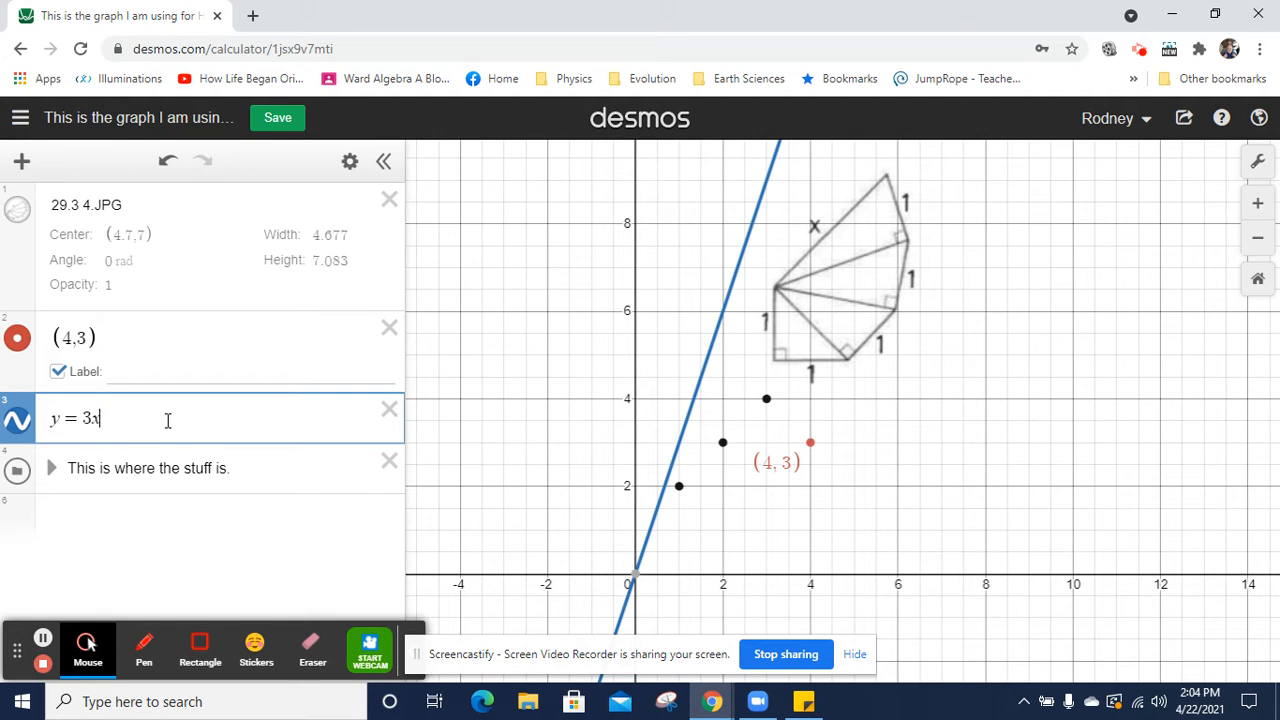
text(^)
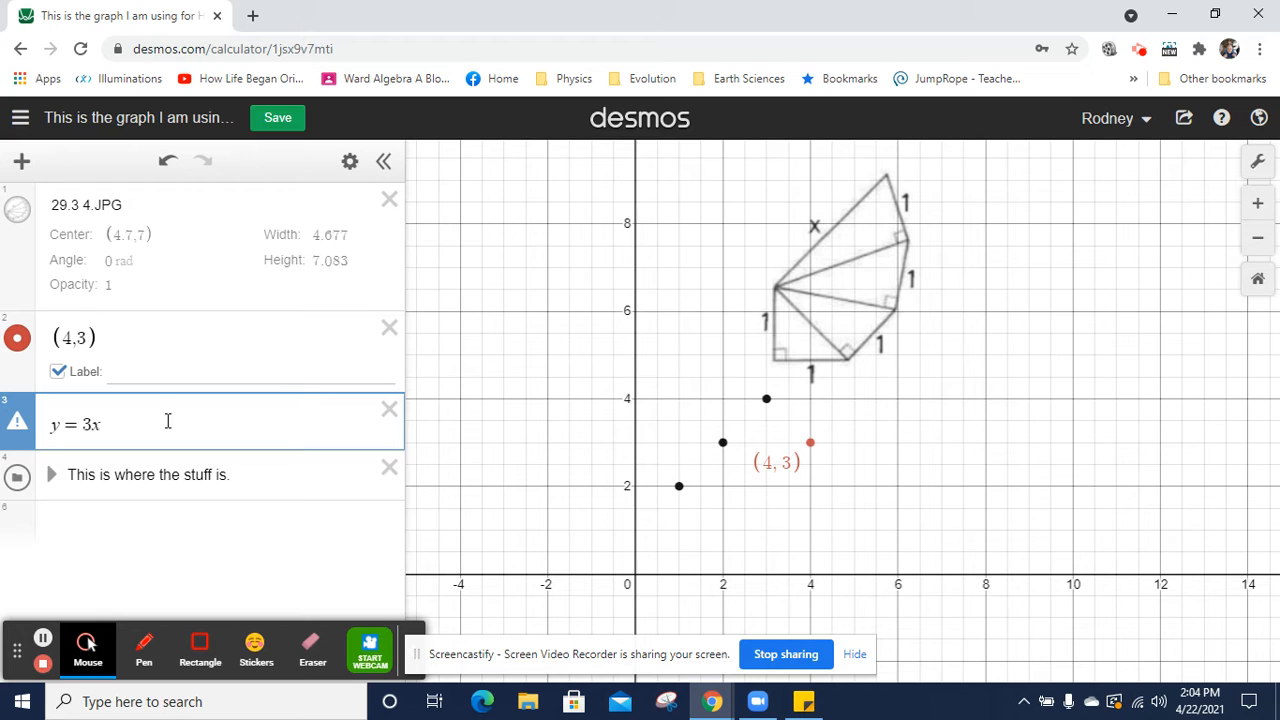
text(2)
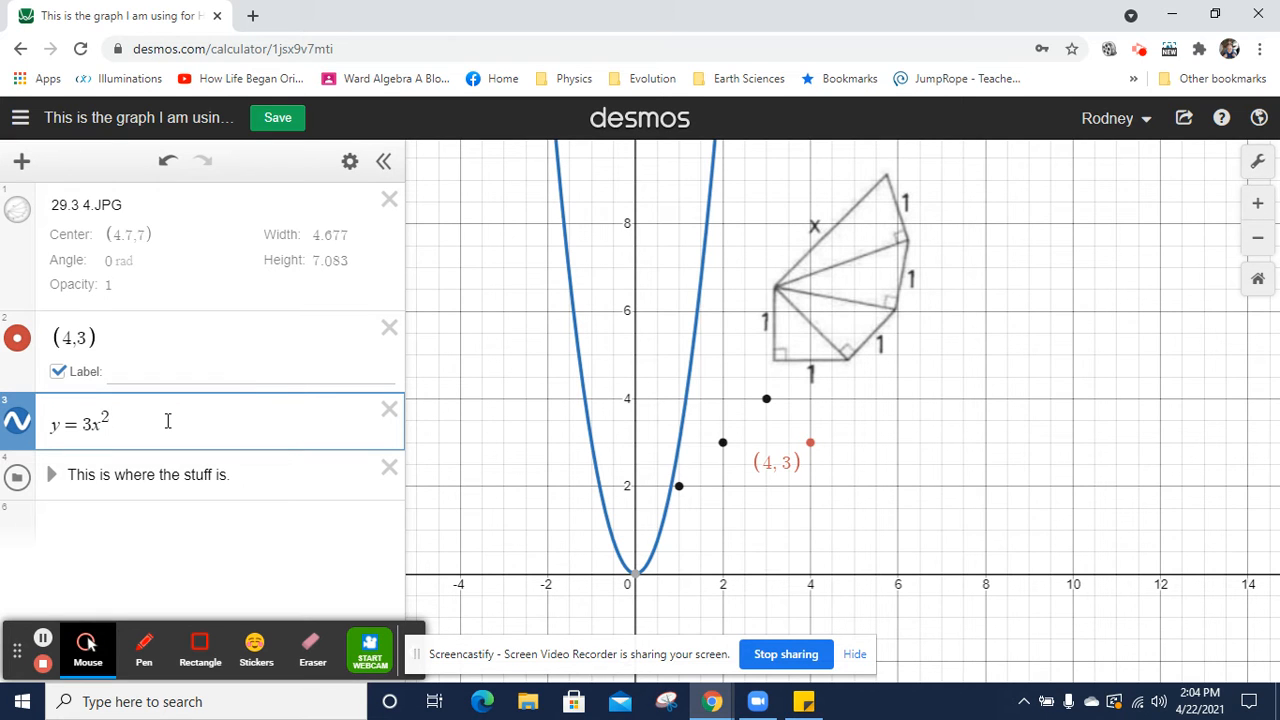
key(BackSpace)
text(3)
key(BackSpace)
text(4)
key(BackSpace)
text(5)
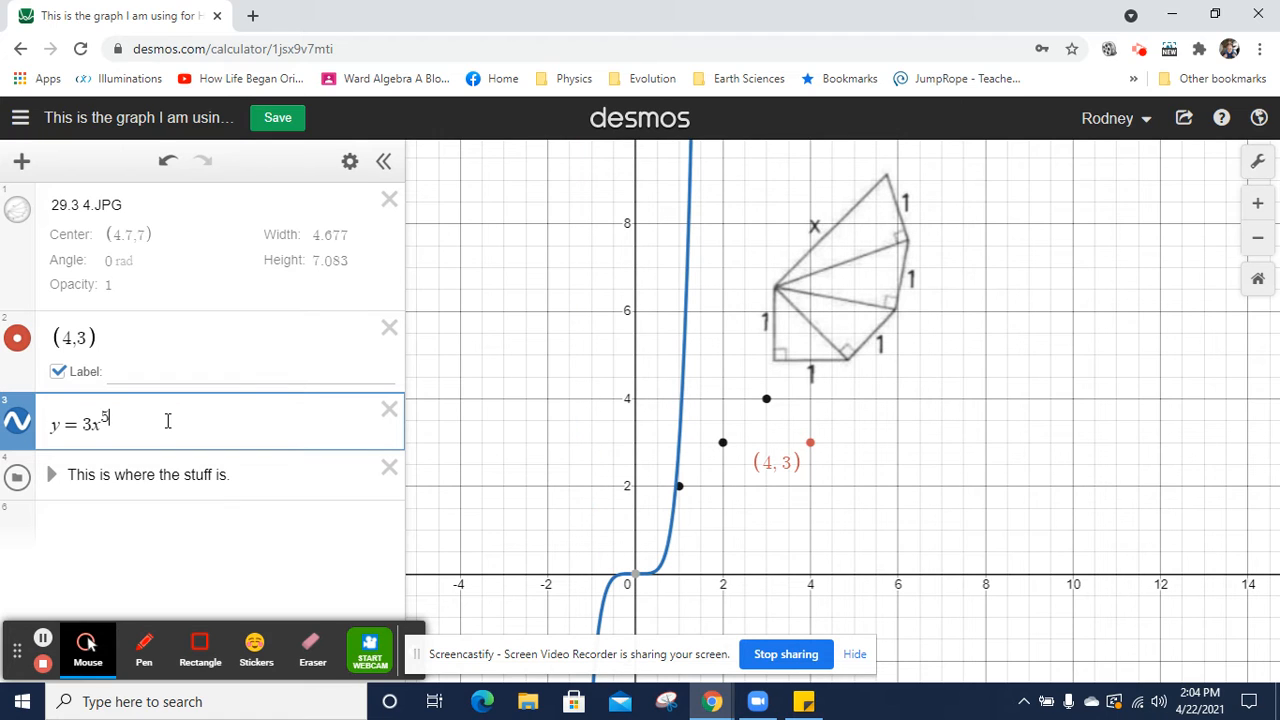
Try x as the exponent, extend it into a tower of nested x exponents, and remove the exponents to restore y = 3x
key(BackSpace)
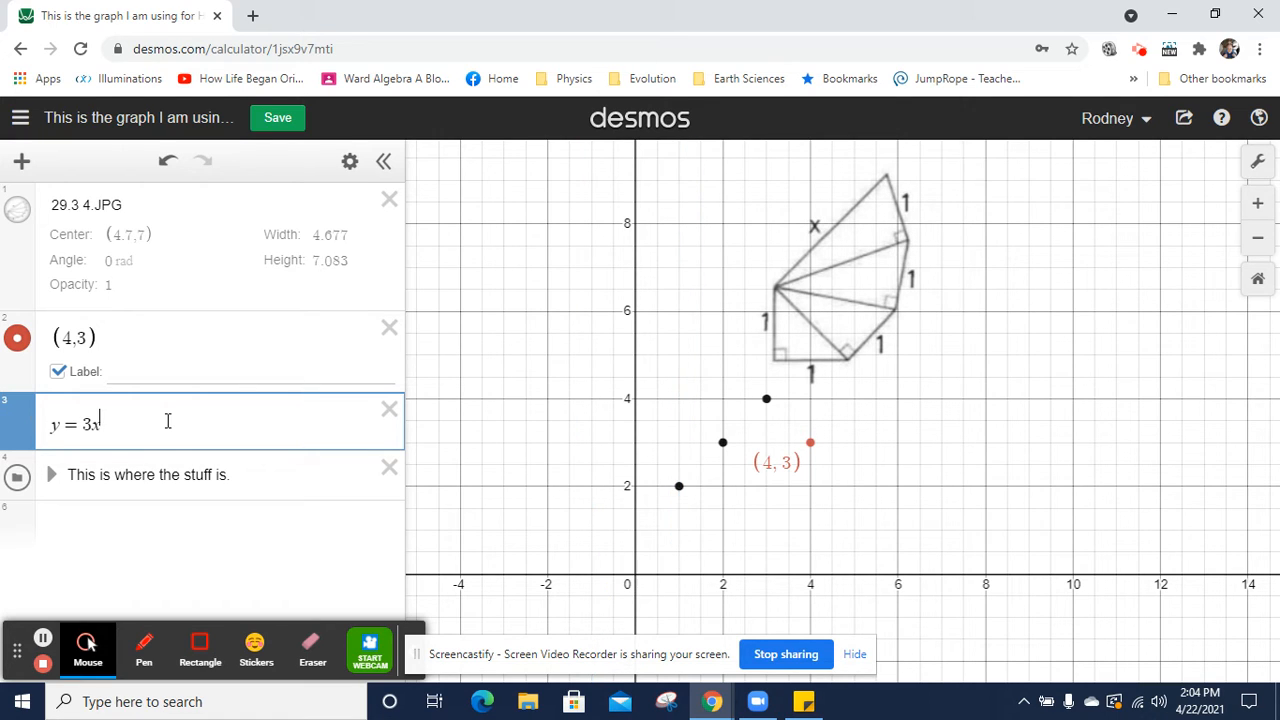
text(x)
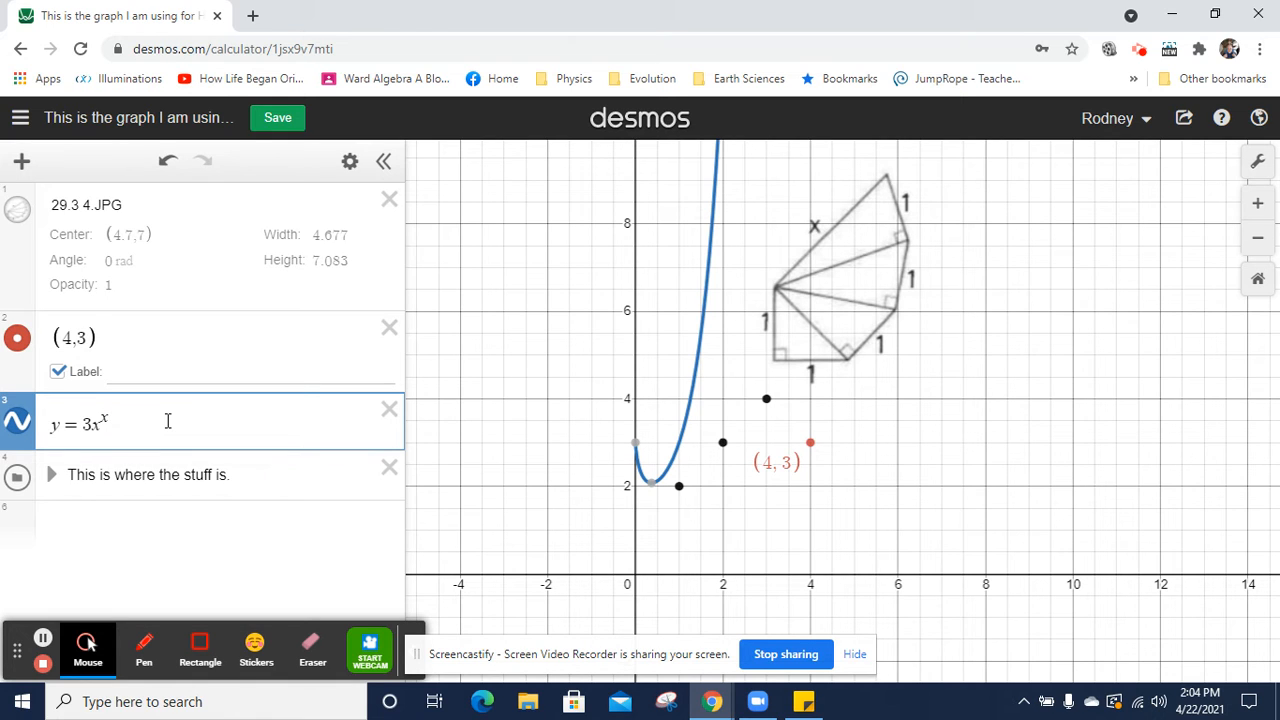
text(^x)
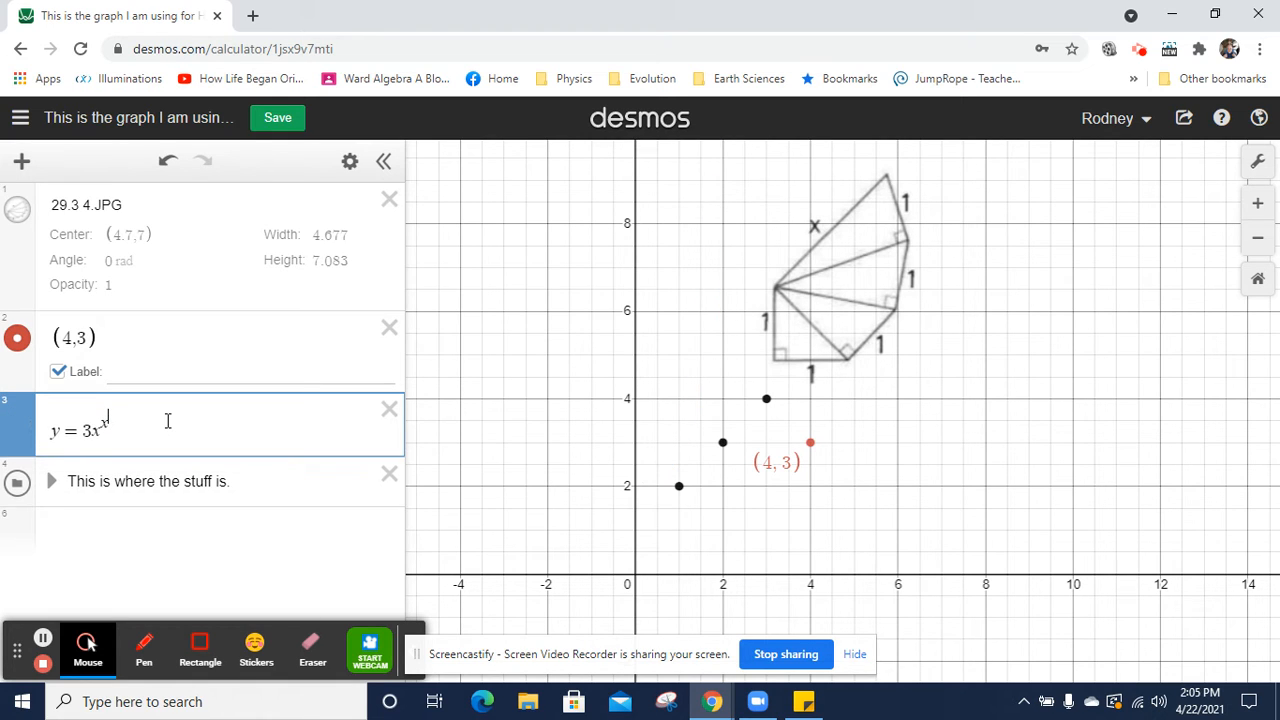
text(^x)
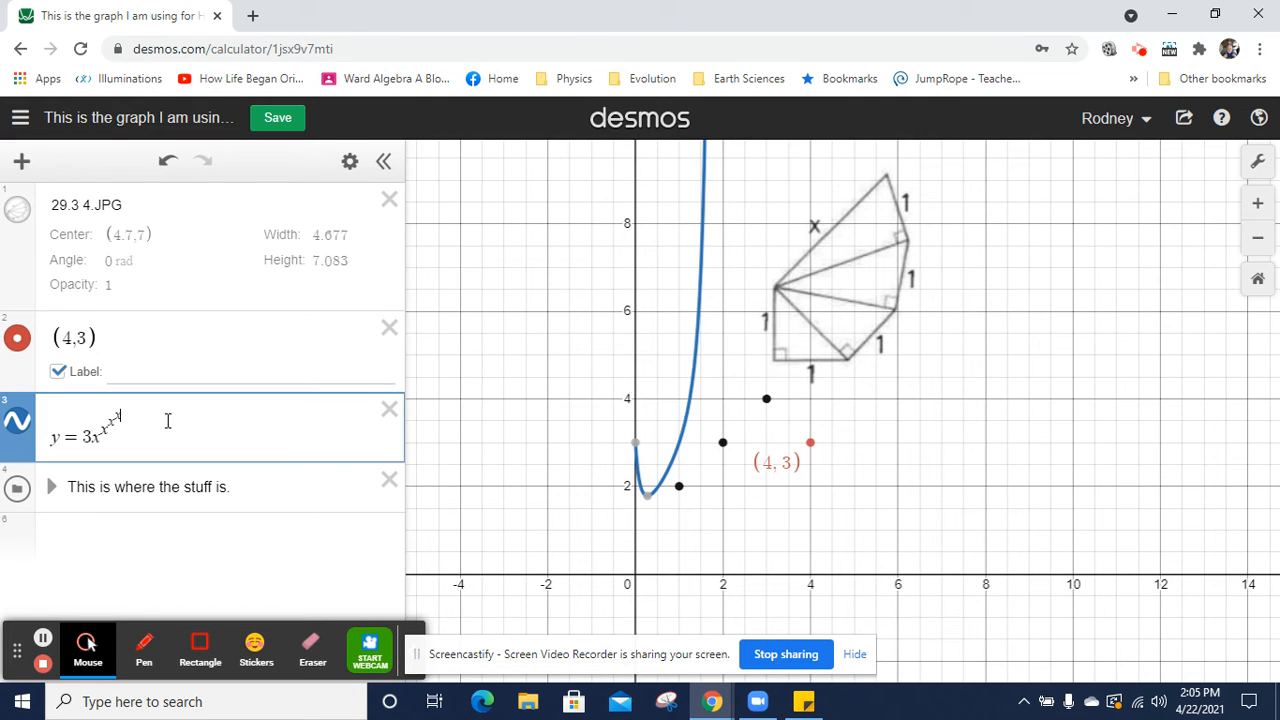
text(^x)
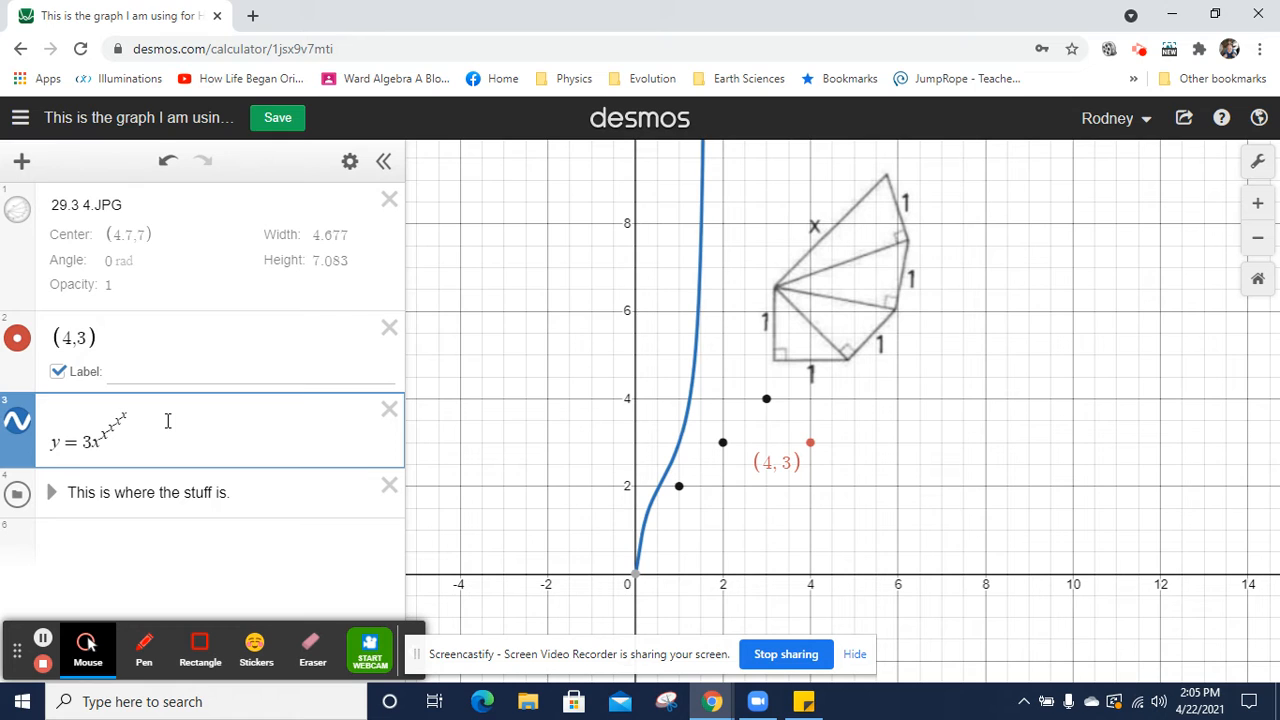
key(BackSpace)
key(BackSpace)
key(BackSpace)
key(BackSpace)
key(BackSpace)
key(BackSpace)
key(BackSpace)
key(BackSpace)
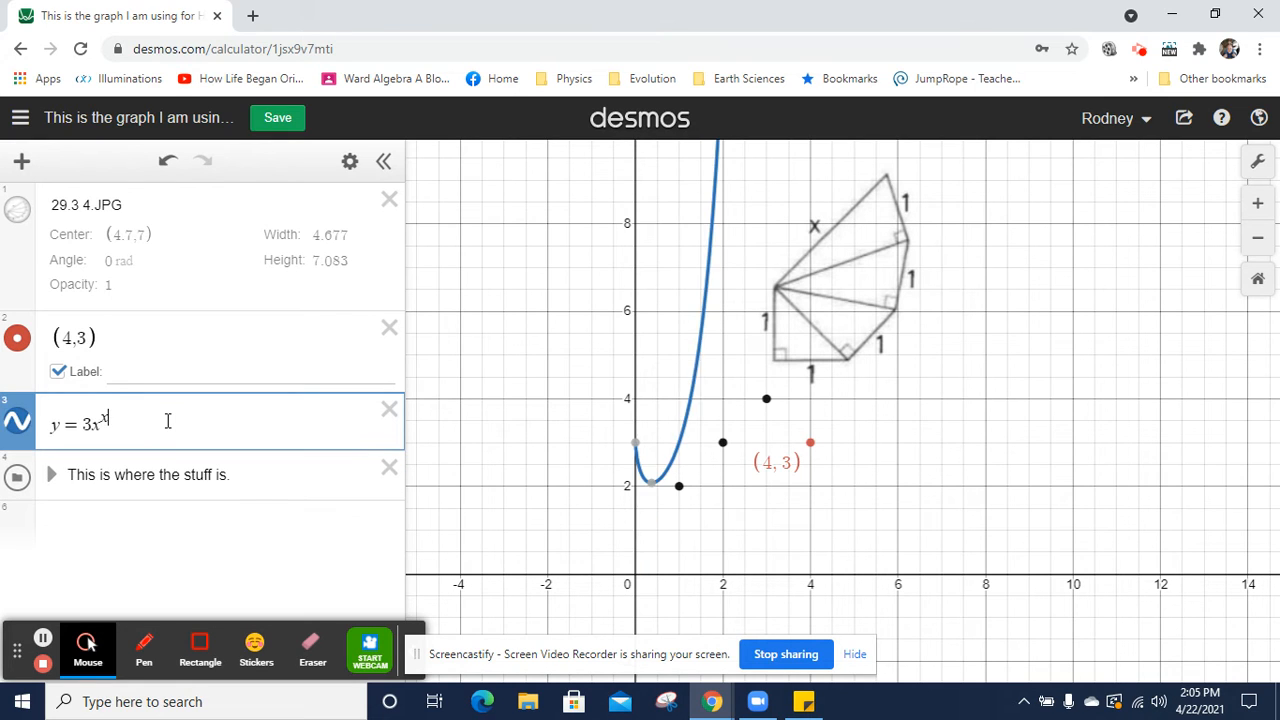
key(BackSpace)
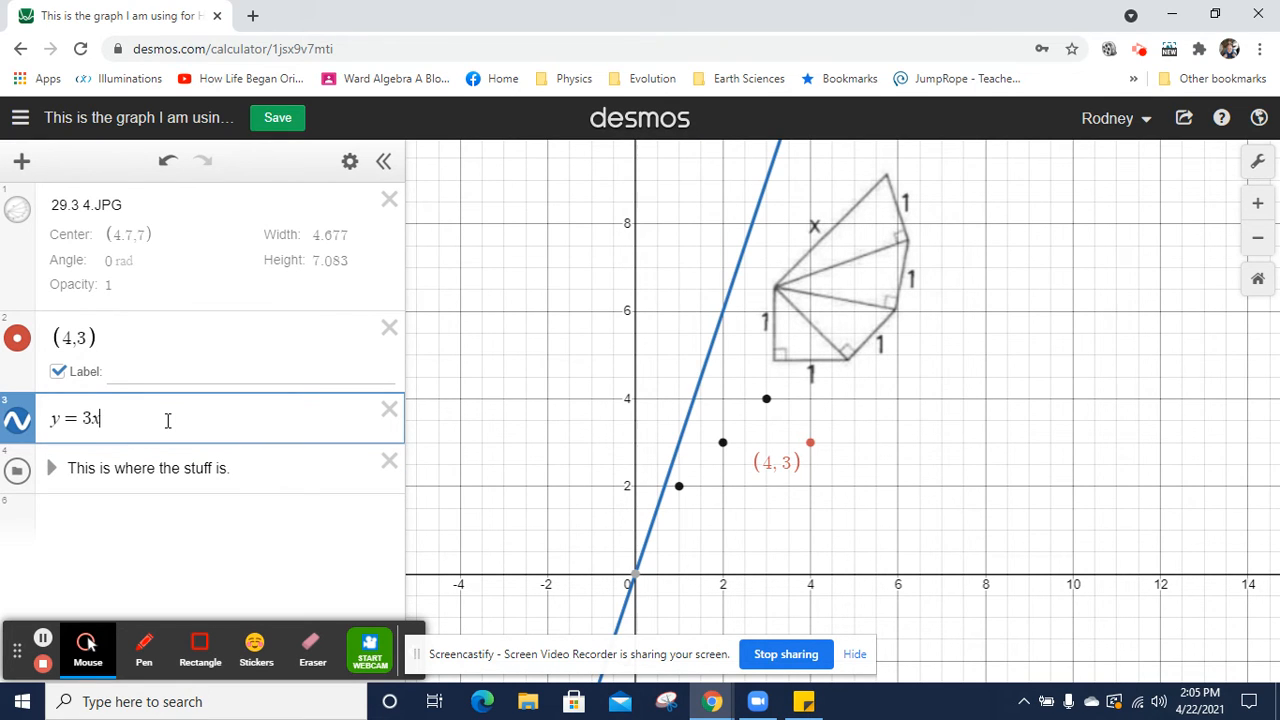
Turn the right side of the equation into a fraction so it reads y = 3x/(x − 1)
text(/)
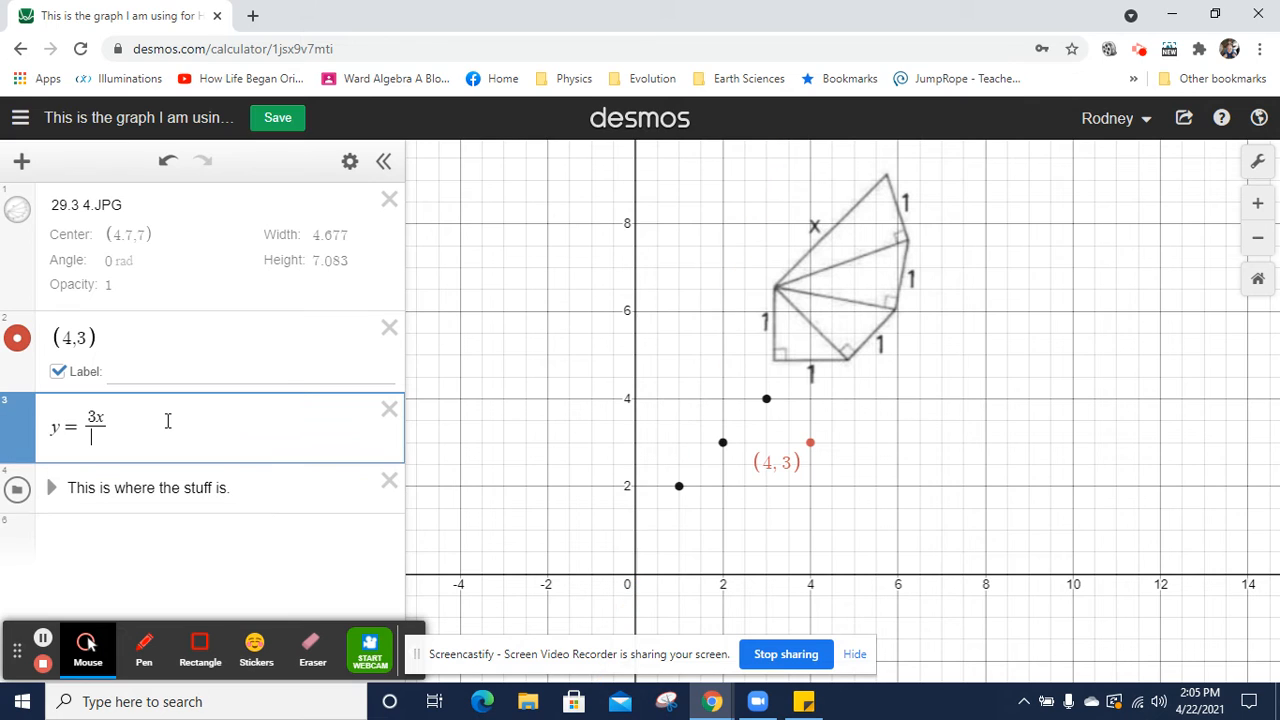
text((x-1)
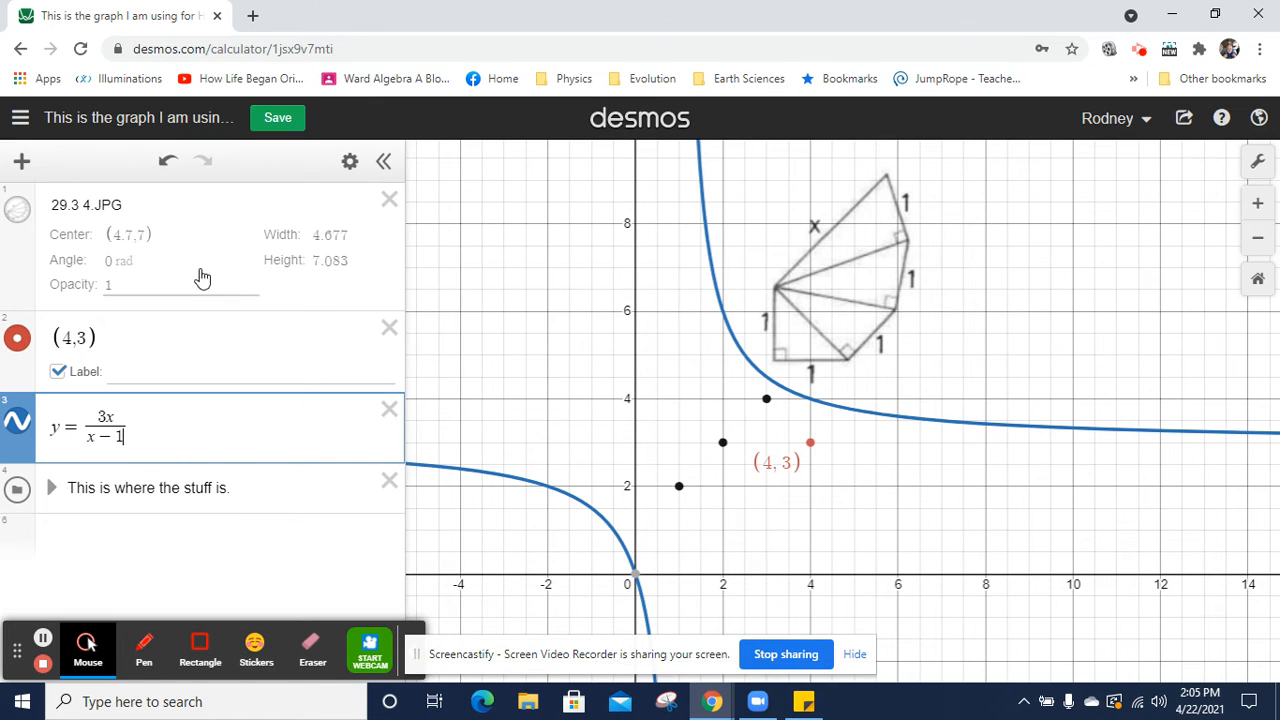
Open the expression list for editing and change the color of the point (4,3) to orange
click(349, 164)
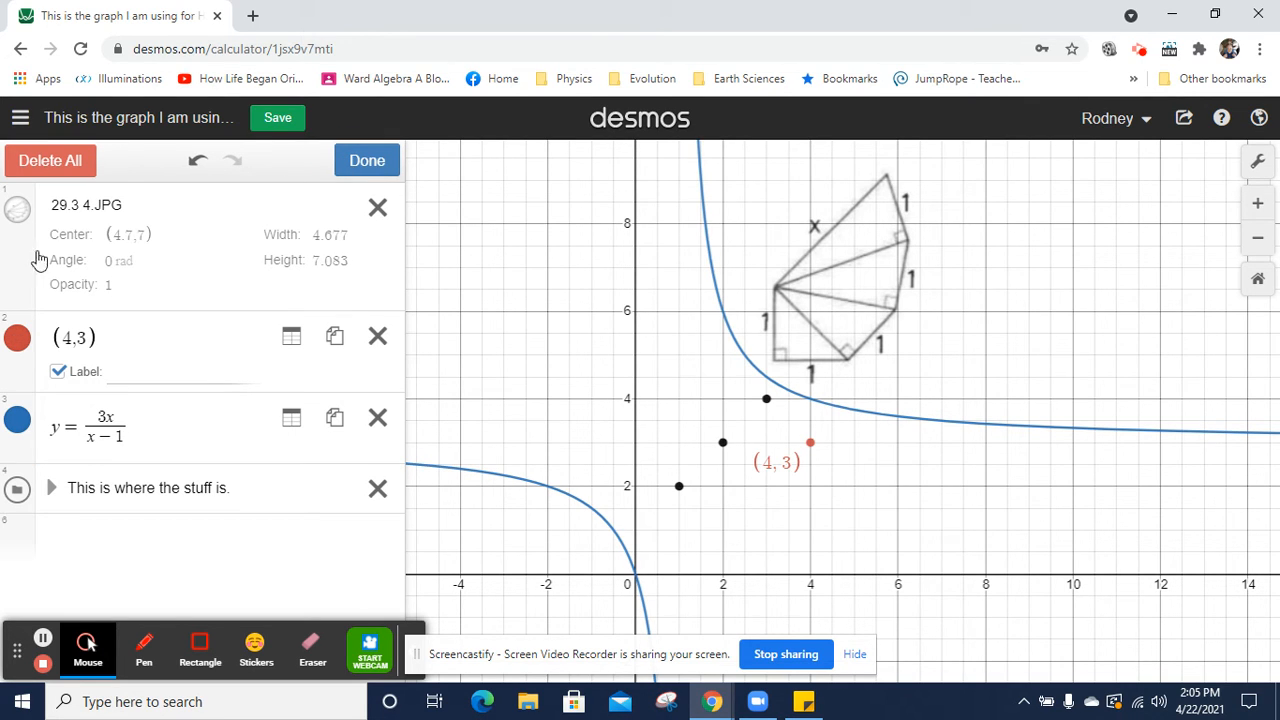
click(15, 340)
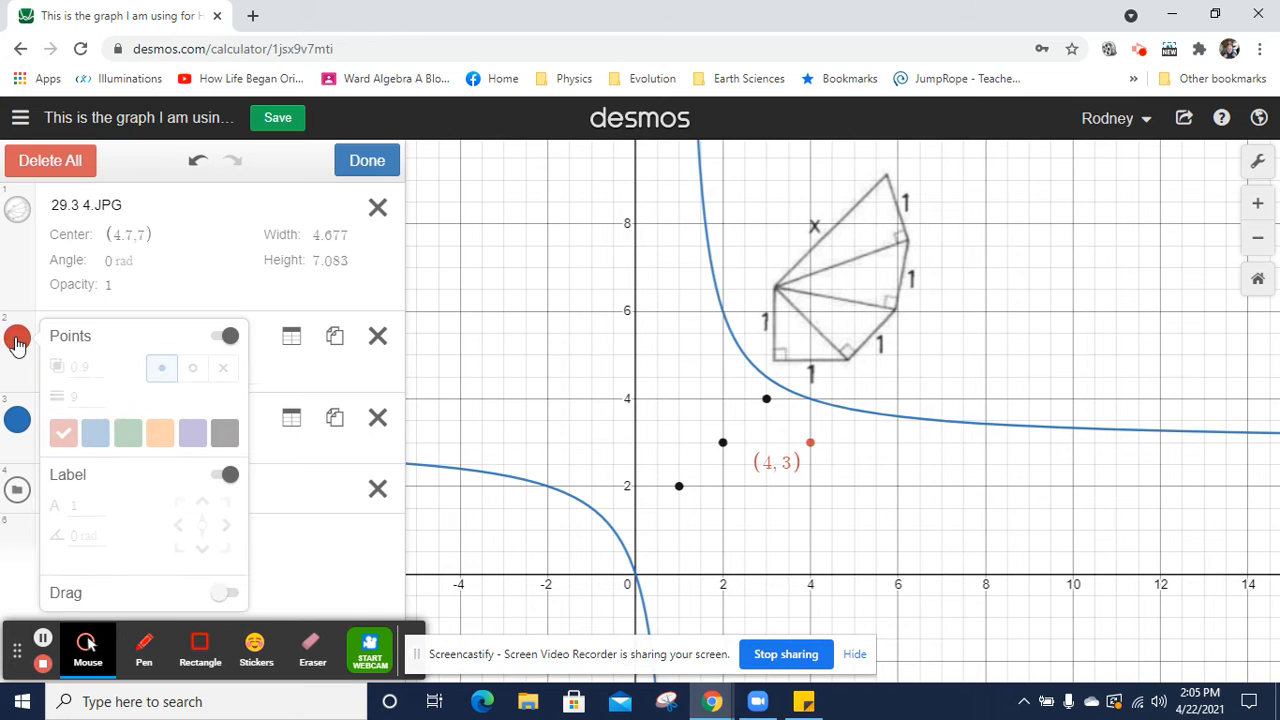
click(157, 433)
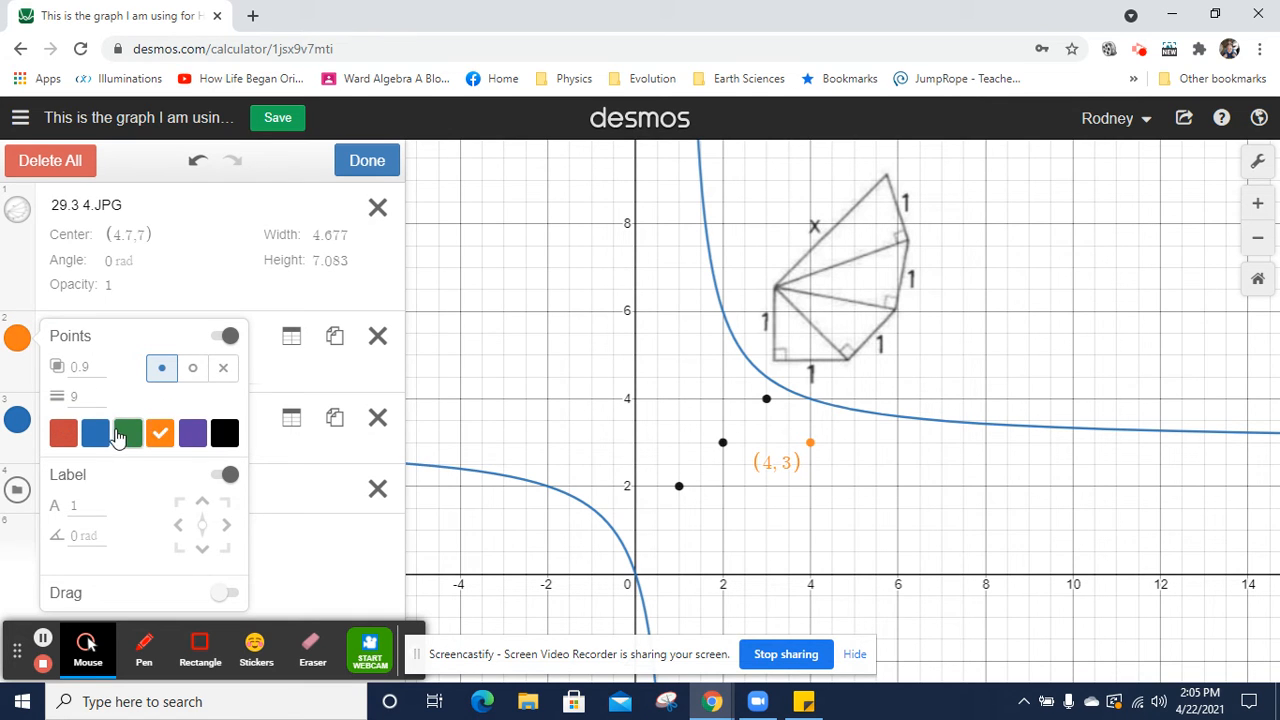
Try green, purple and black as the color of the point (4,3), and set it to blue
click(127, 433)
click(189, 434)
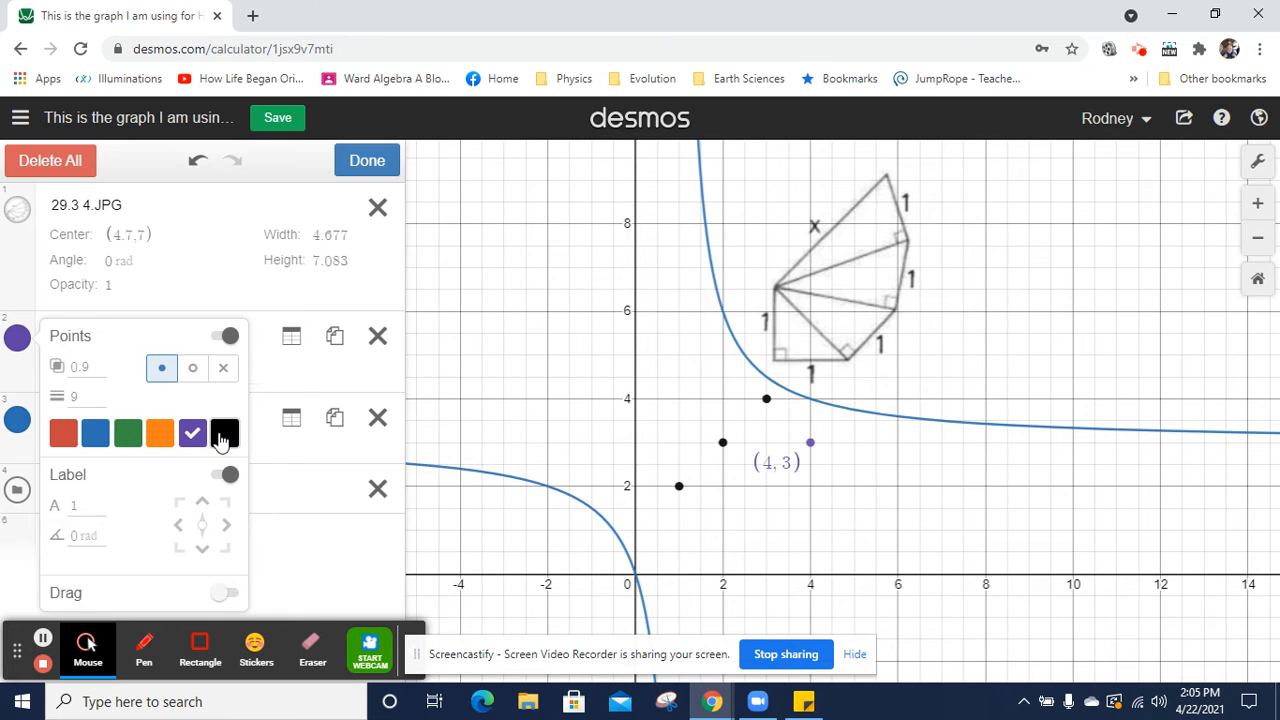
click(224, 433)
click(97, 436)
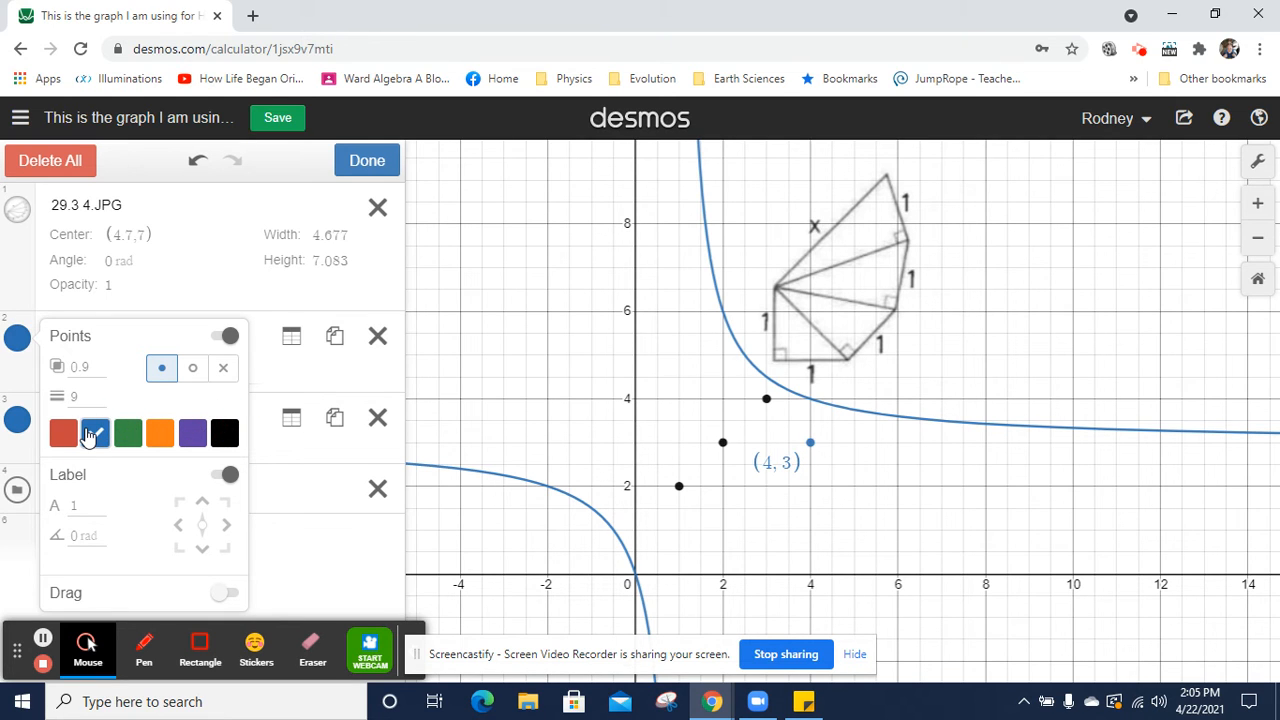
Try the open-circle and cross styles on the point (4,3), return it to a filled dot, and finish editing the list
click(194, 372)
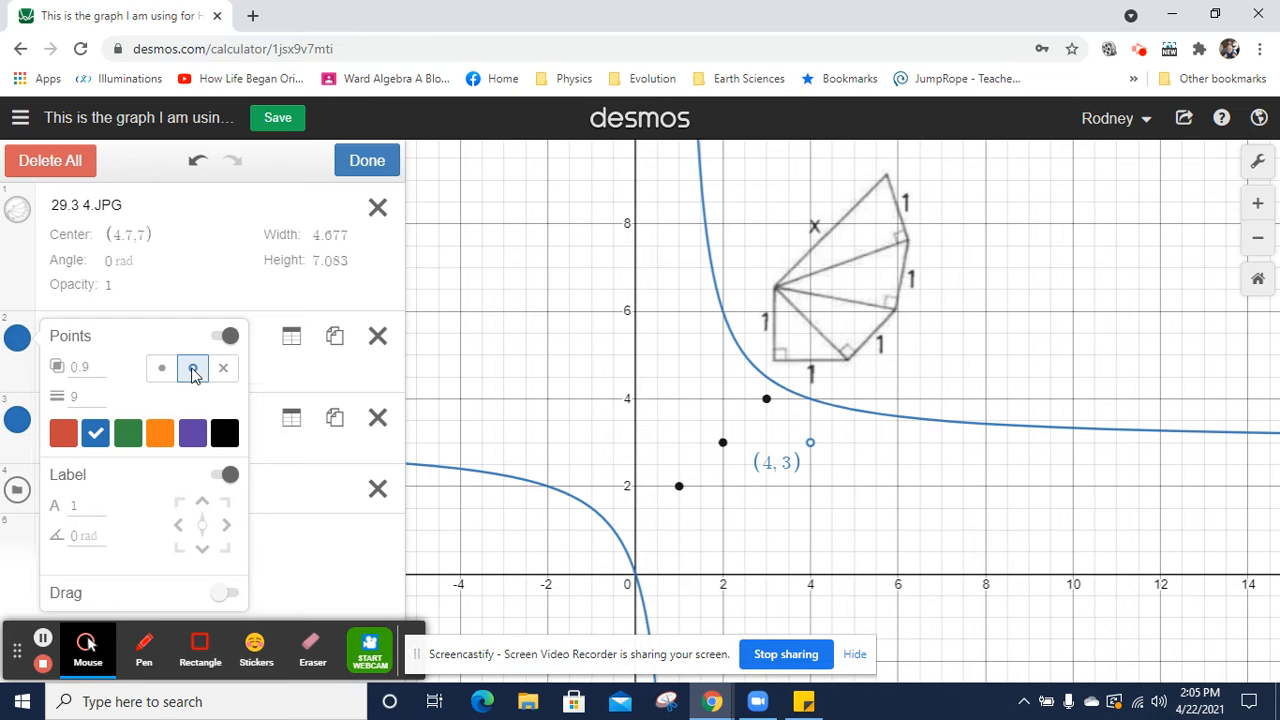
click(44, 640)
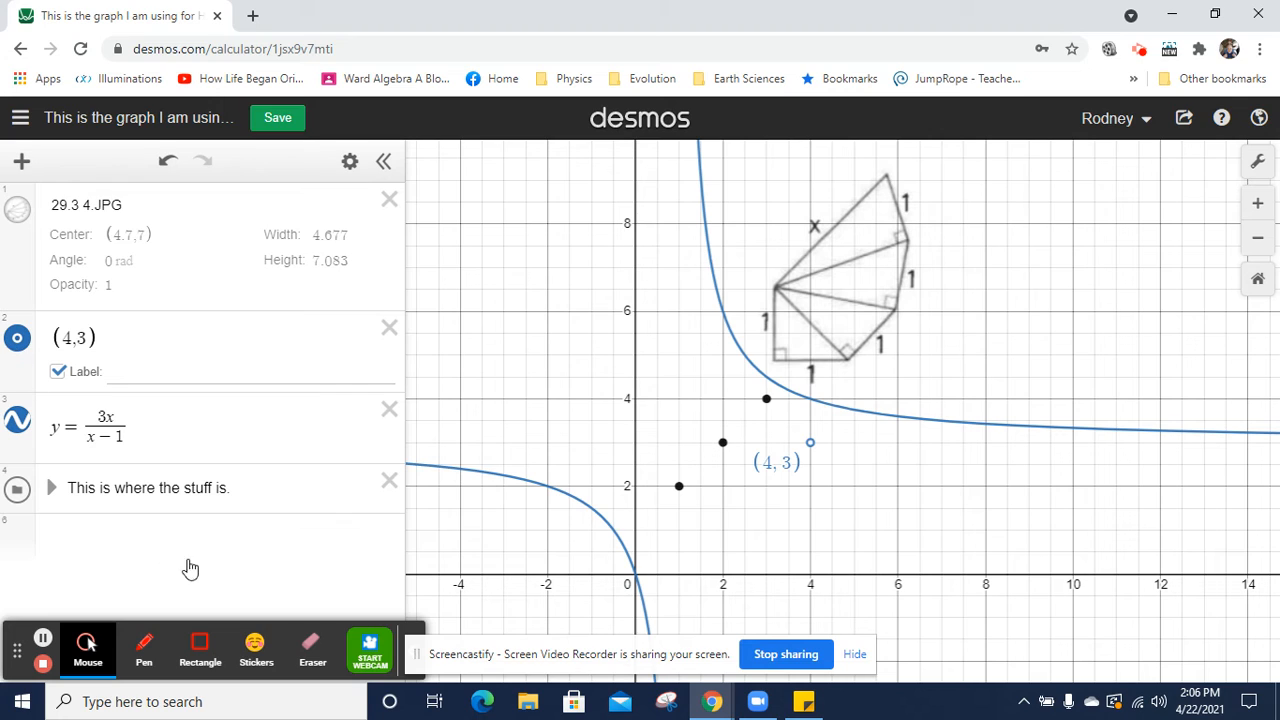
click(349, 162)
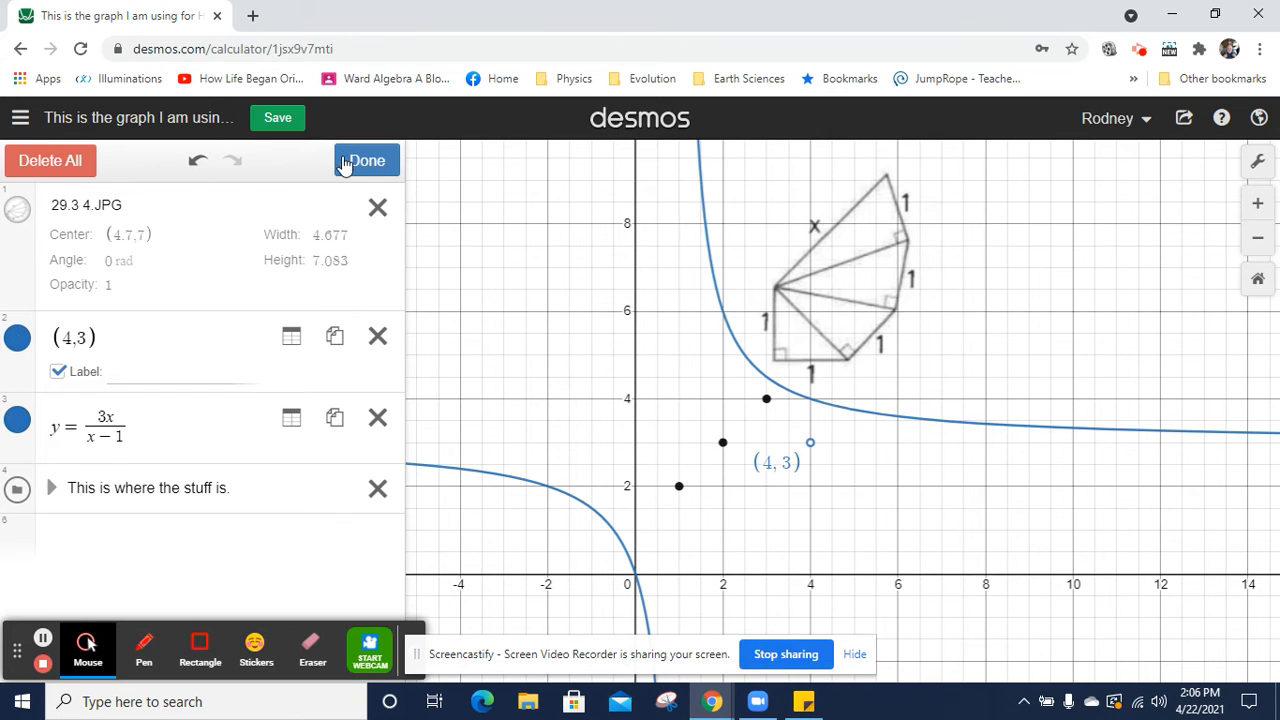
click(22, 338)
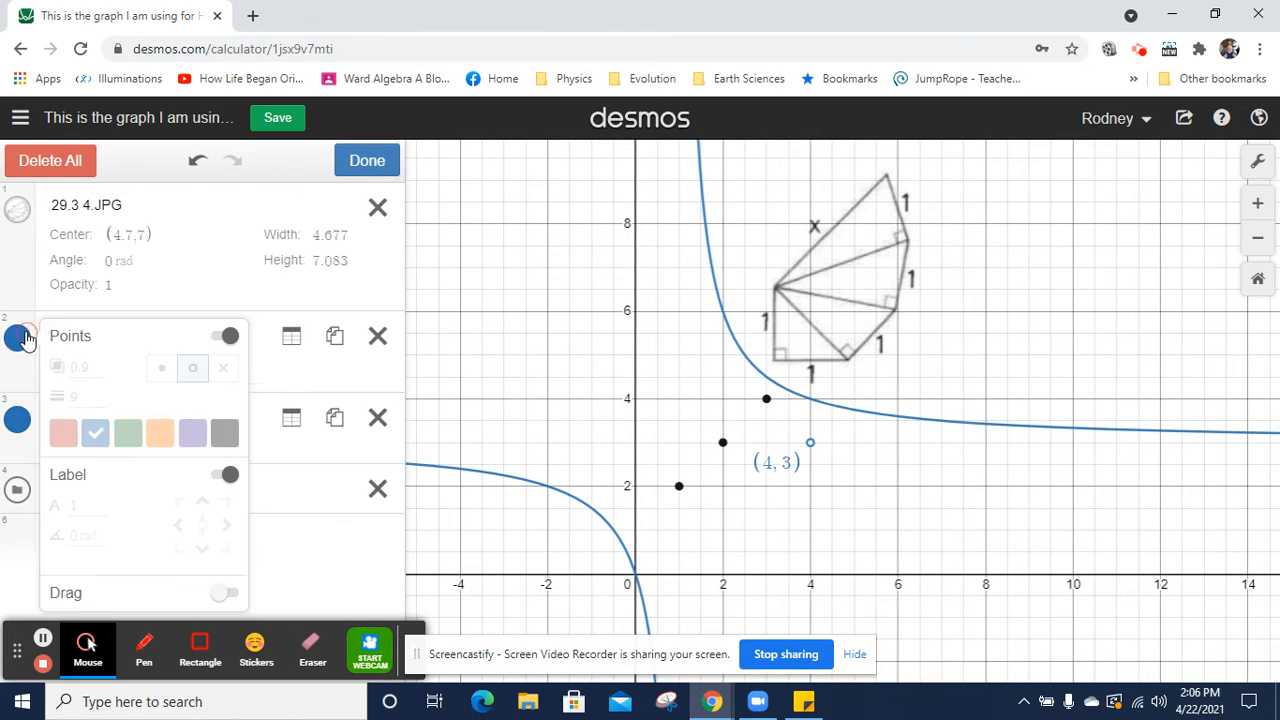
click(223, 369)
click(193, 368)
click(164, 368)
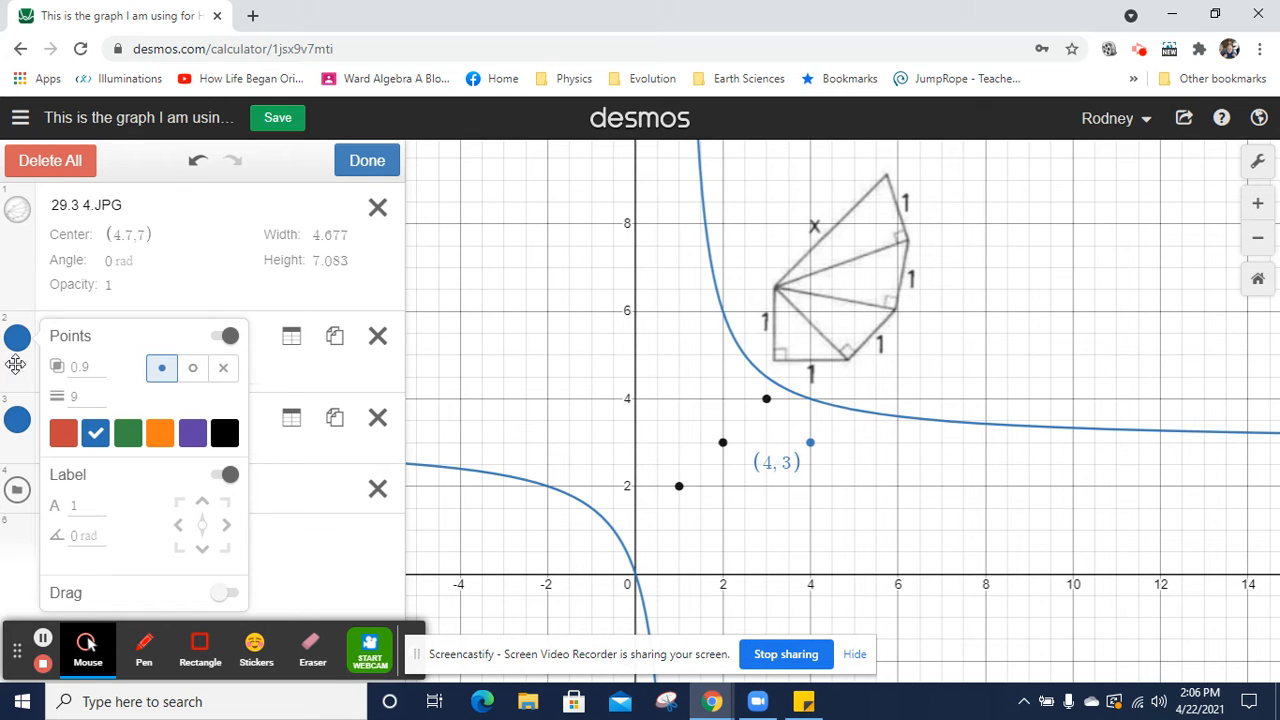
click(366, 162)
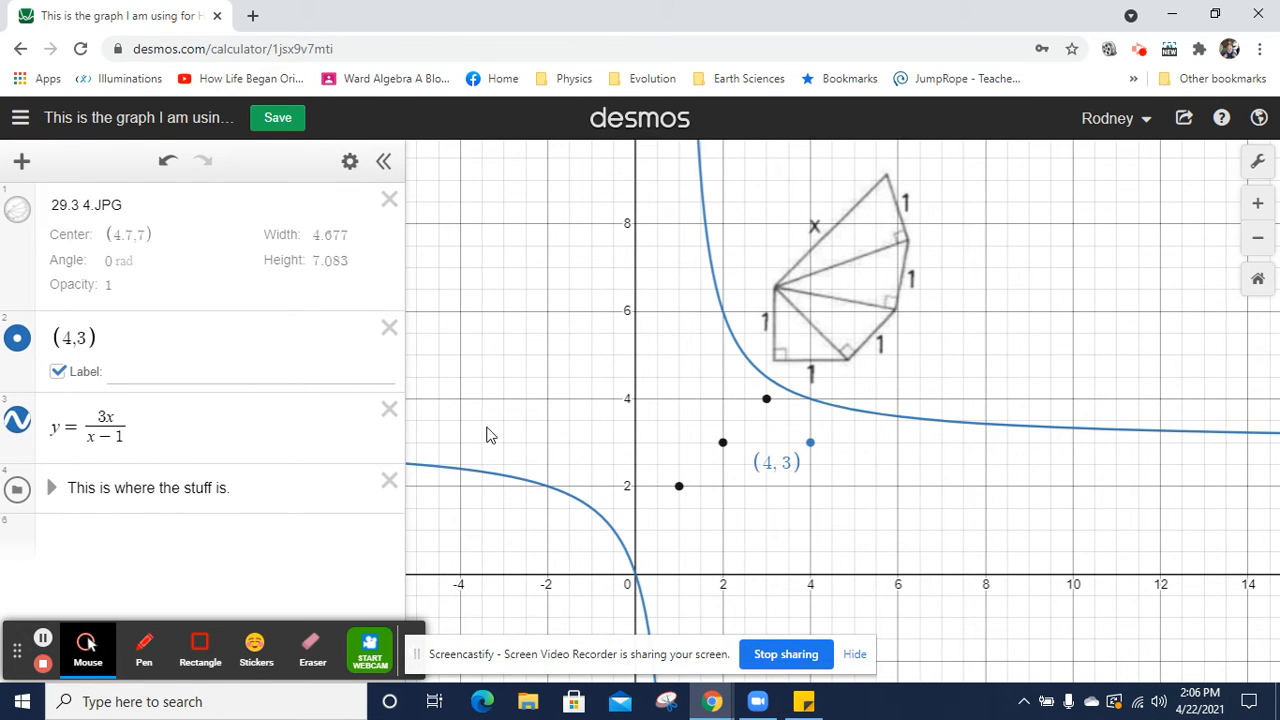
Reopen the expression list for editing and make the curve y = 3x/(x − 1) purple with a dotted line style
click(349, 161)
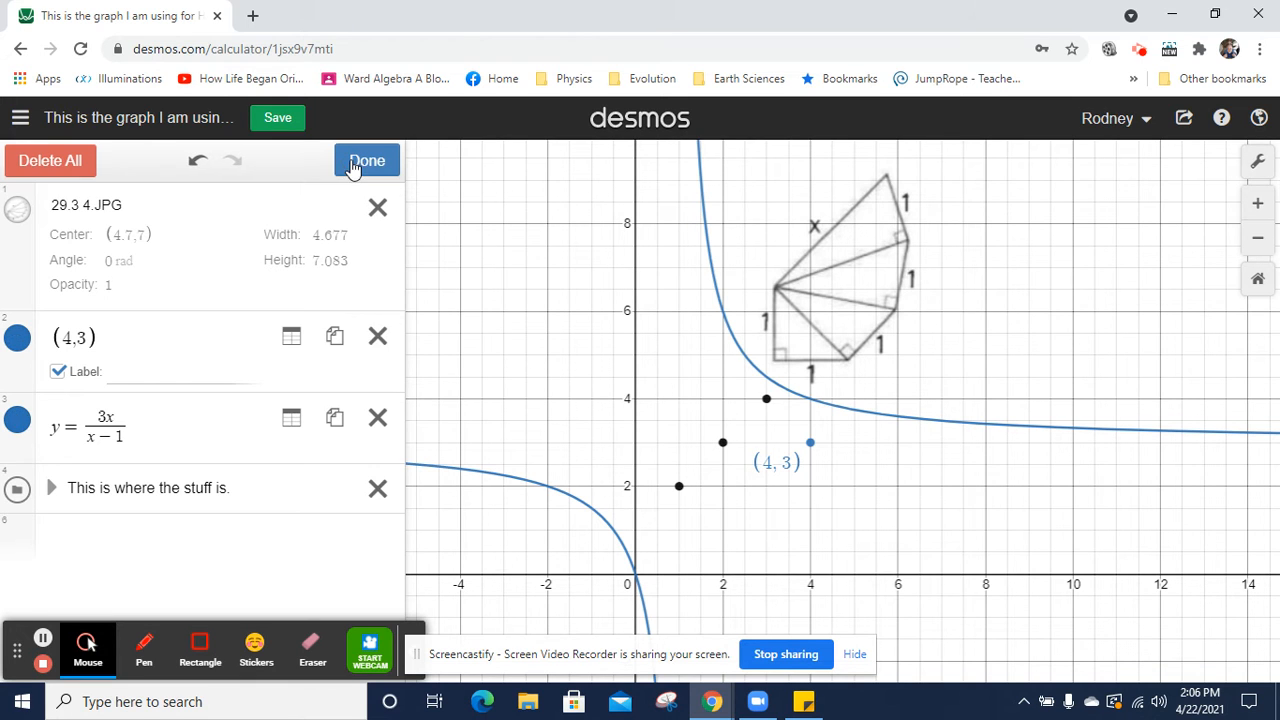
click(17, 420)
click(127, 517)
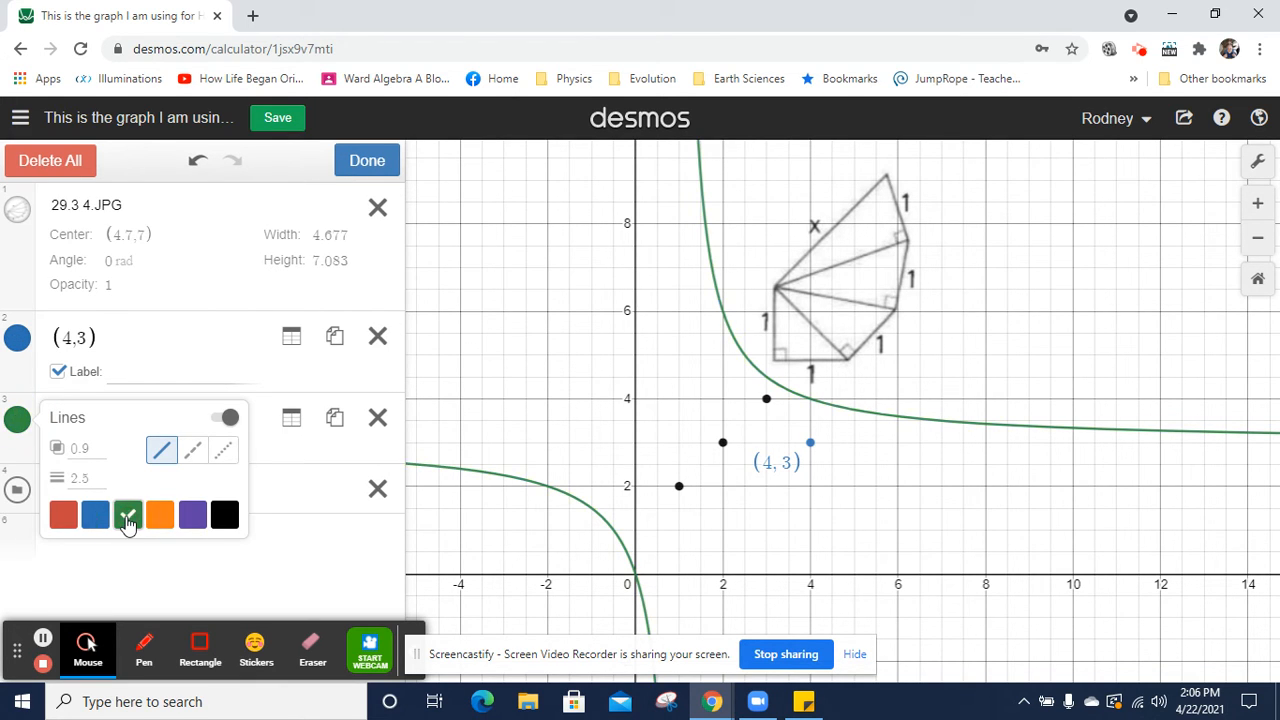
click(159, 516)
click(190, 515)
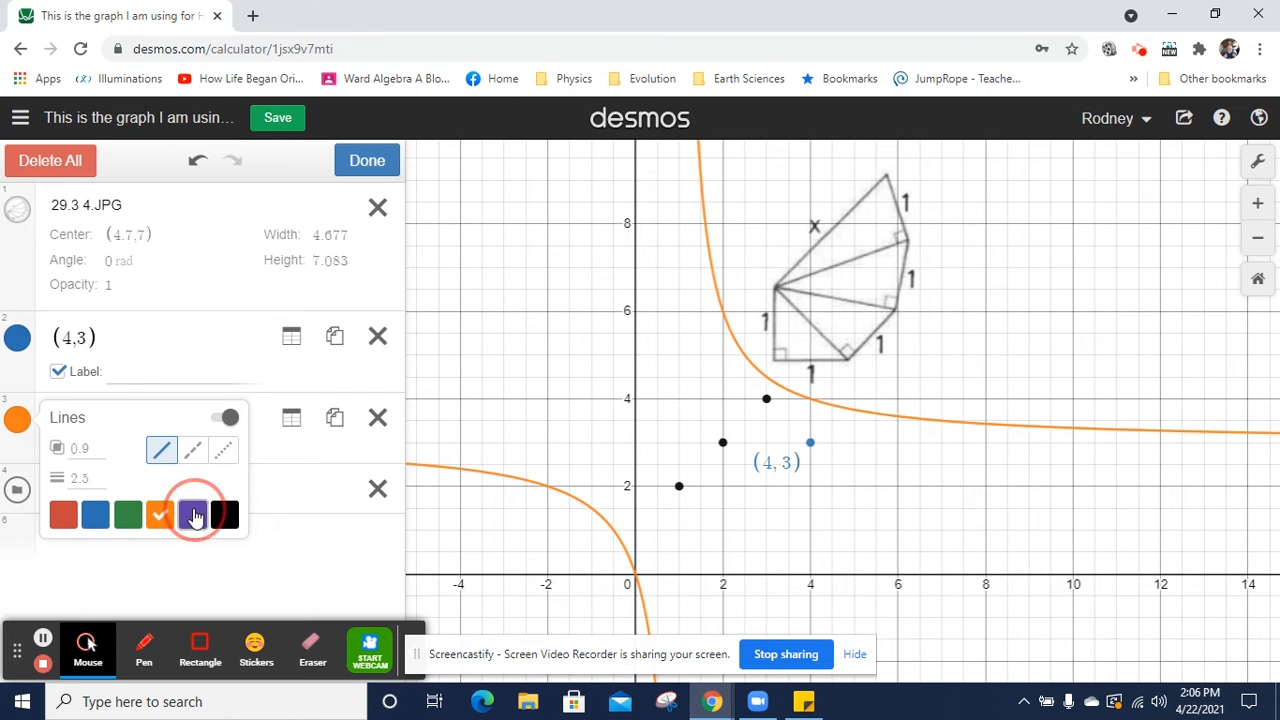
click(194, 451)
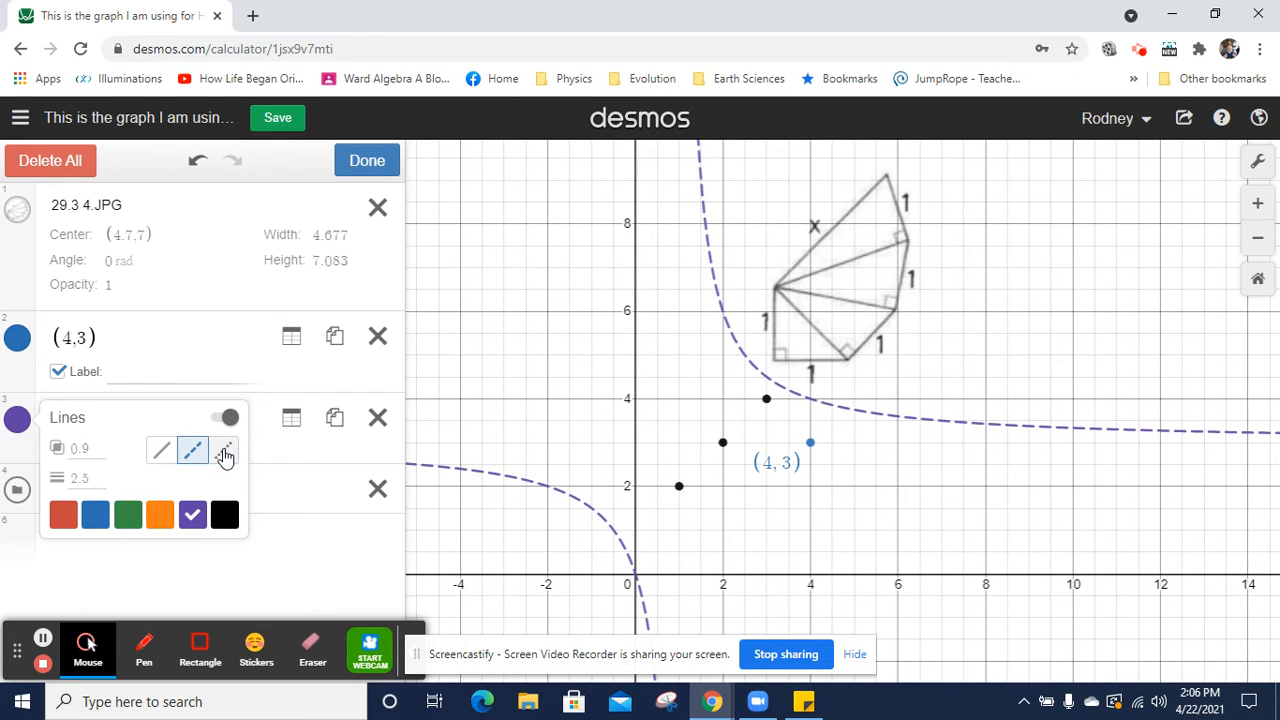
click(224, 455)
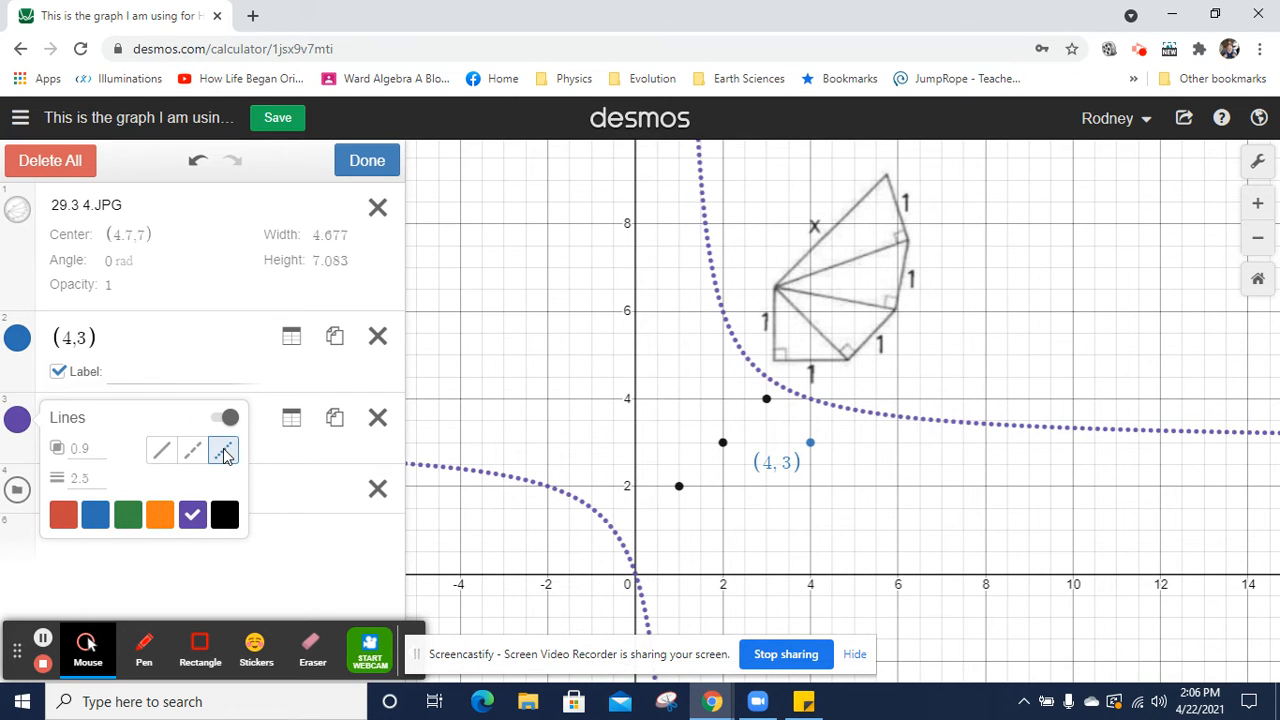
Try a line thickness of 50 on the dotted curve and set the thickness to 5
click(89, 477)
text(5)
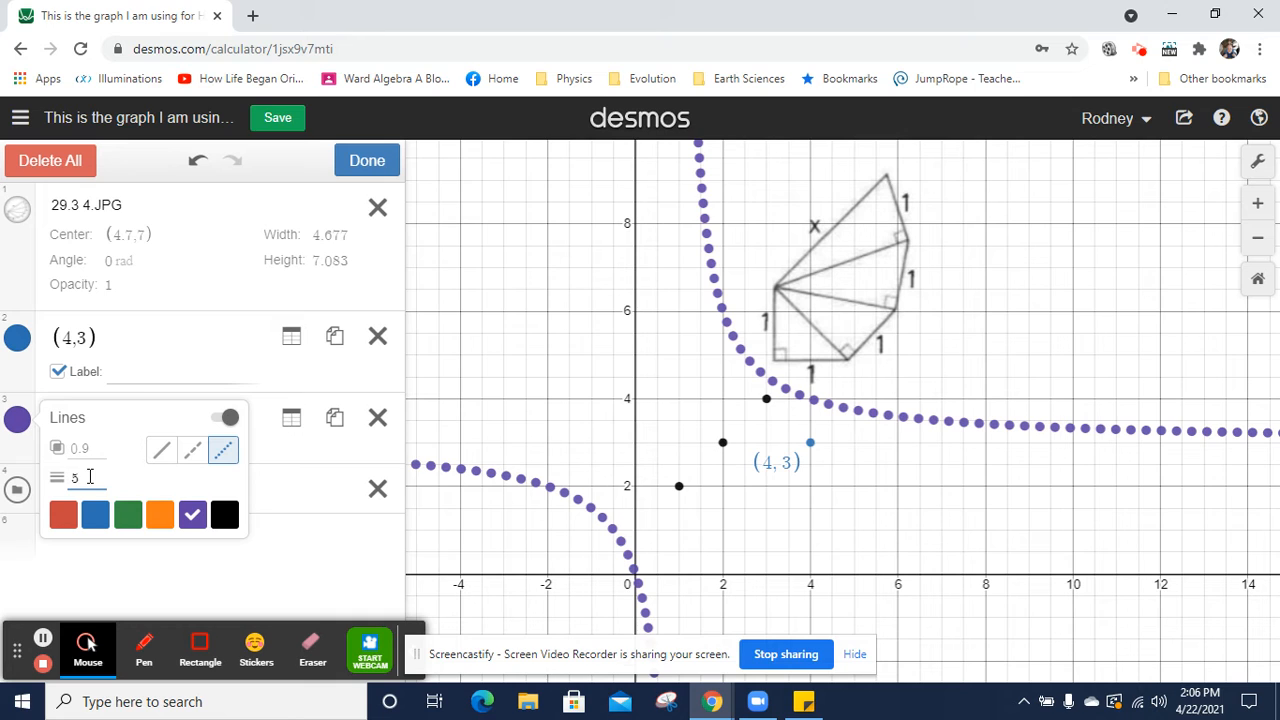
text(0)
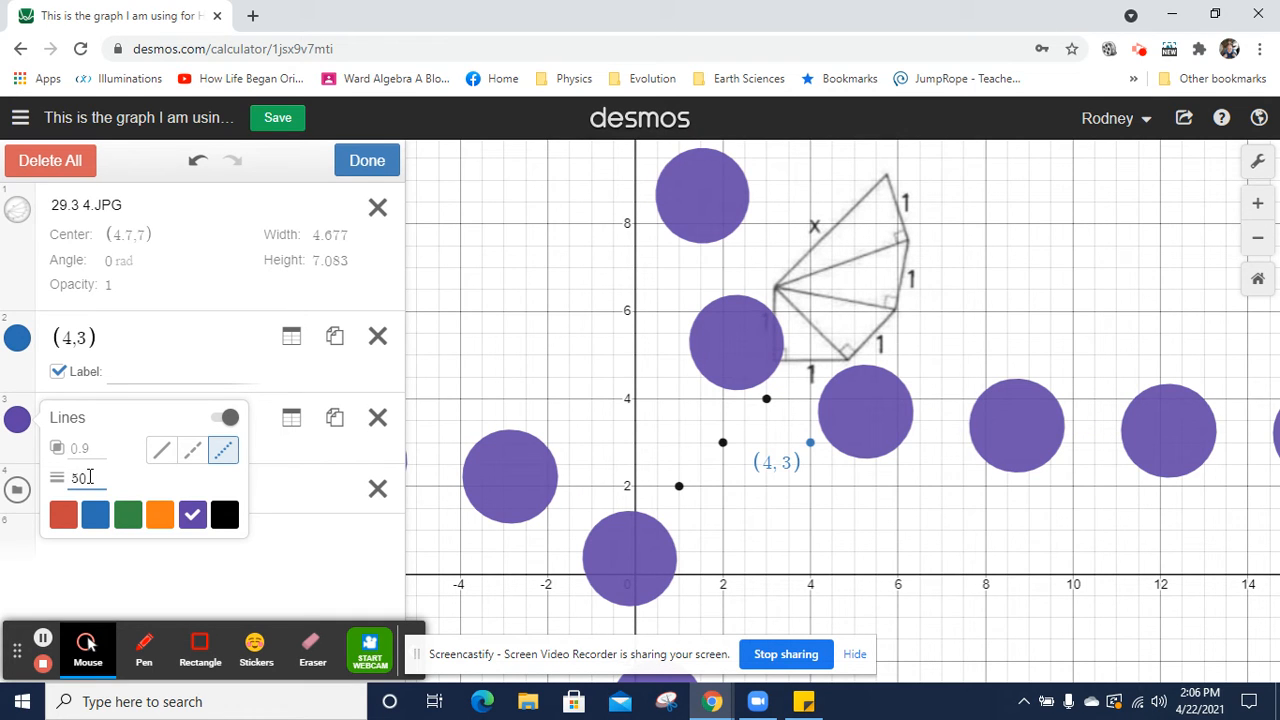
key(BackSpace)
key(BackSpace)
text(3)
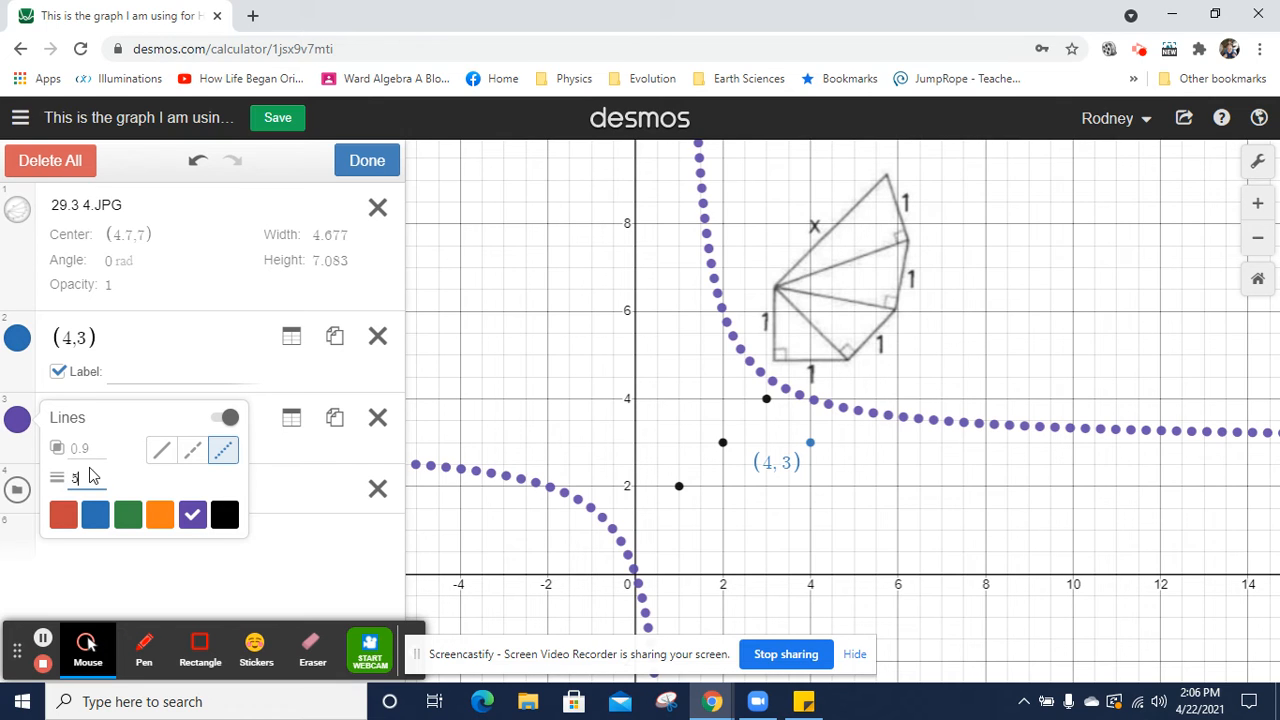
Try a lower opacity of 0.2 on the curve, set its opacity to 1, and finish editing the list
click(91, 448)
text(0.3)
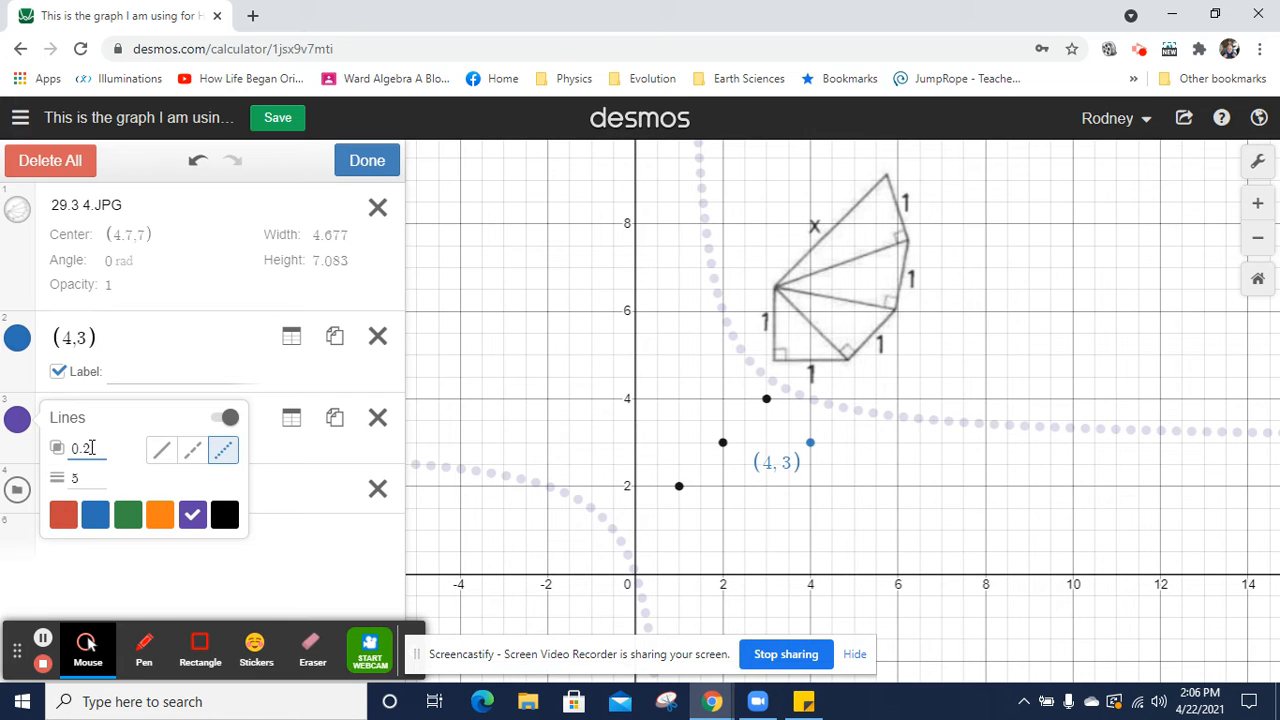
key(BackSpace)
text(9)
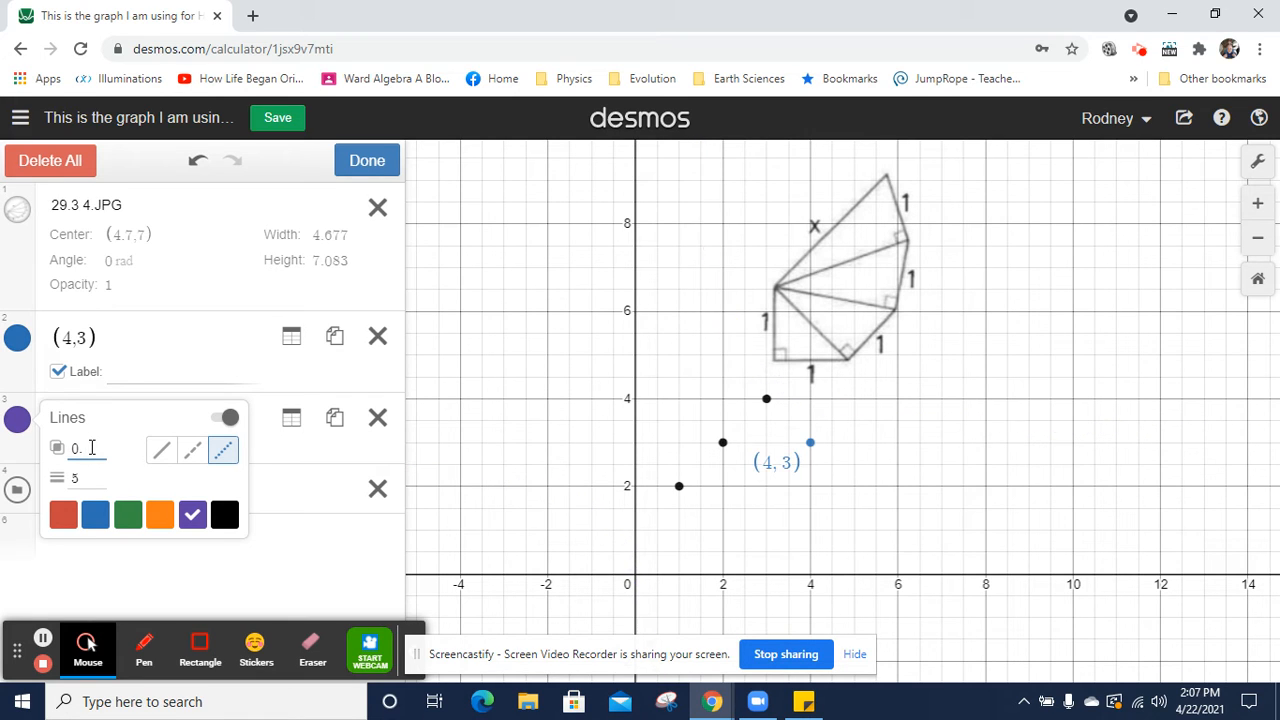
key(BackSpace)
text(1)
key(BackSpace)
key(BackSpace)
key(BackSpace)
text(1)
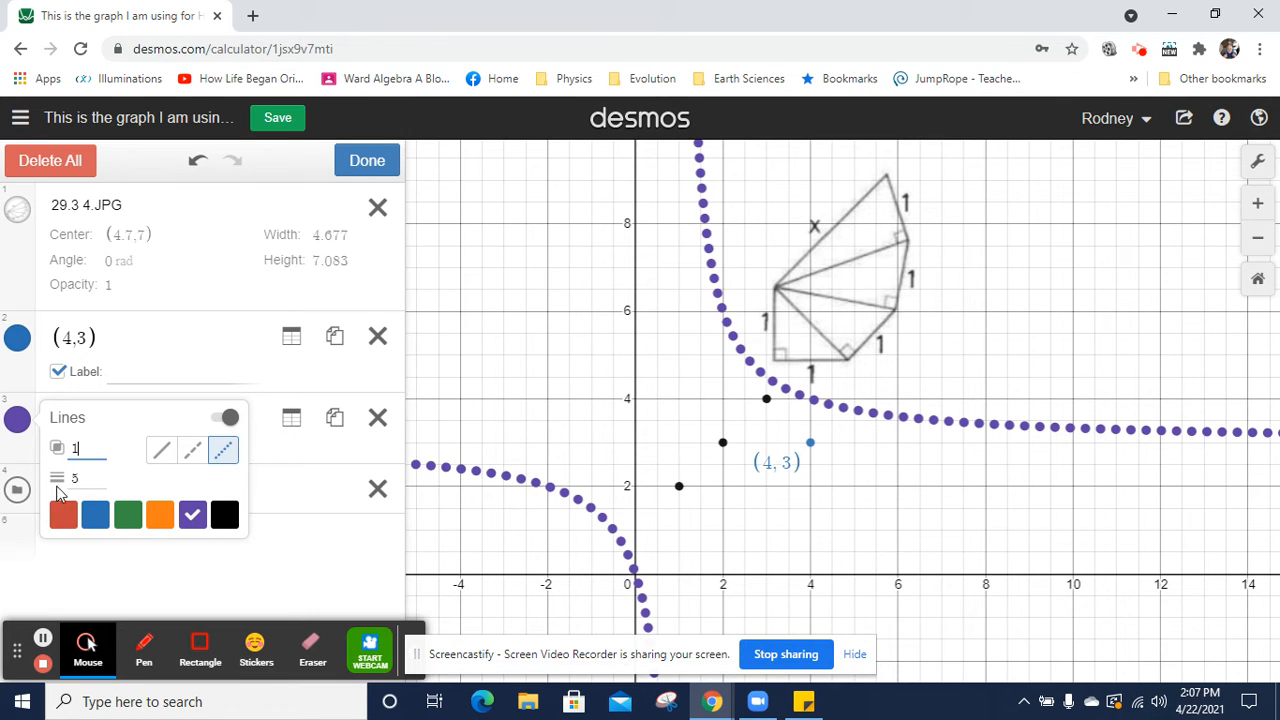
click(367, 160)
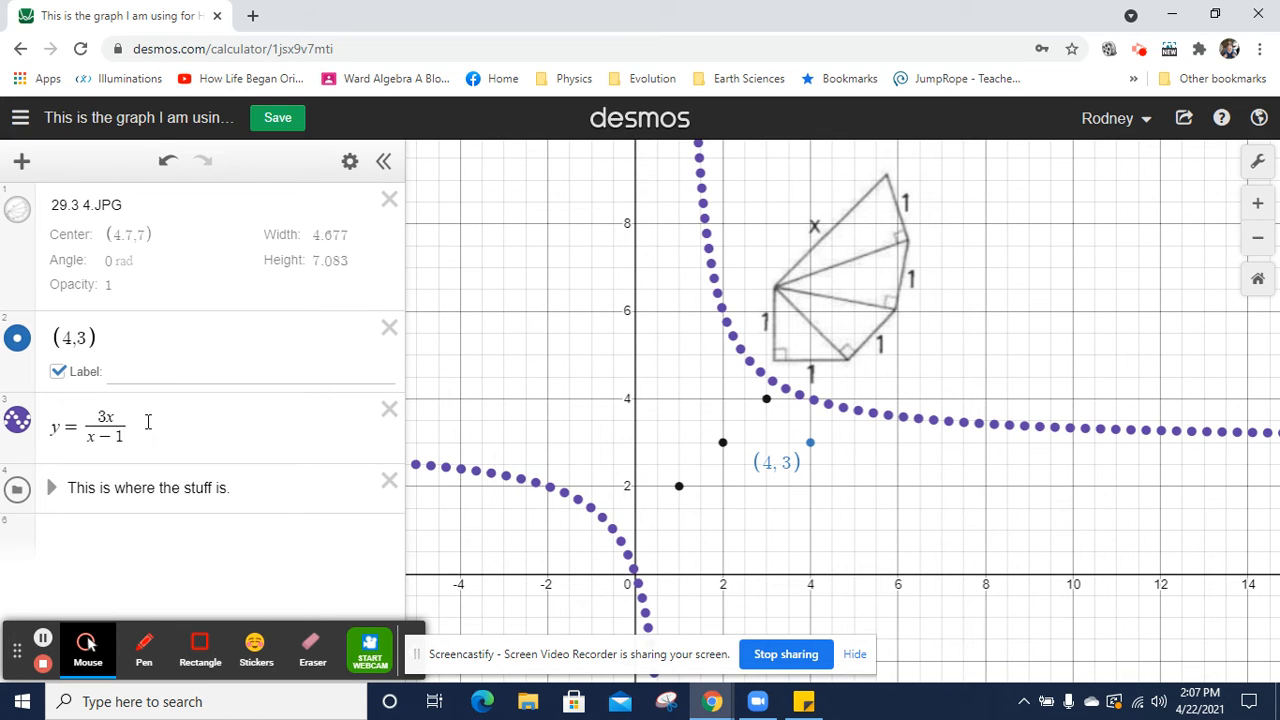
Delete the equation y = 3x/(x − 1) and the folder "This is where the stuff is."
click(388, 408)
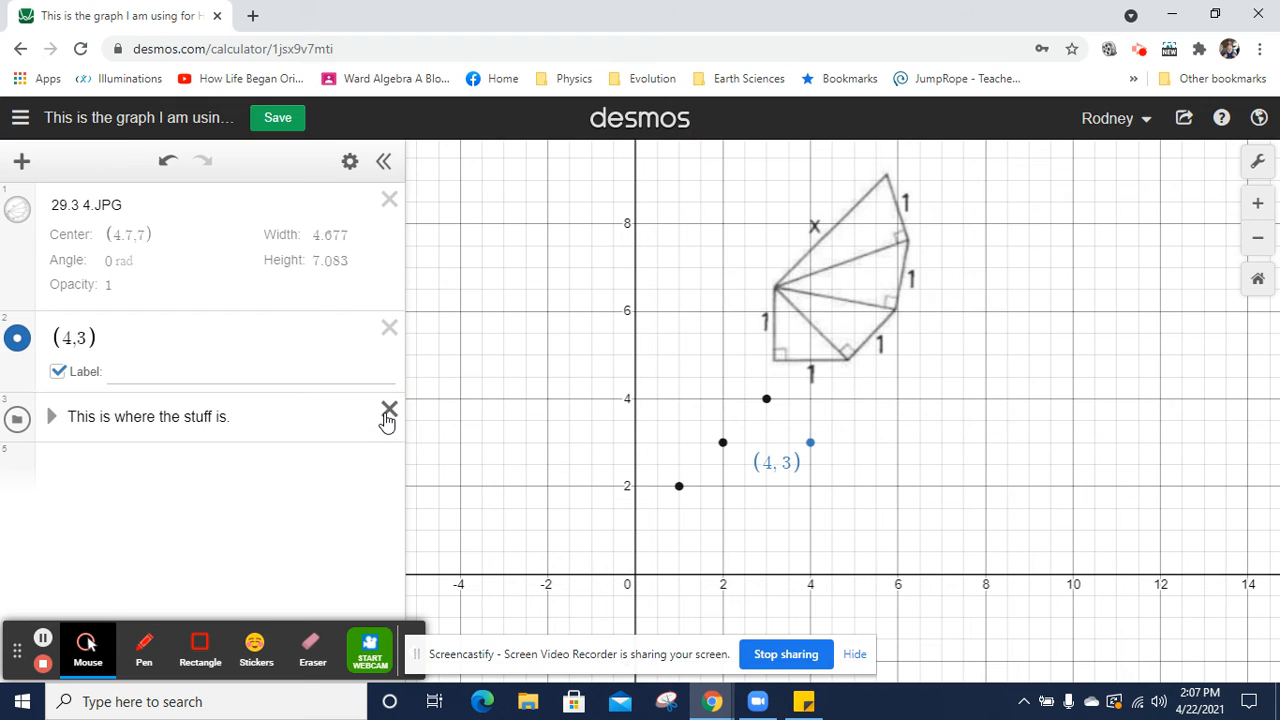
click(389, 411)
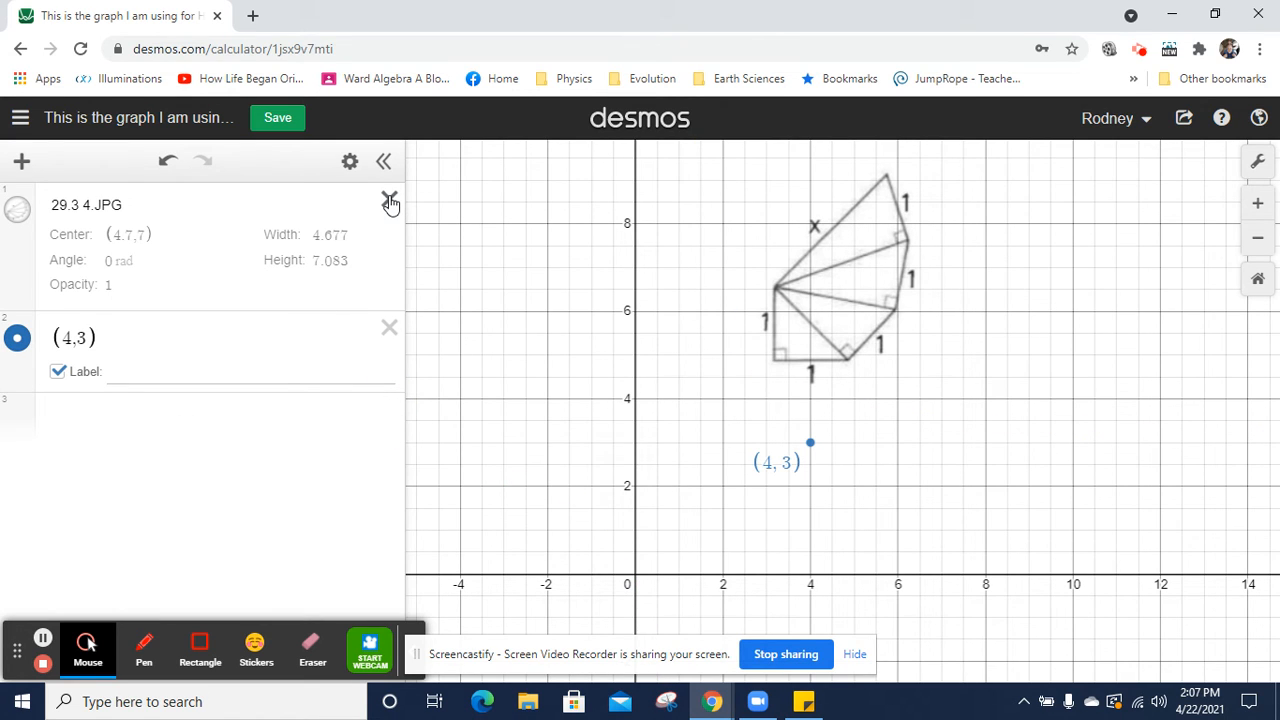
Add the point (h,v) in a new expression below (4,3) and create sliders for both variables
click(159, 337)
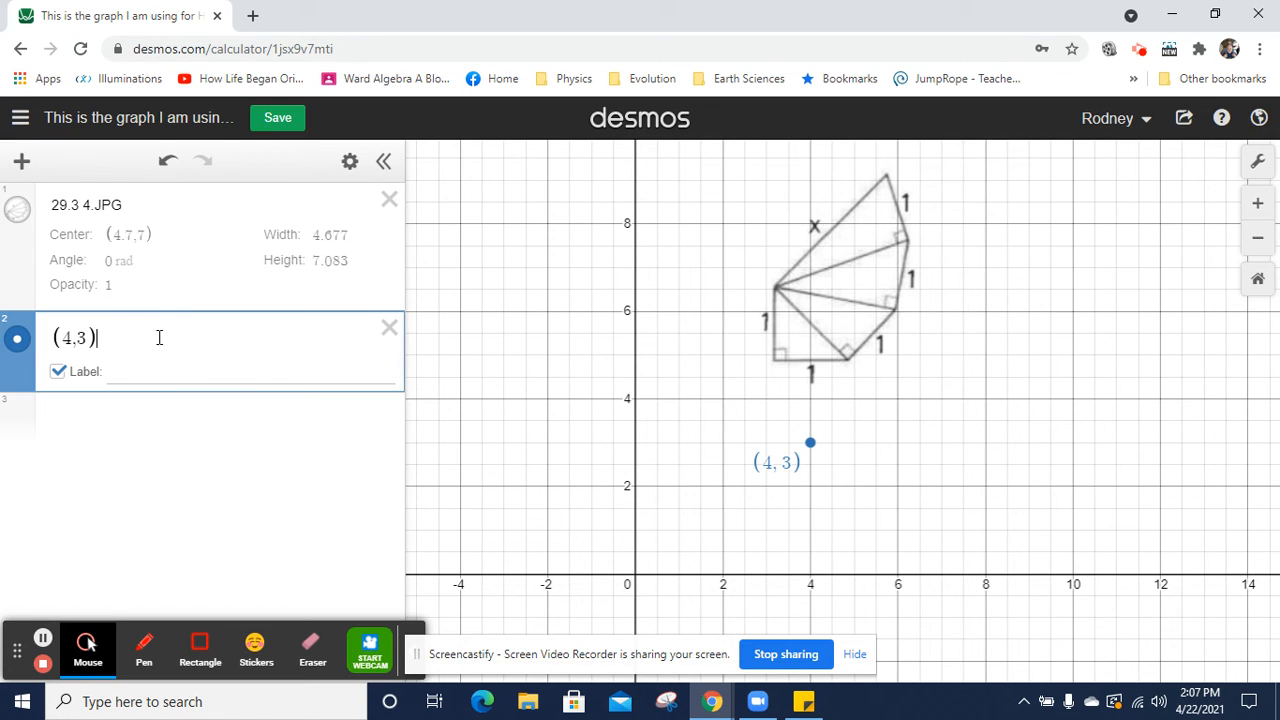
key(Return)
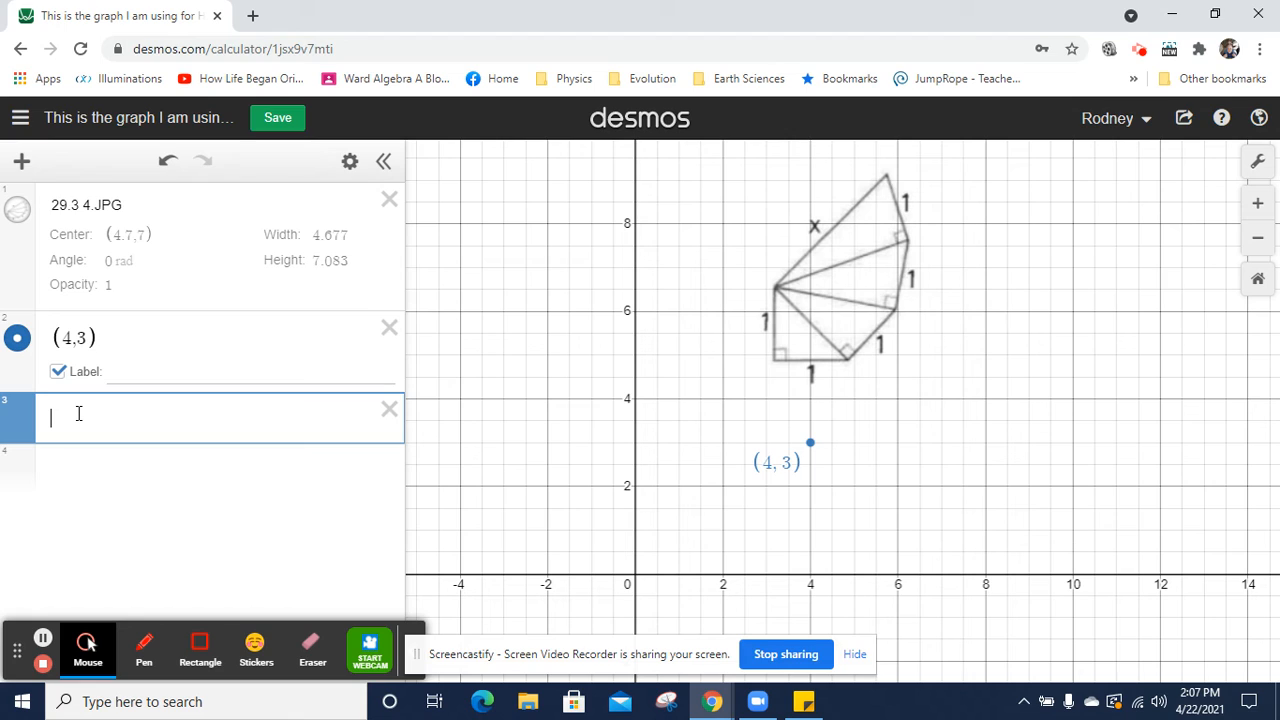
text(h)
key(Return)
click(78, 414)
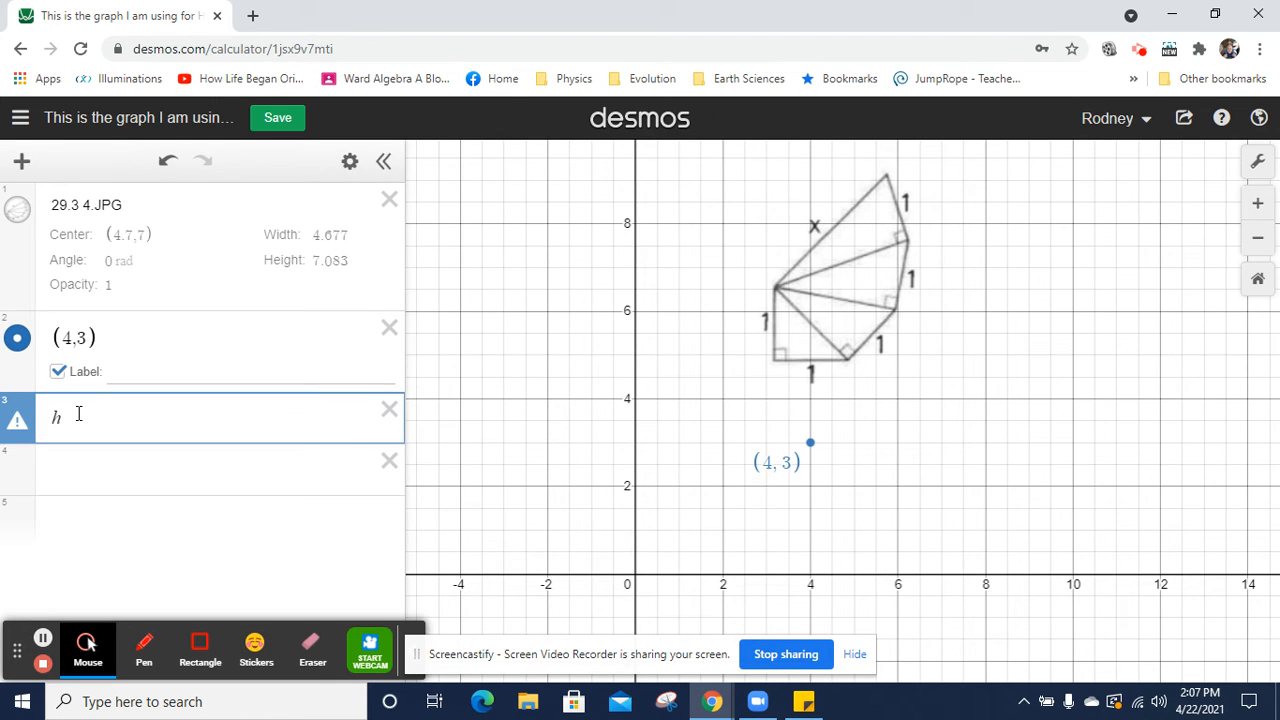
text((h)
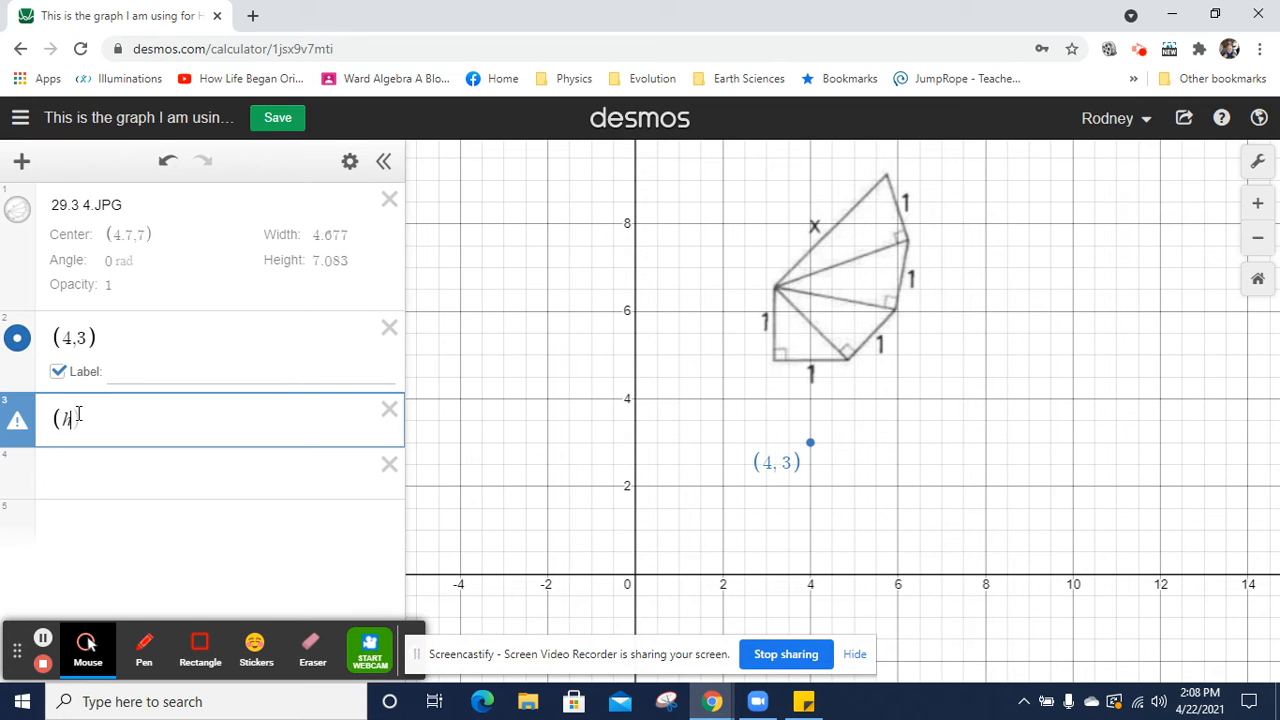
text(,v))
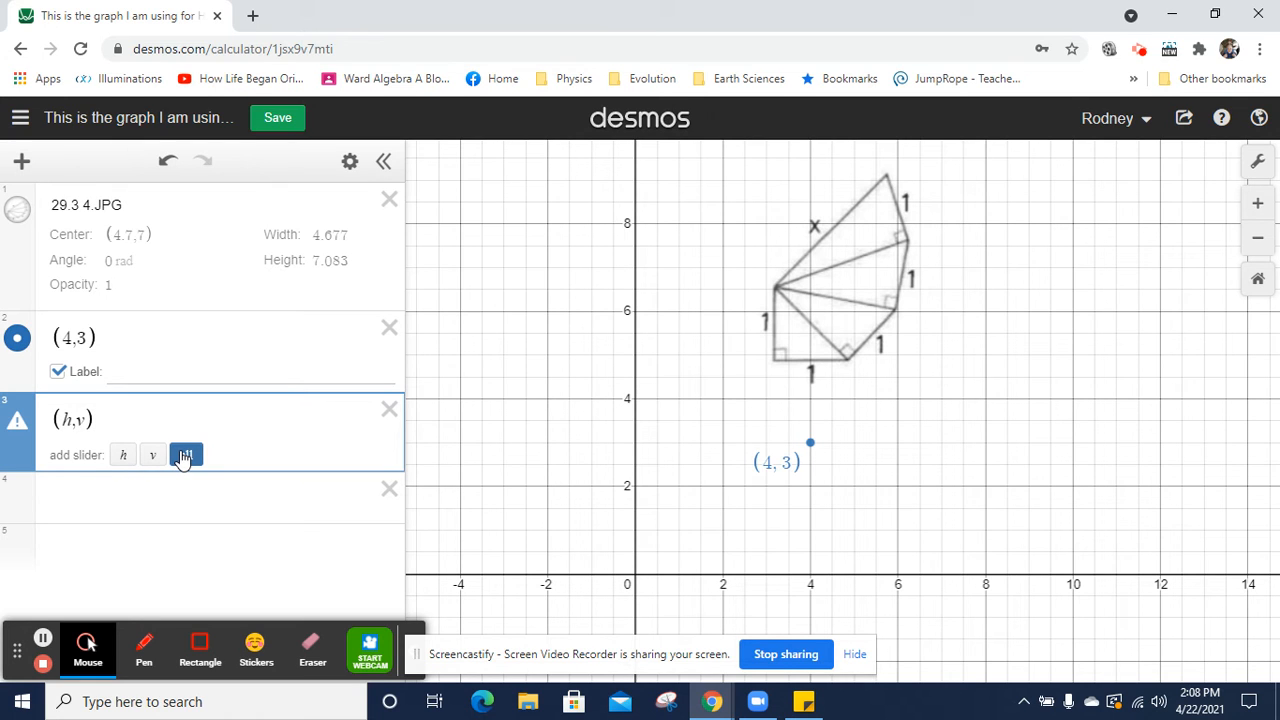
click(183, 458)
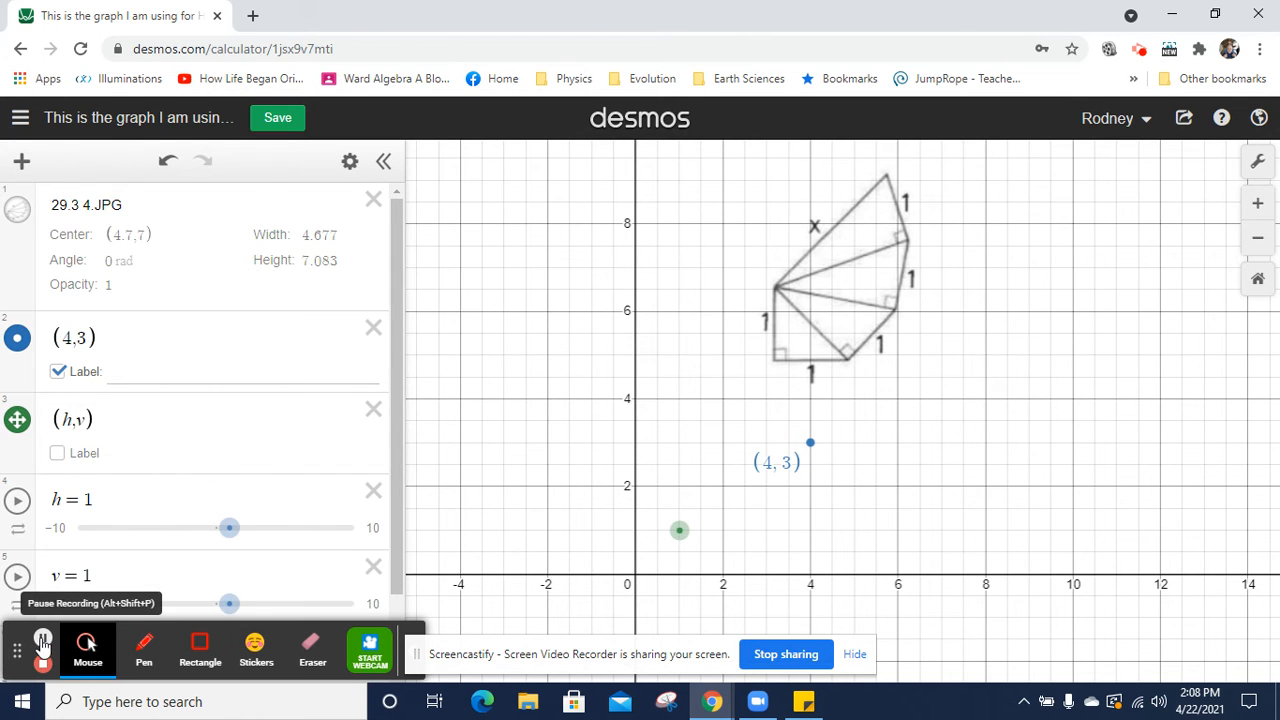
click(42, 641)
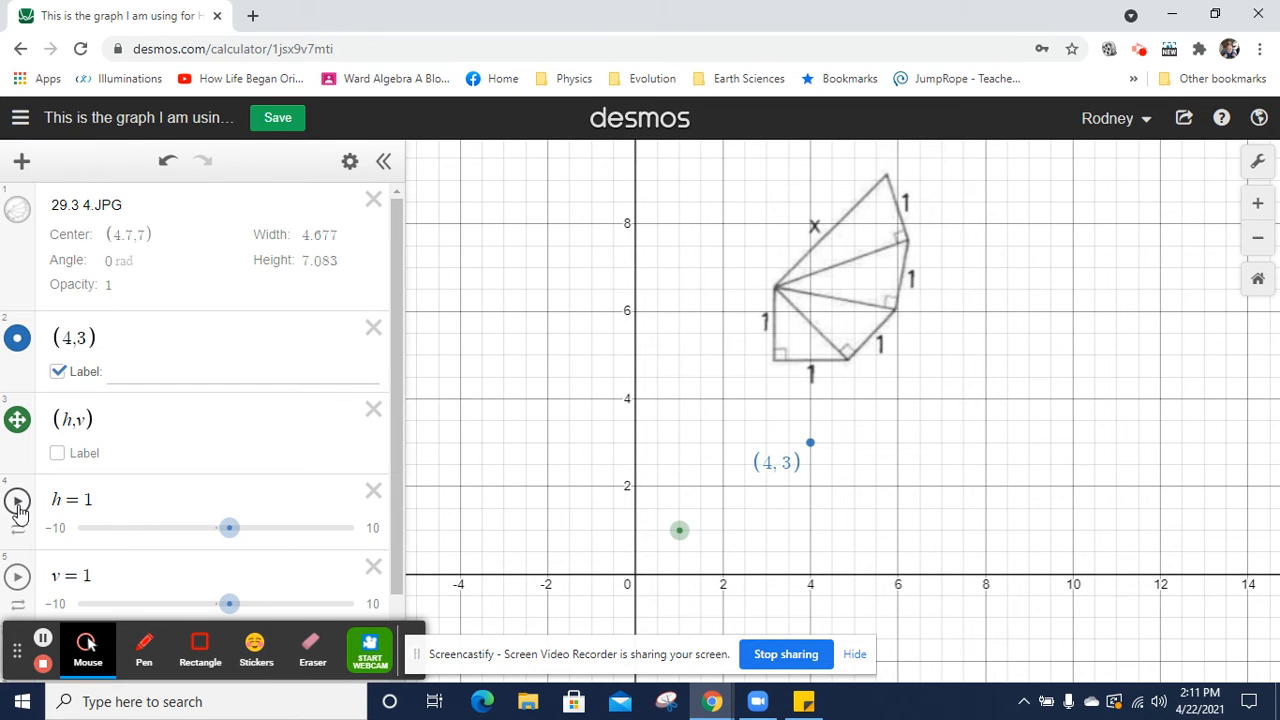
Show the coordinate label of the point (h,v) and set h to 2
click(117, 499)
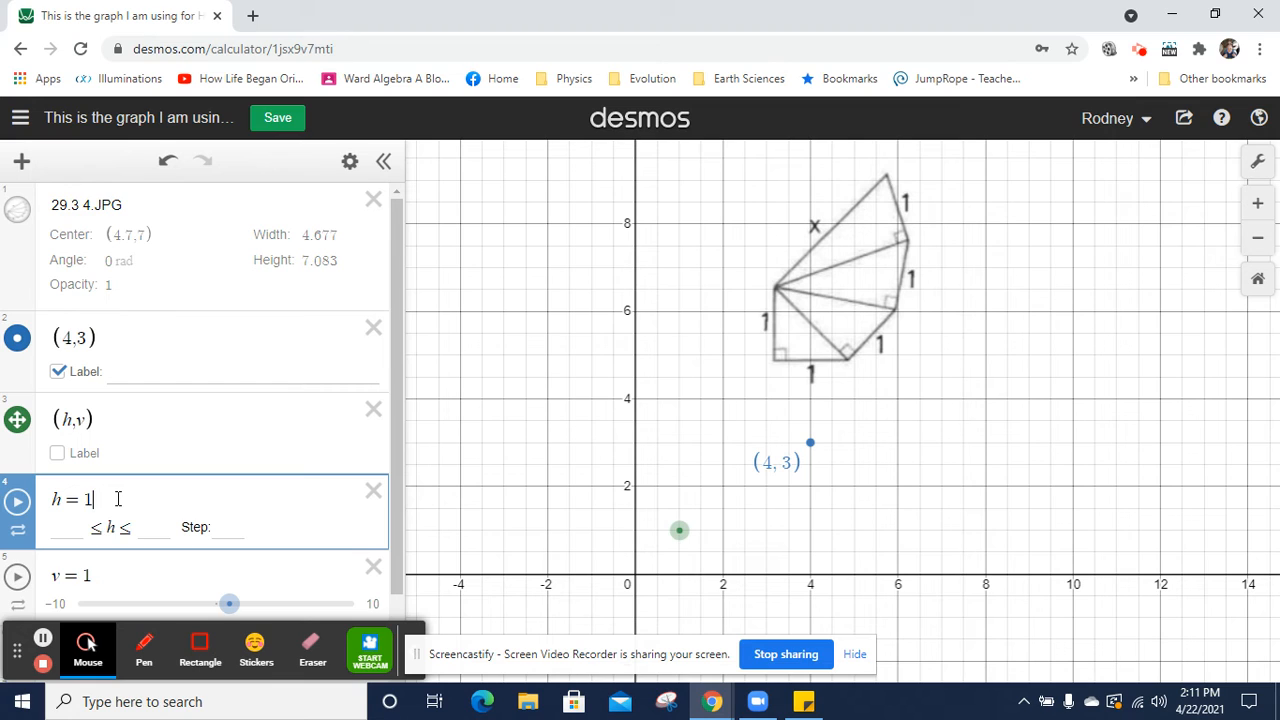
click(57, 453)
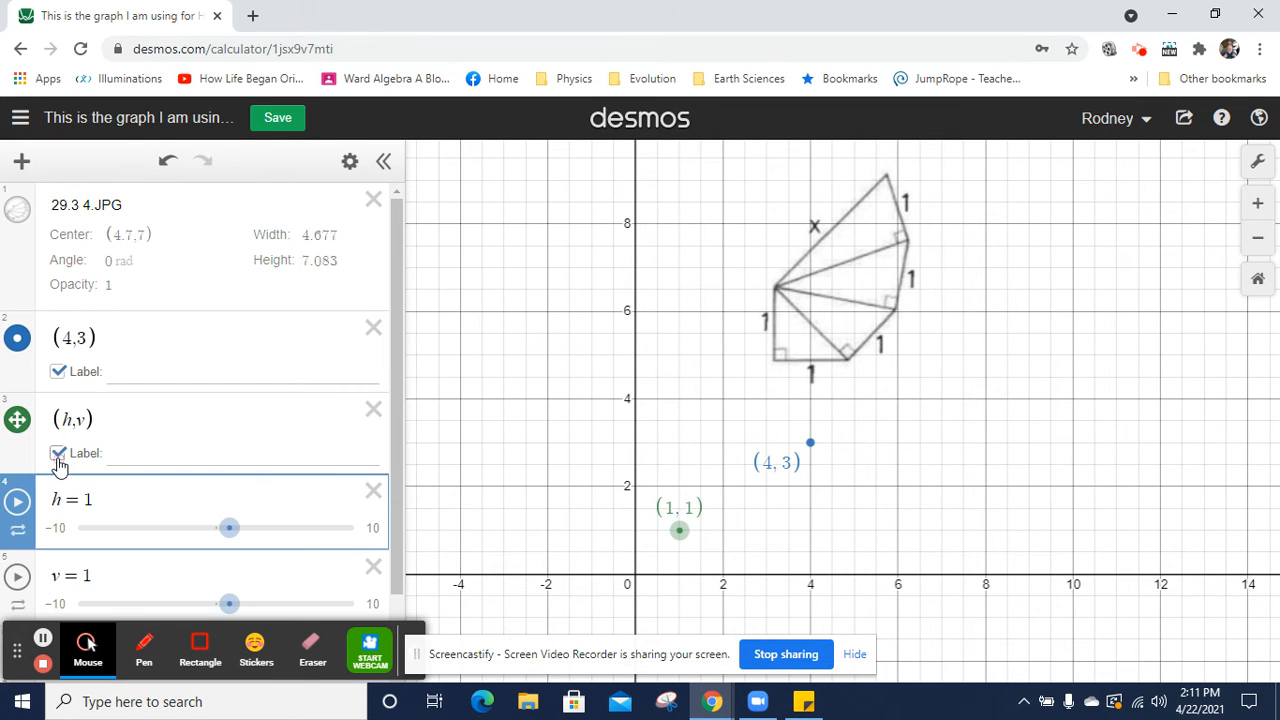
click(127, 500)
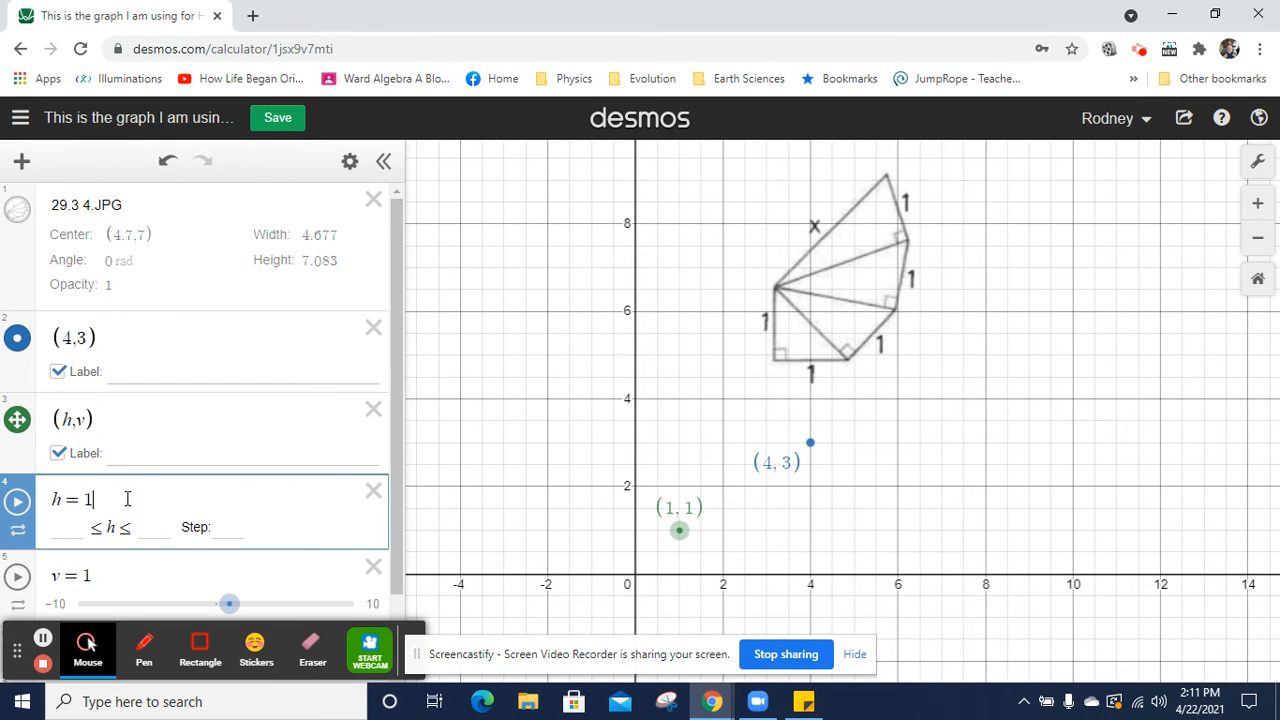
key(BackSpace)
text(2)
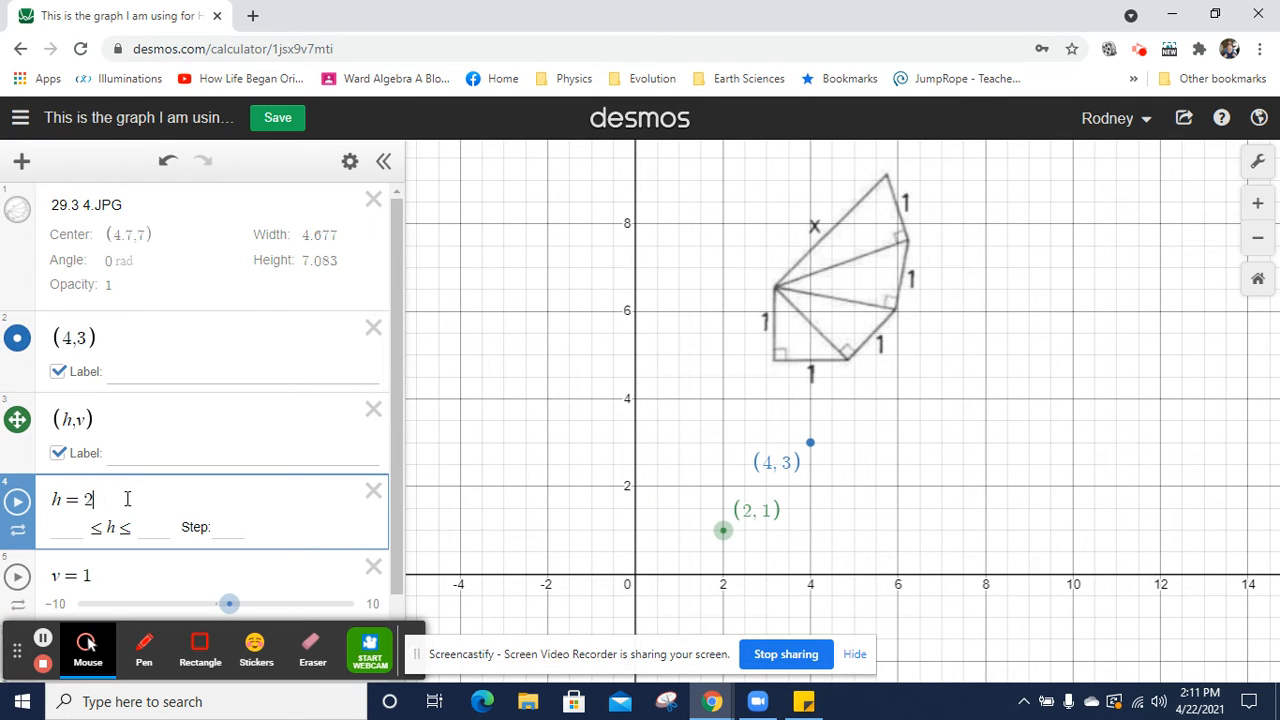
Set the value of v to 5
click(116, 576)
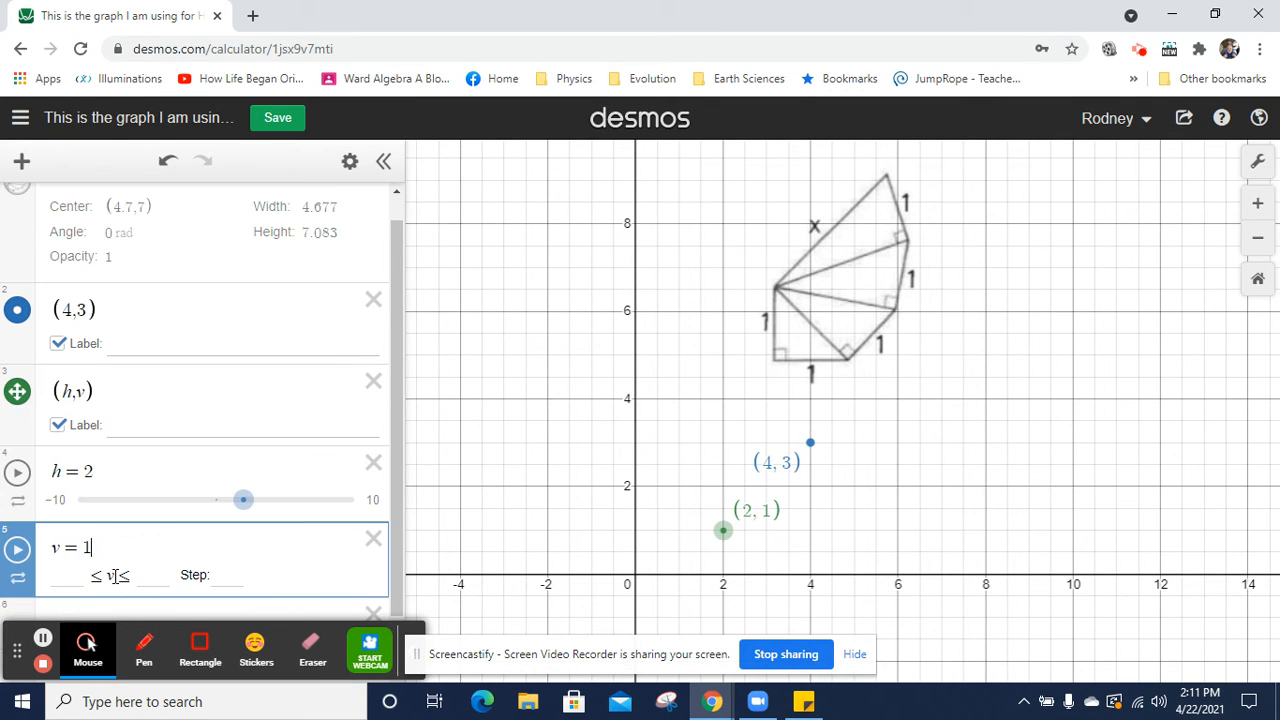
key(BackSpace)
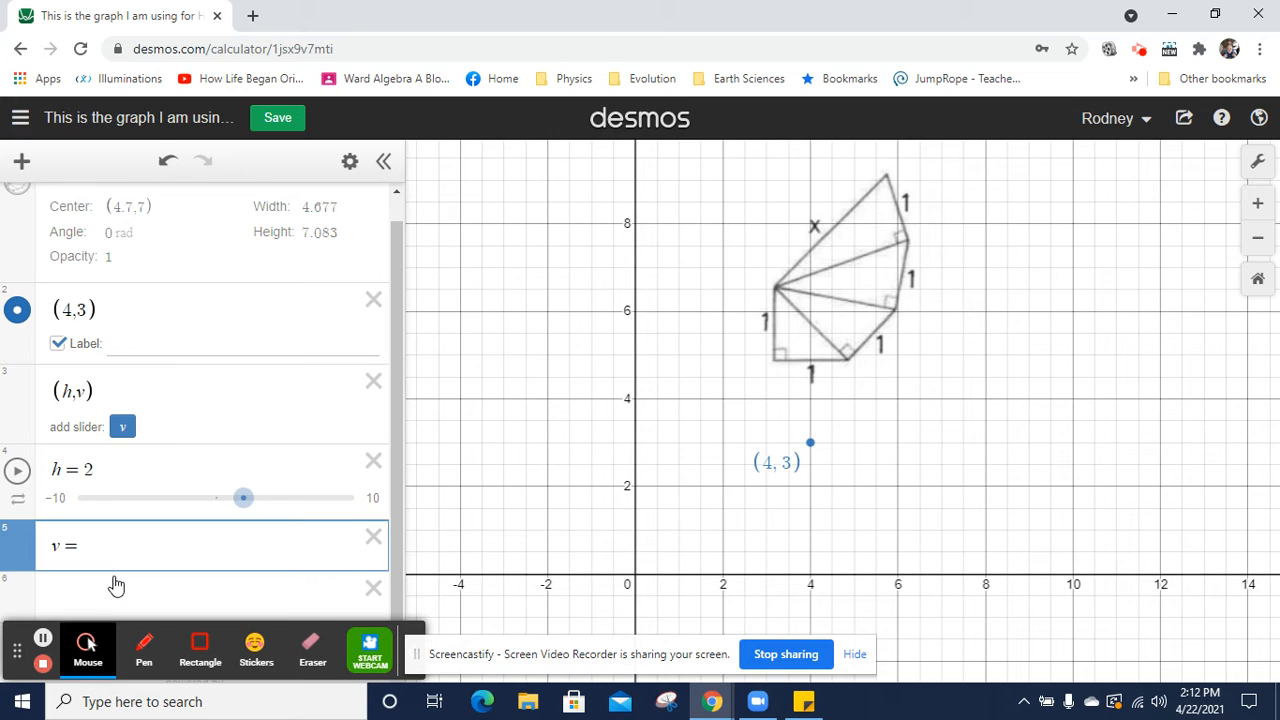
text(5)
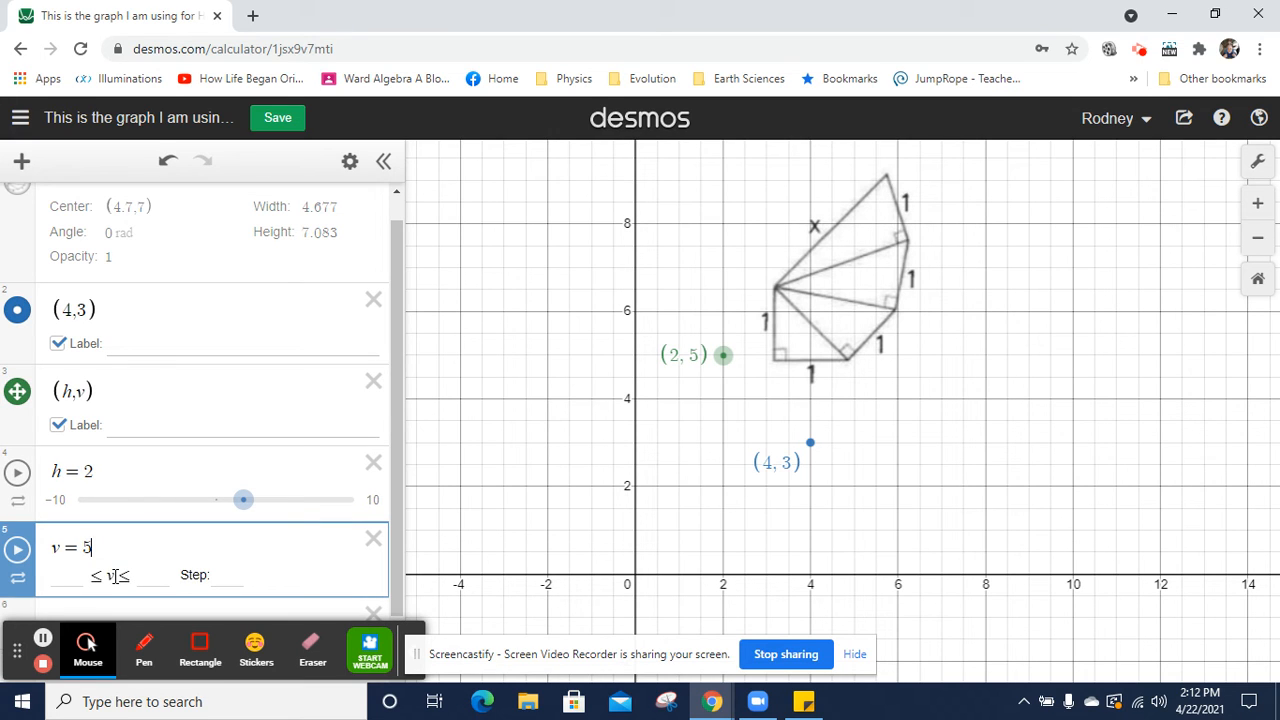
Animate the v and h sliders one at a time, and leave both animations playing together
click(17, 549)
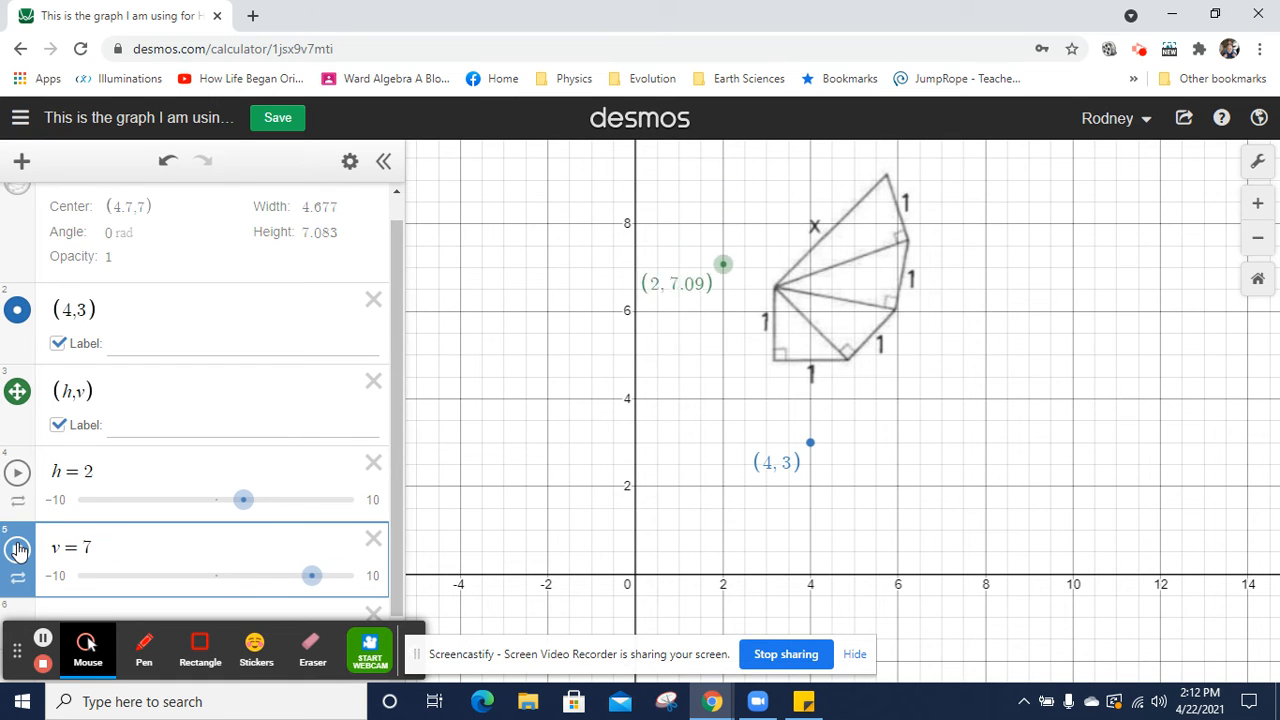
click(17, 549)
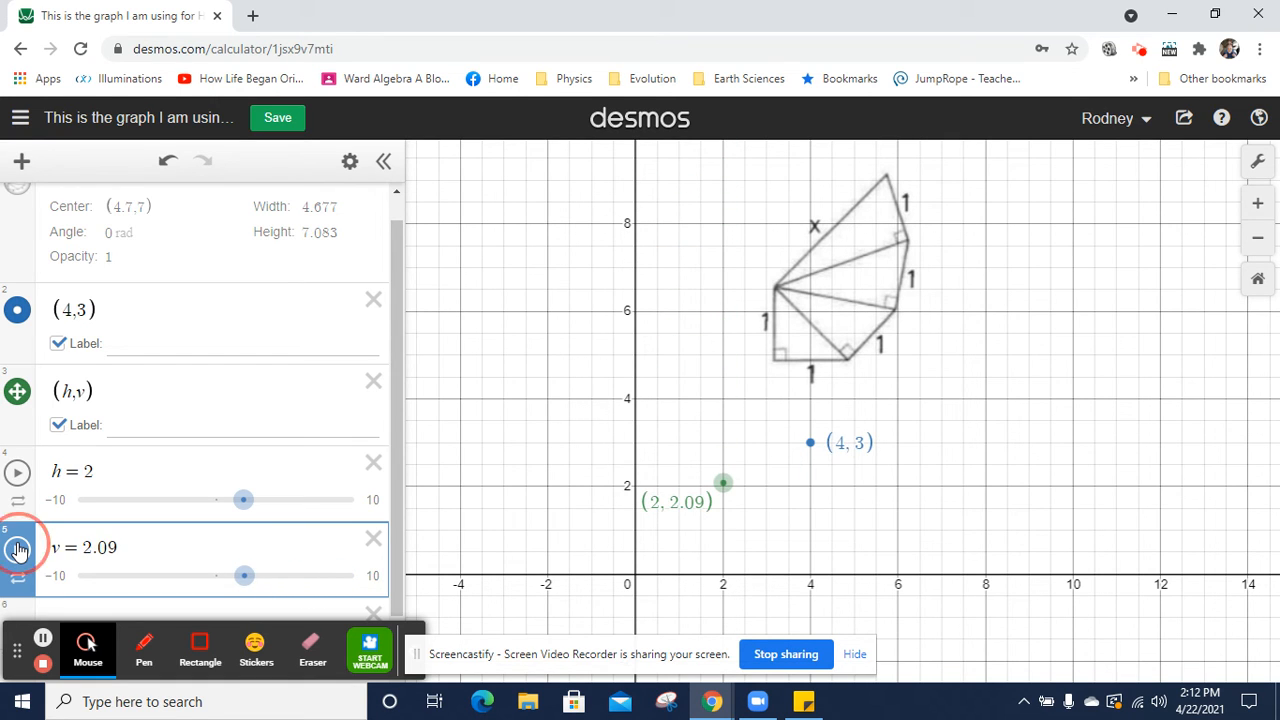
click(15, 473)
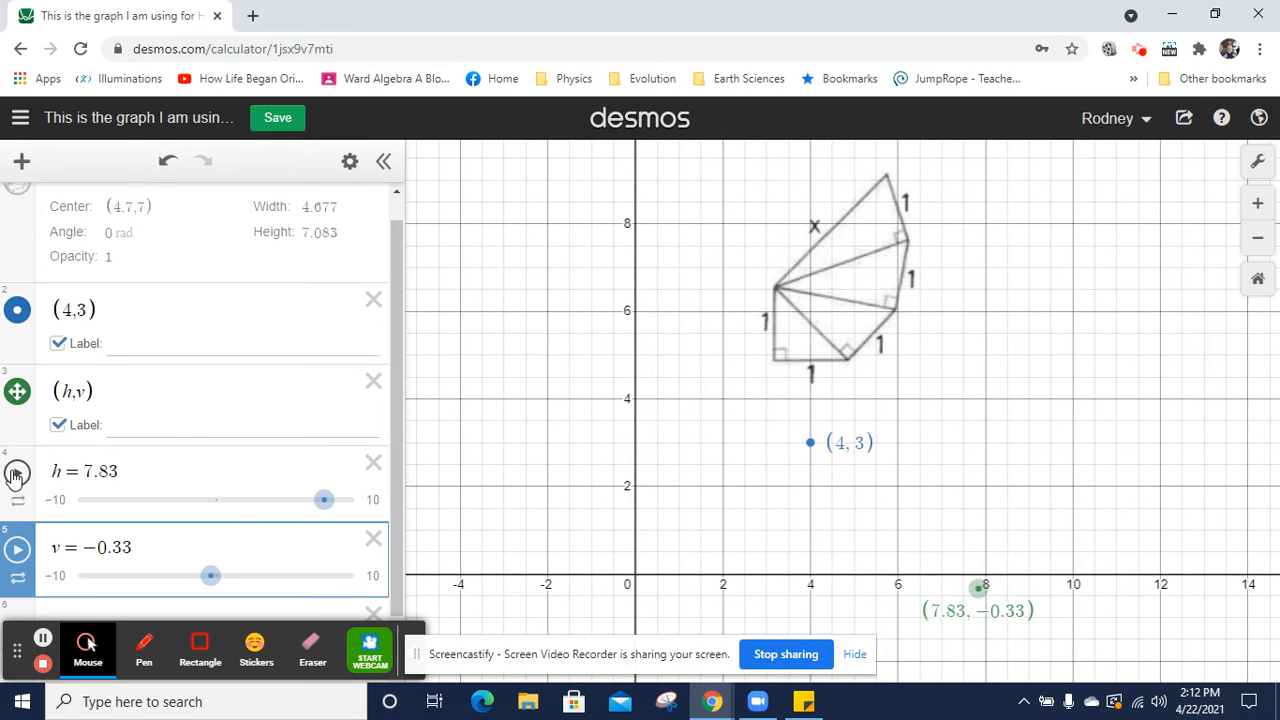
click(17, 550)
click(15, 472)
click(1258, 240)
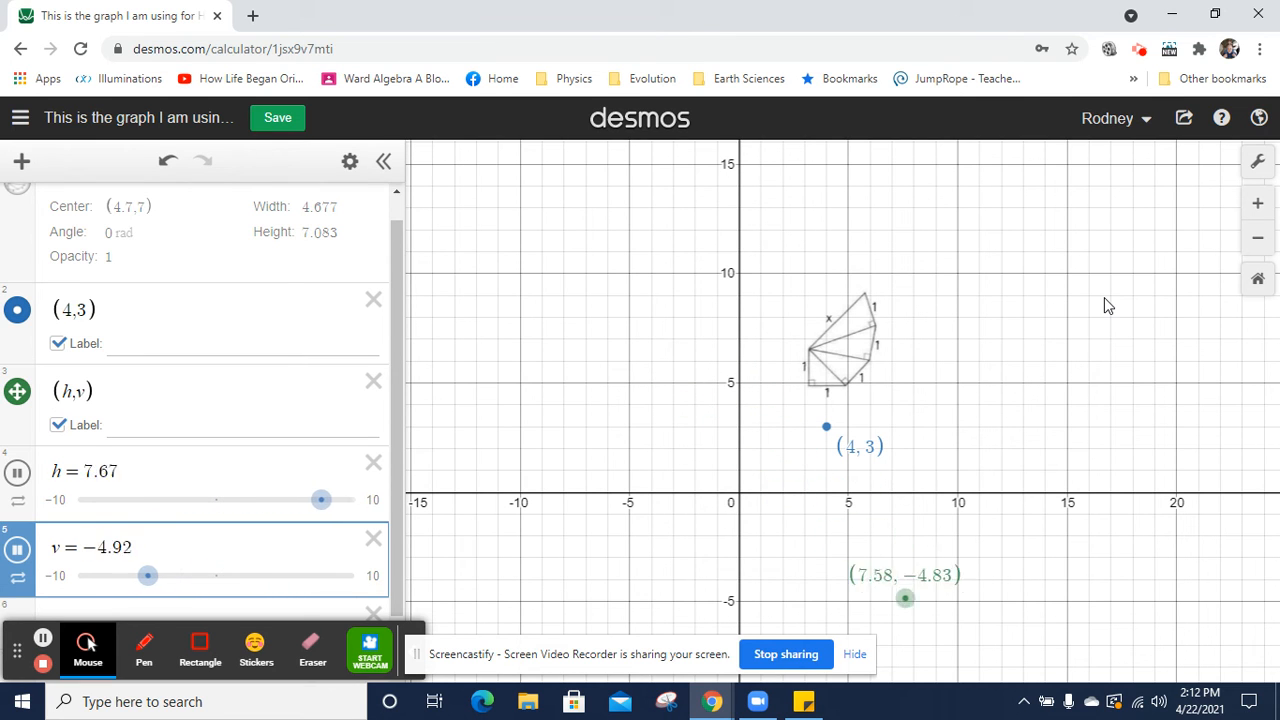
click(1257, 238)
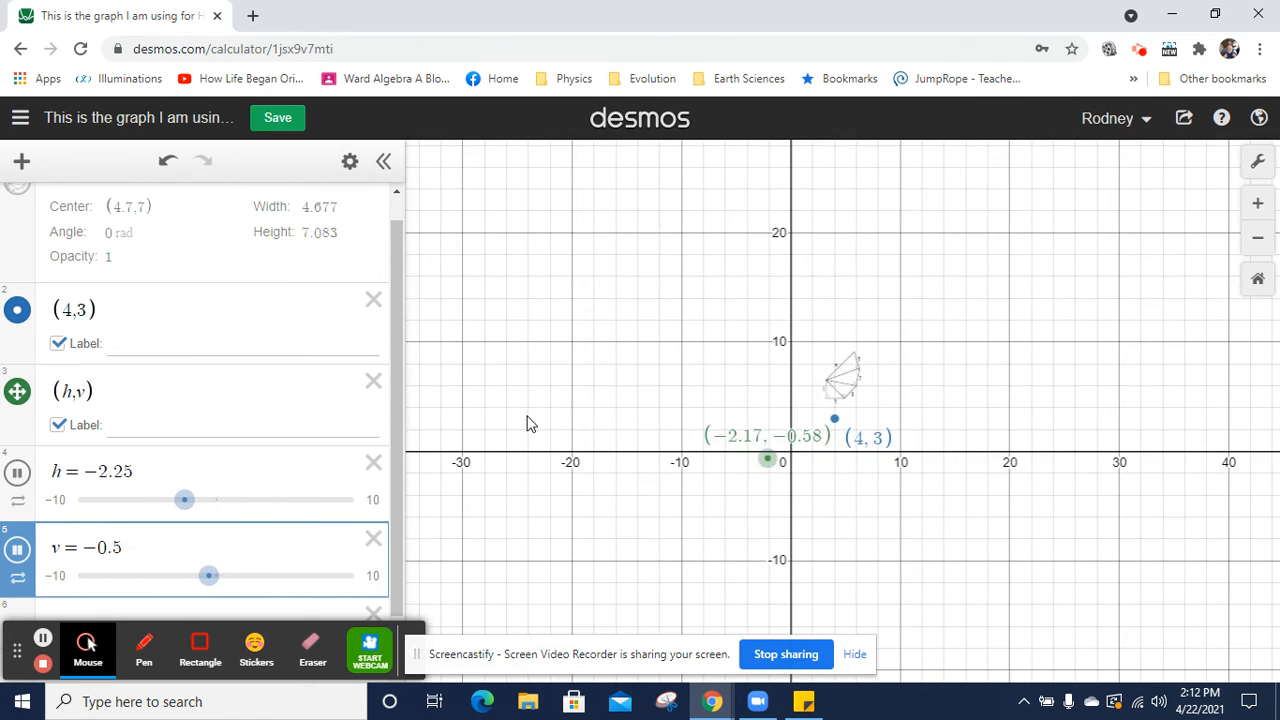
Slow the h slider's animation speed to 0.1x and keep the v slider playing
click(19, 502)
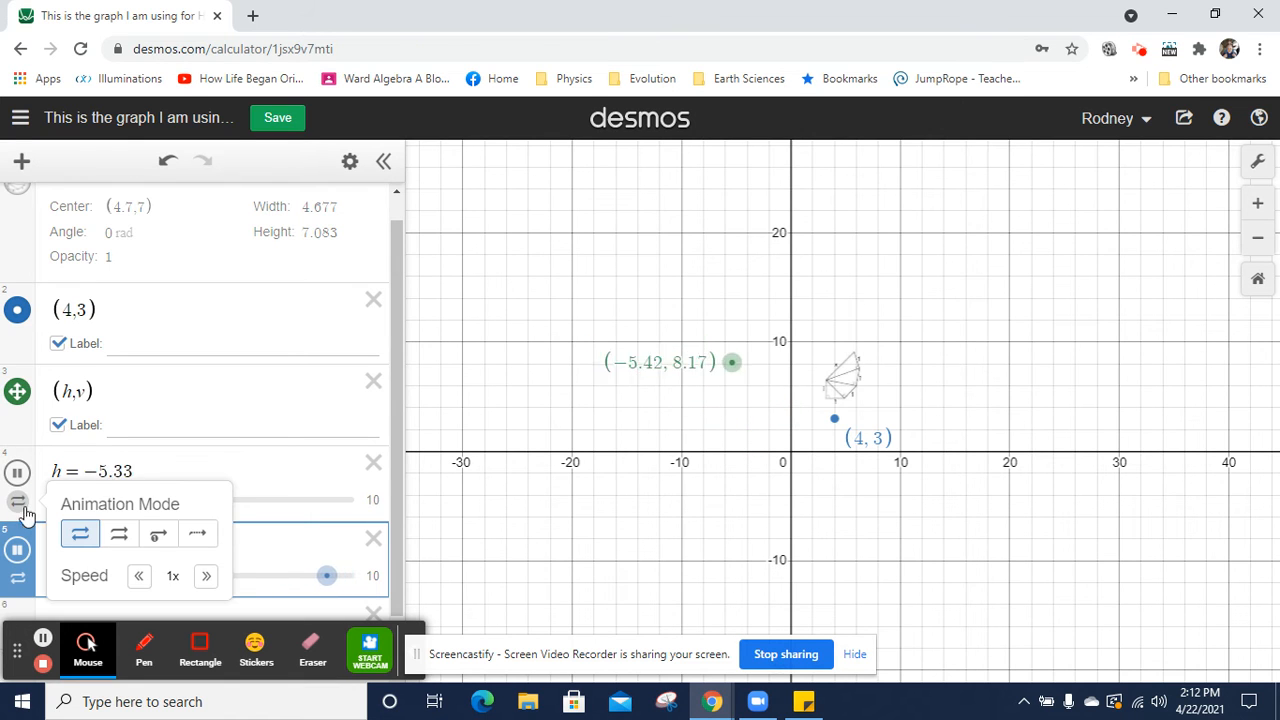
click(138, 576)
click(138, 577)
click(138, 577)
click(138, 577)
click(138, 577)
click(138, 577)
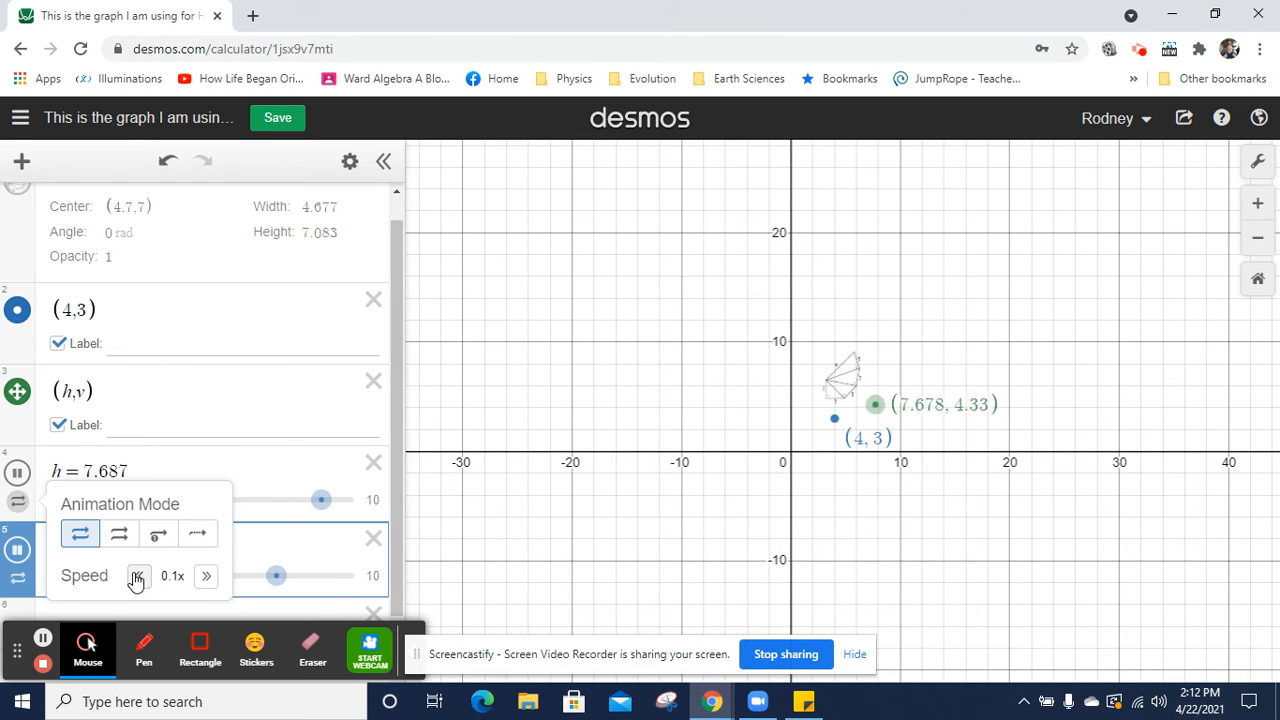
click(15, 551)
click(15, 551)
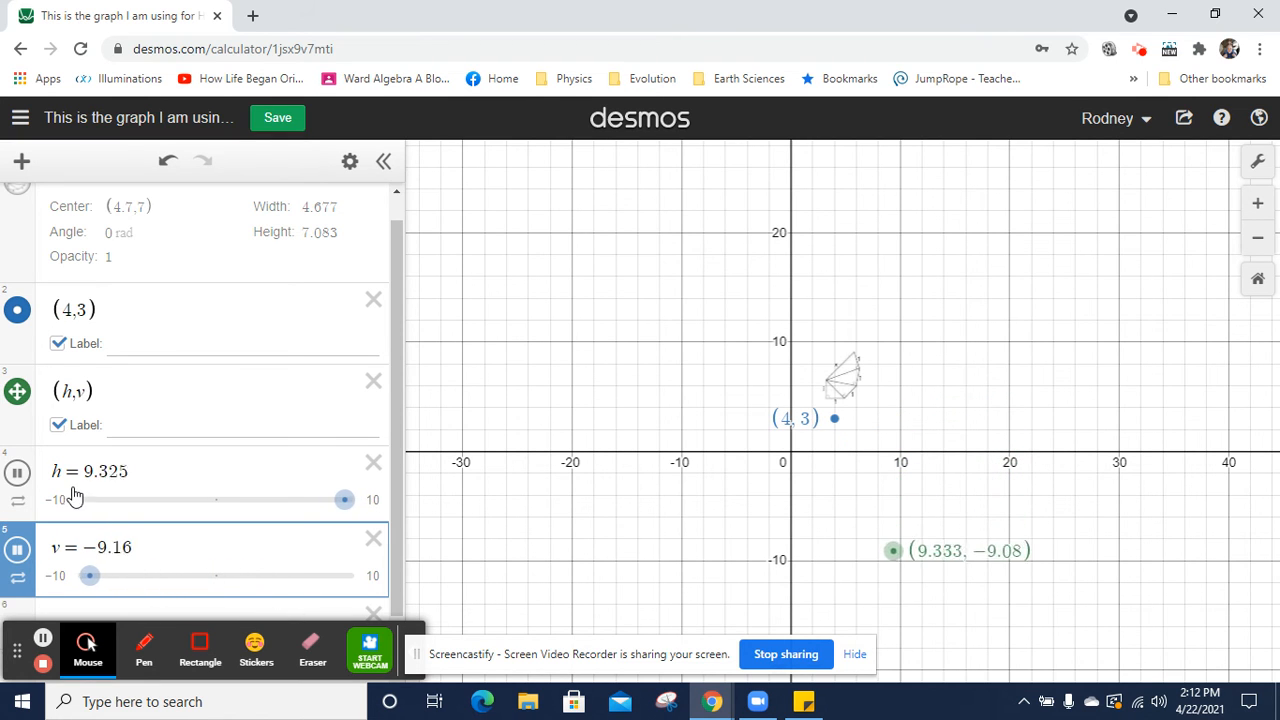
Try the other animation modes on the v slider, ending with Play indefinitely, and stop its animation
click(18, 580)
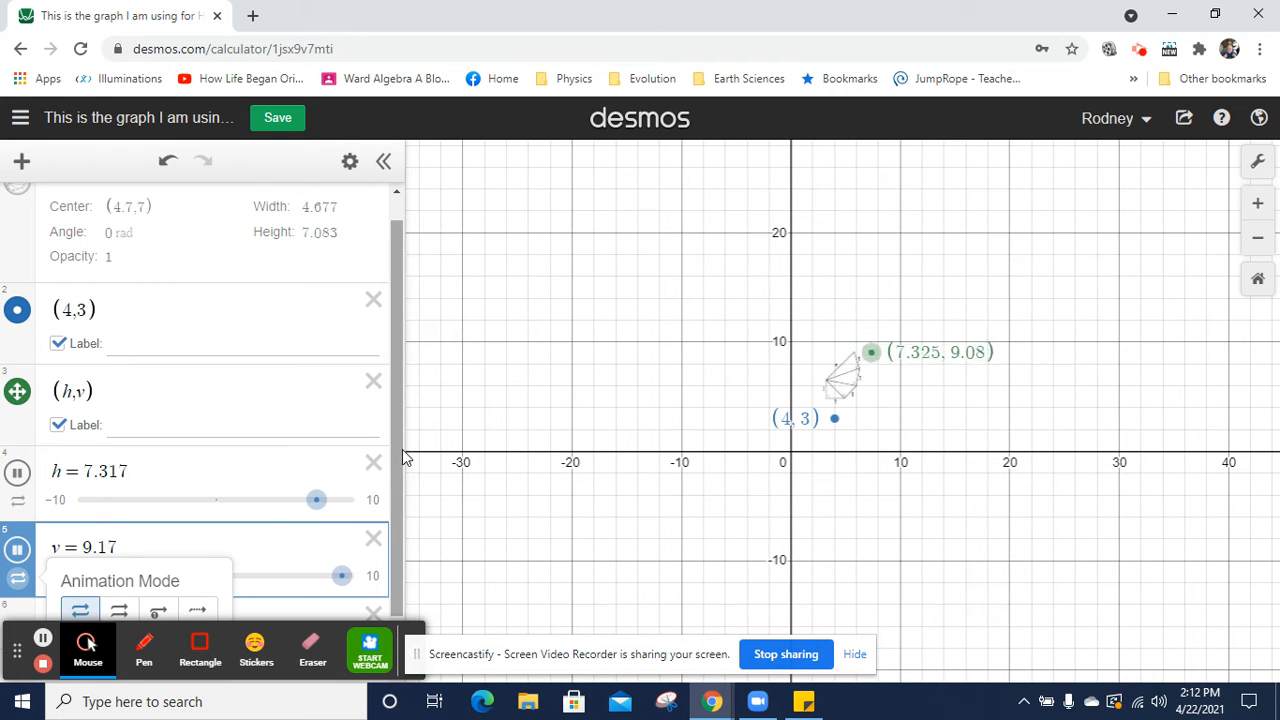
drag(398, 455, 397, 520)
click(18, 514)
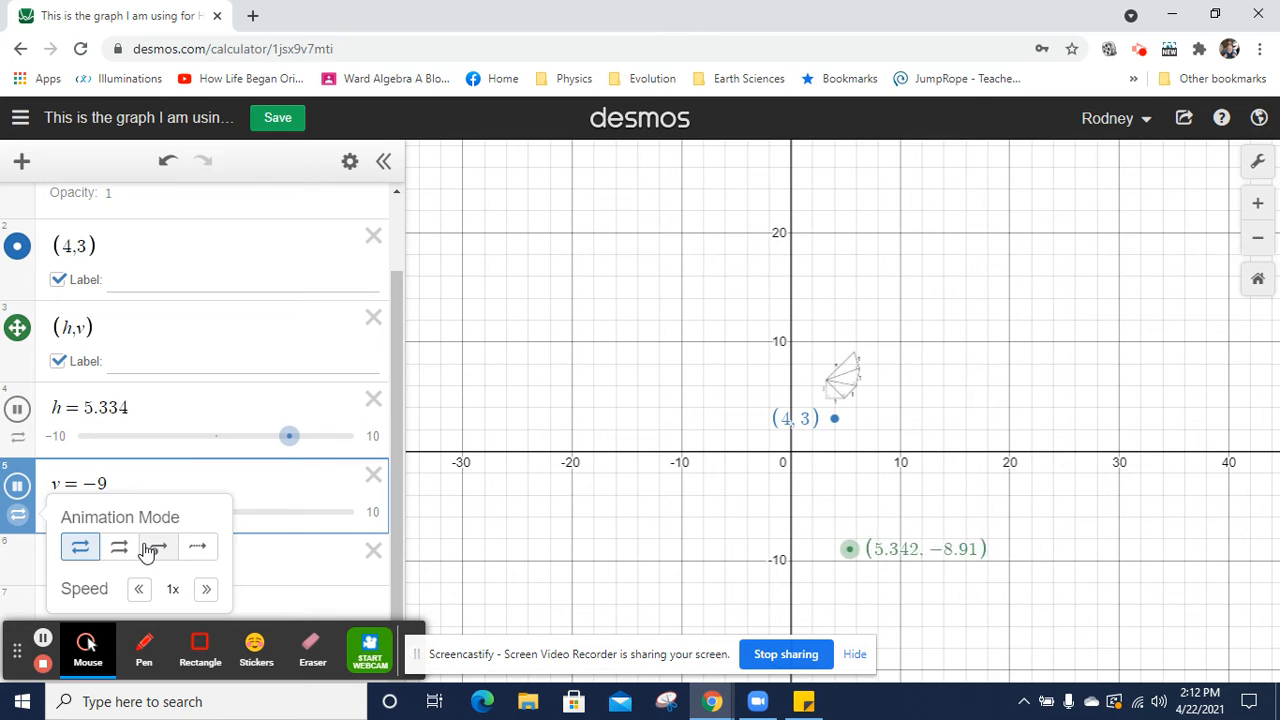
click(157, 548)
click(119, 548)
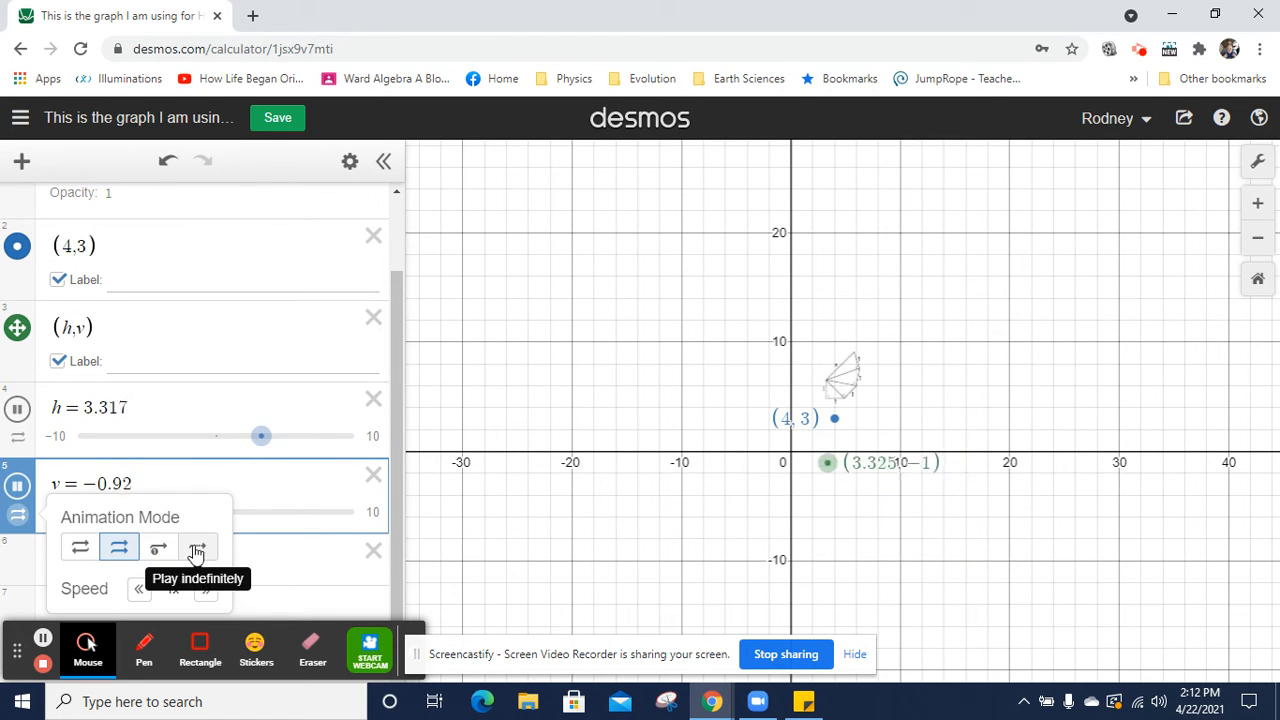
click(160, 551)
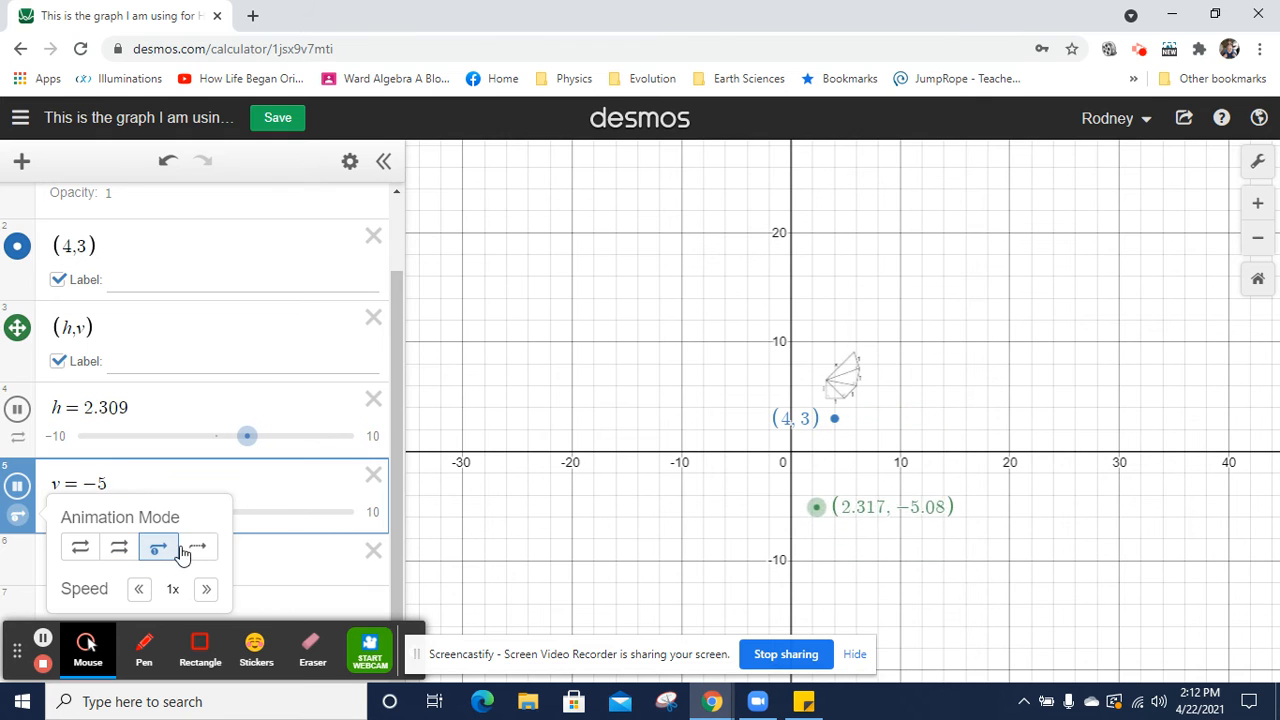
click(196, 548)
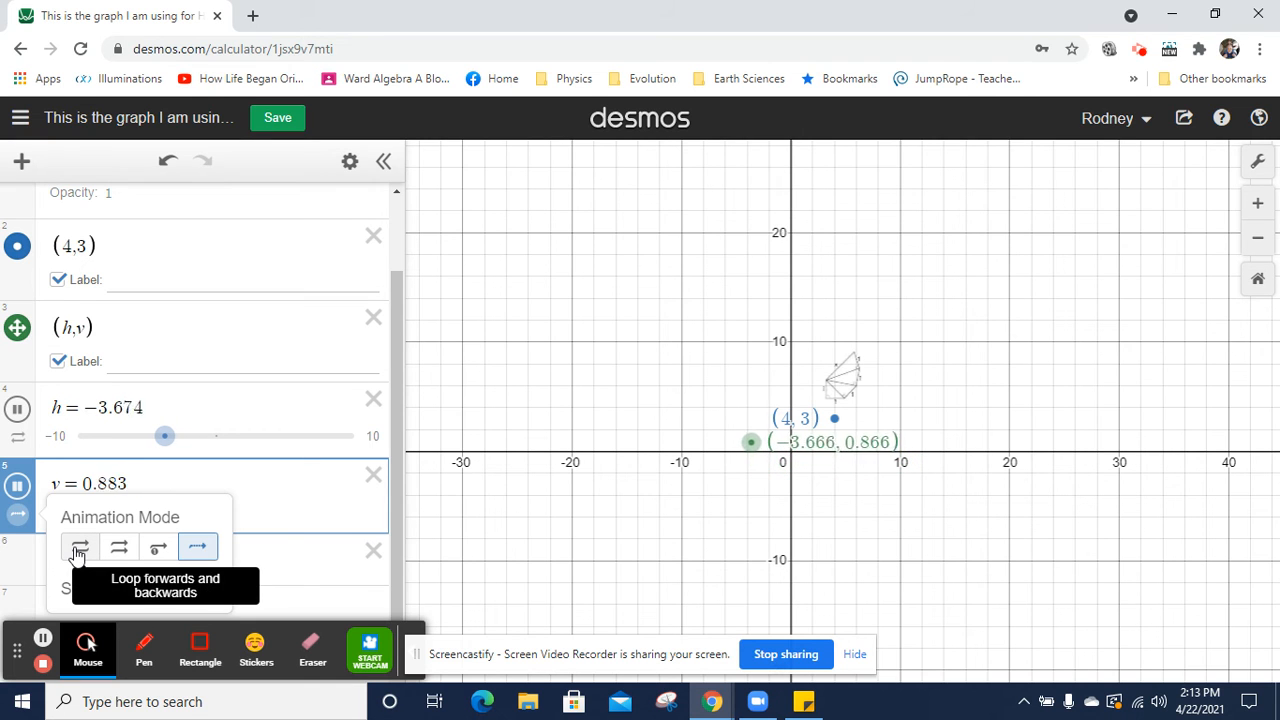
click(303, 510)
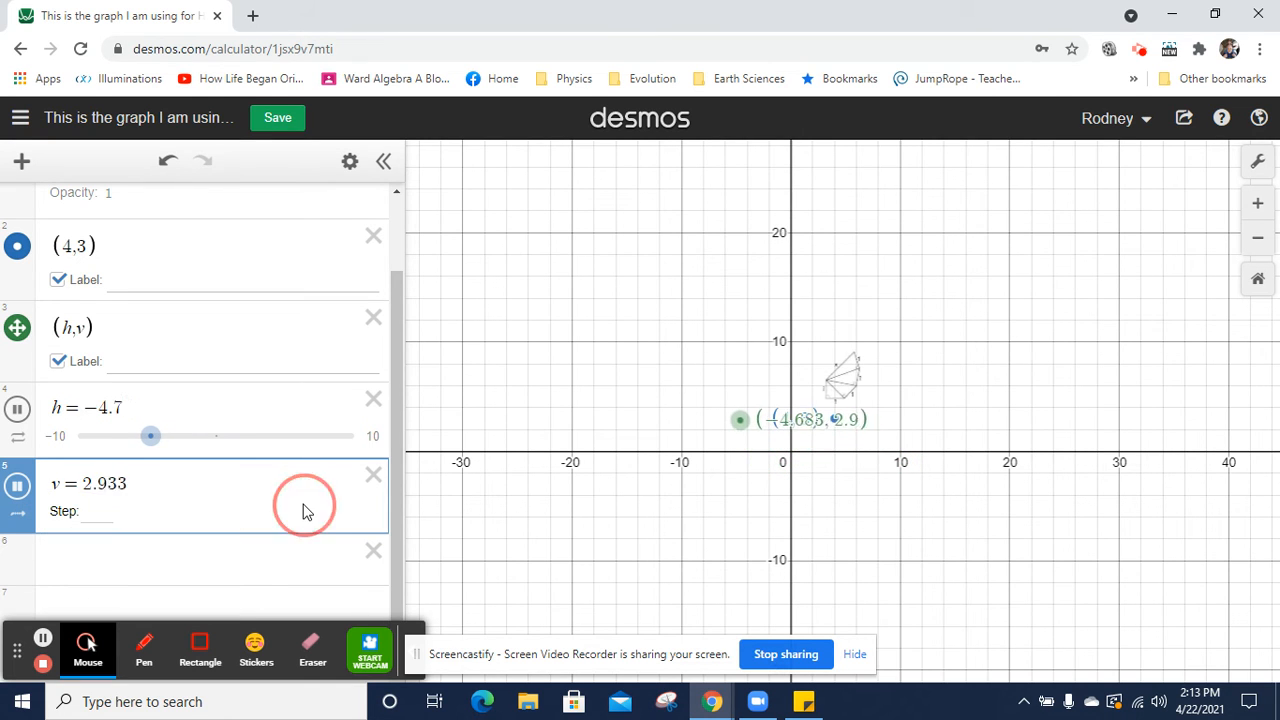
click(85, 511)
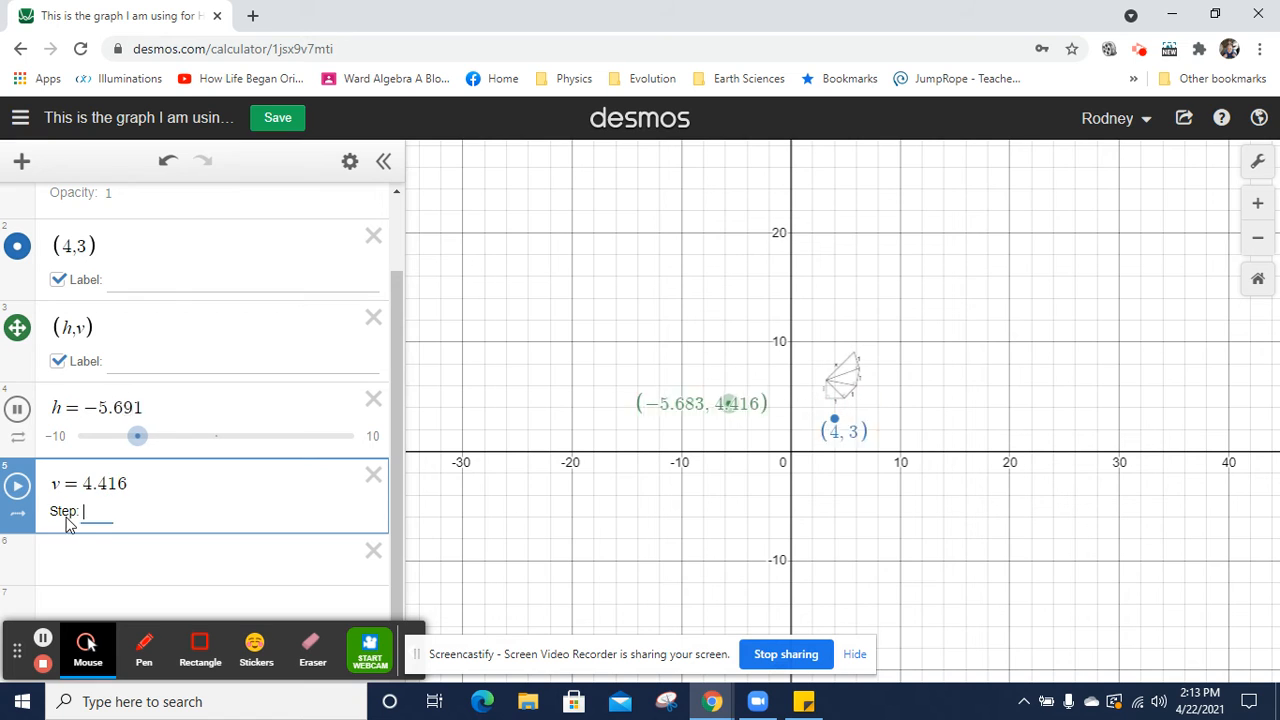
Set the v slider's animation mode to Loop forwards and backwards
click(19, 518)
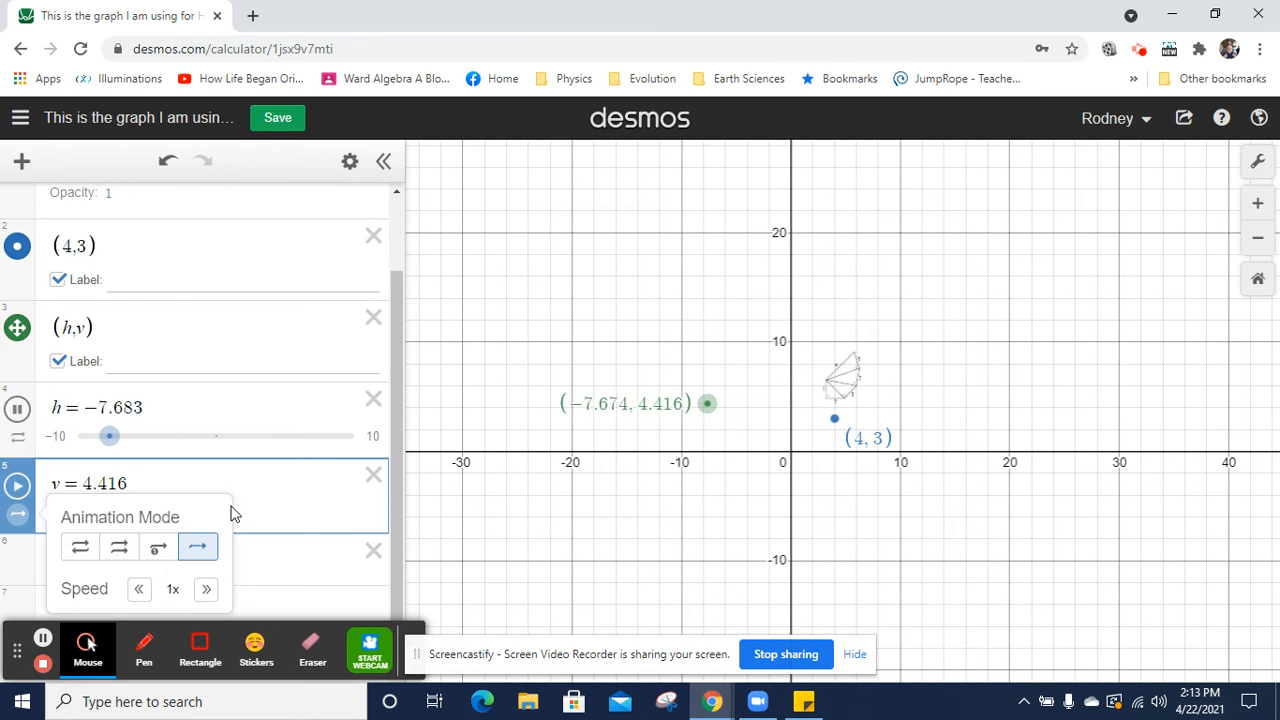
click(18, 516)
click(18, 516)
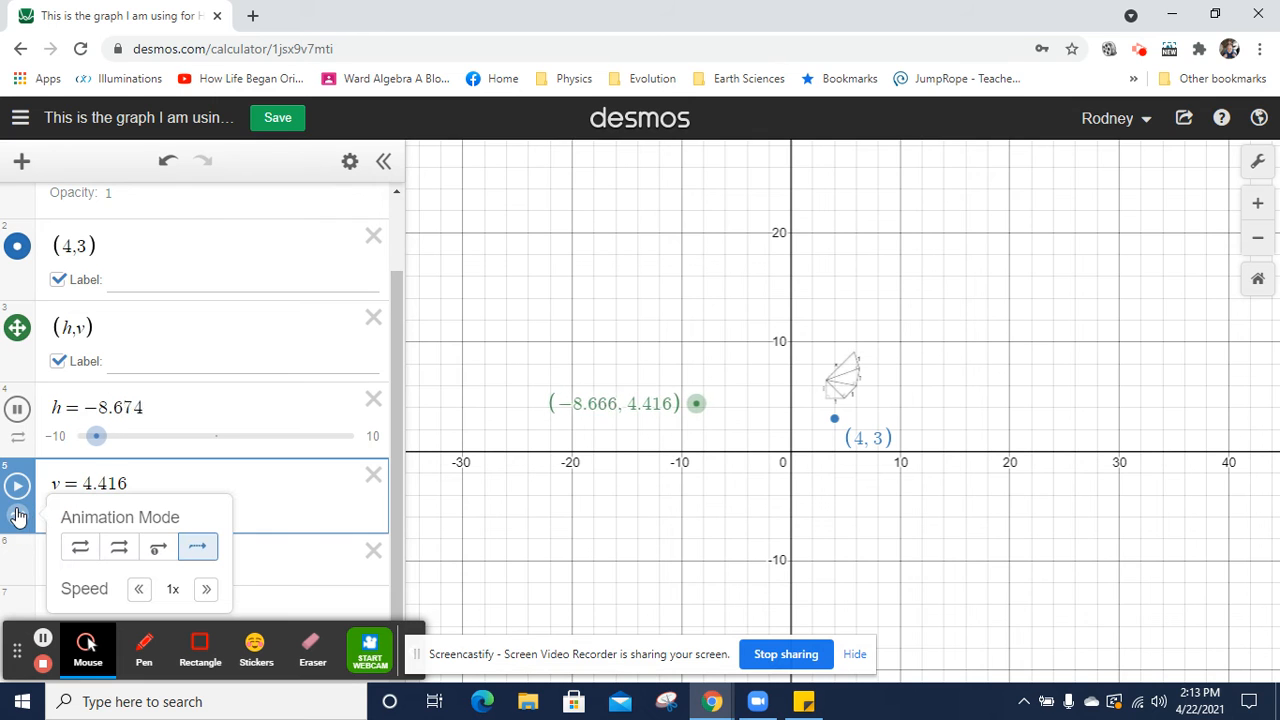
click(79, 549)
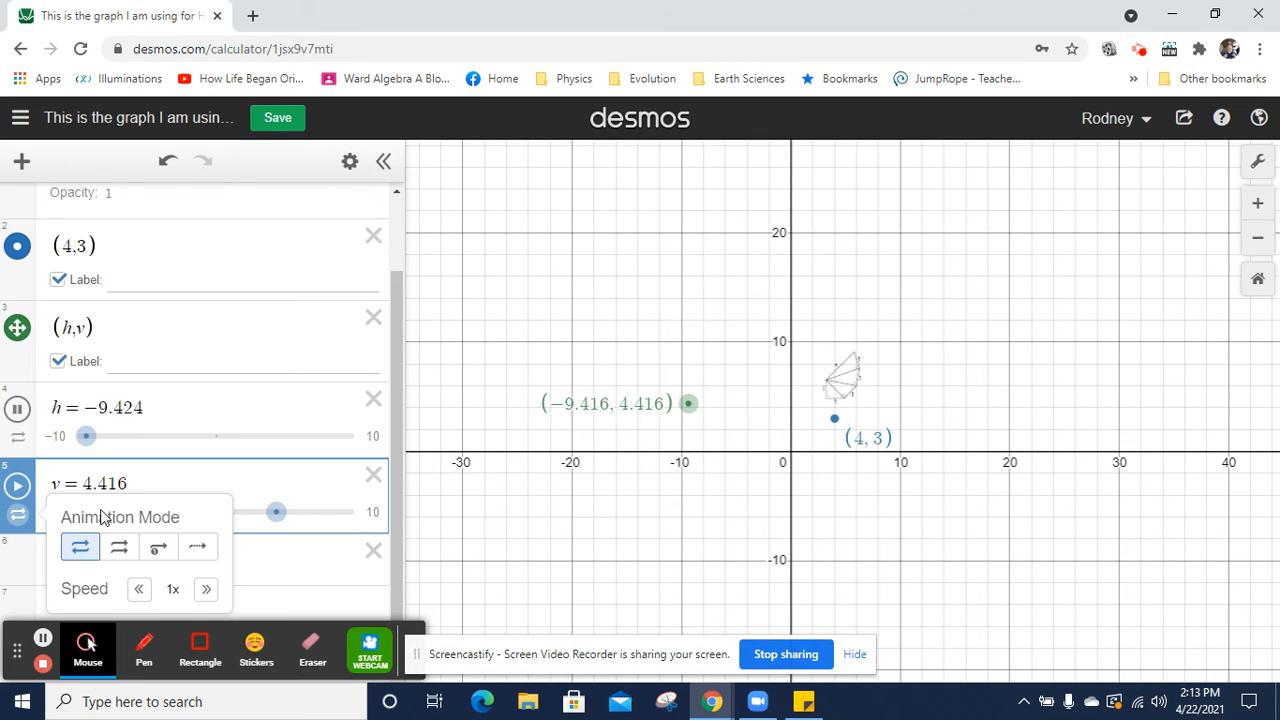
Limit the v slider to the range −5 to 5, play it, and stop both slider animations
click(373, 514)
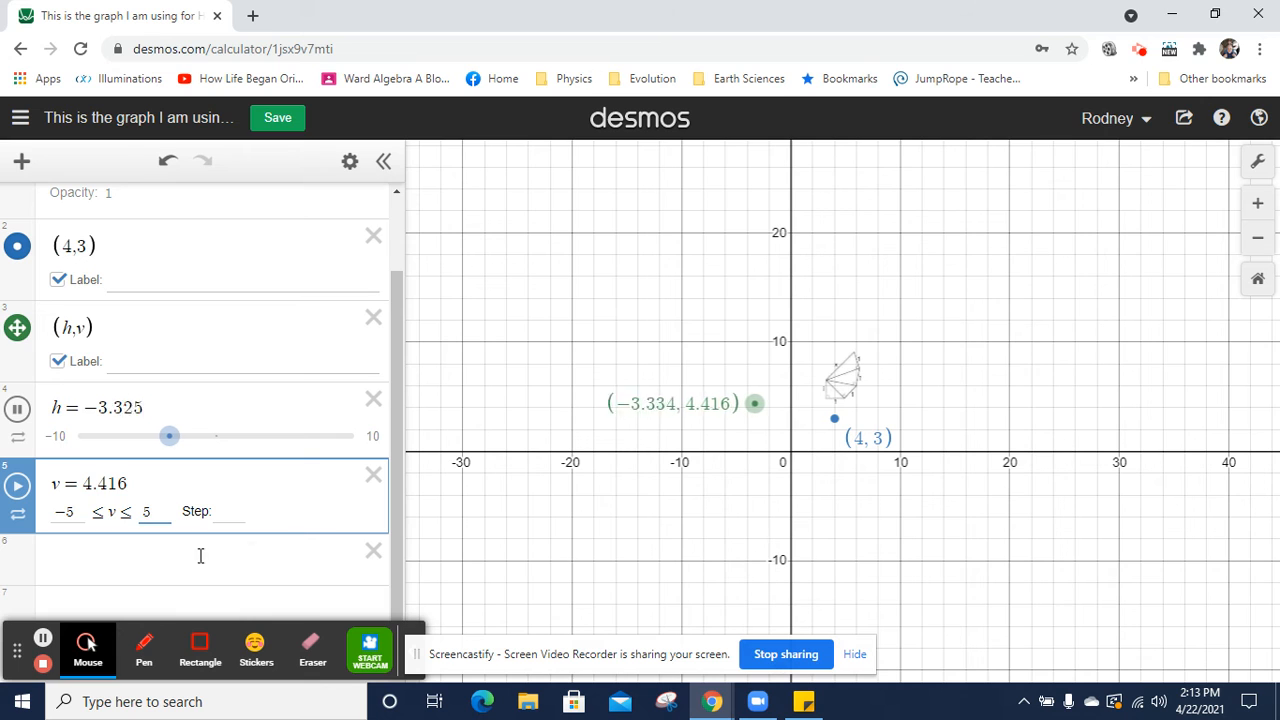
click(20, 487)
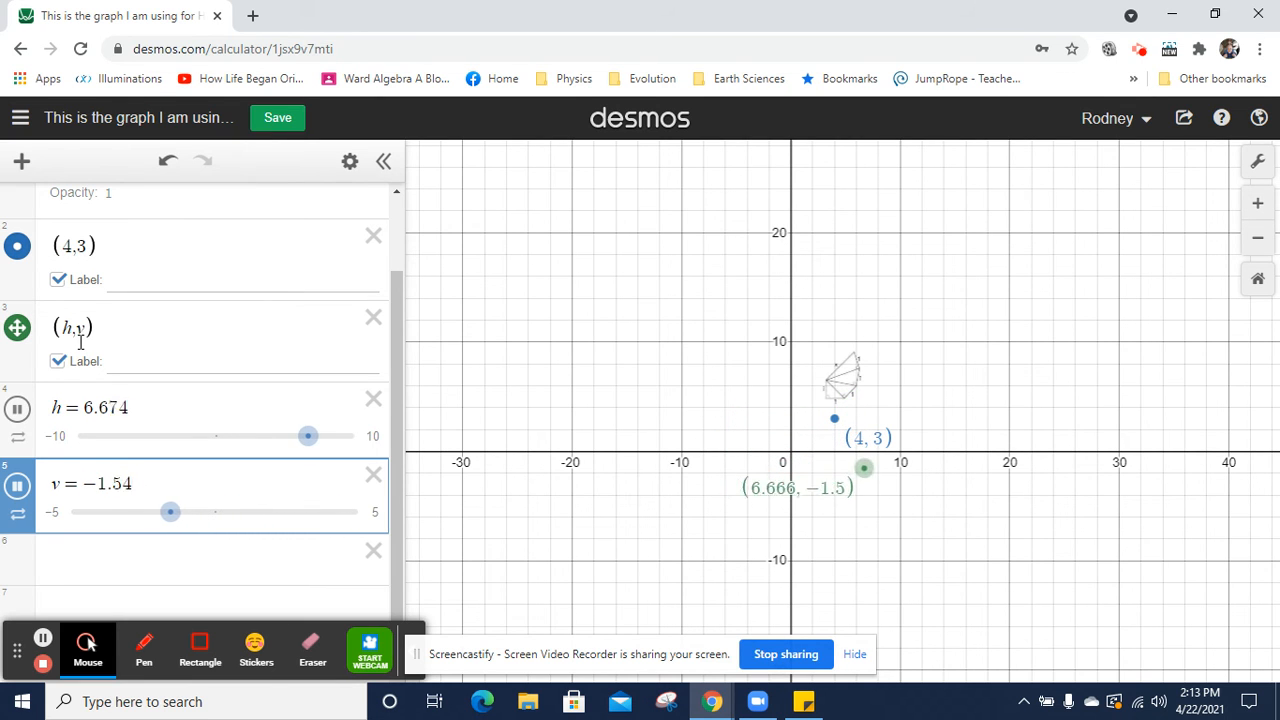
click(17, 407)
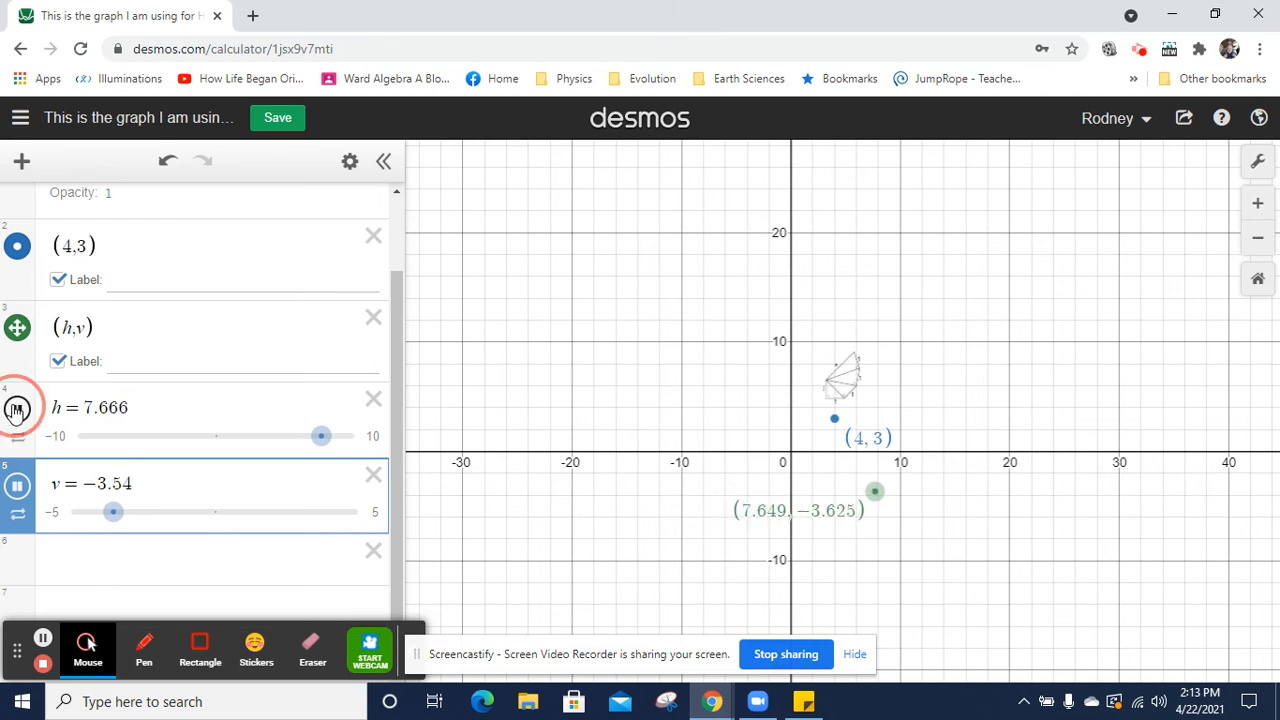
click(18, 485)
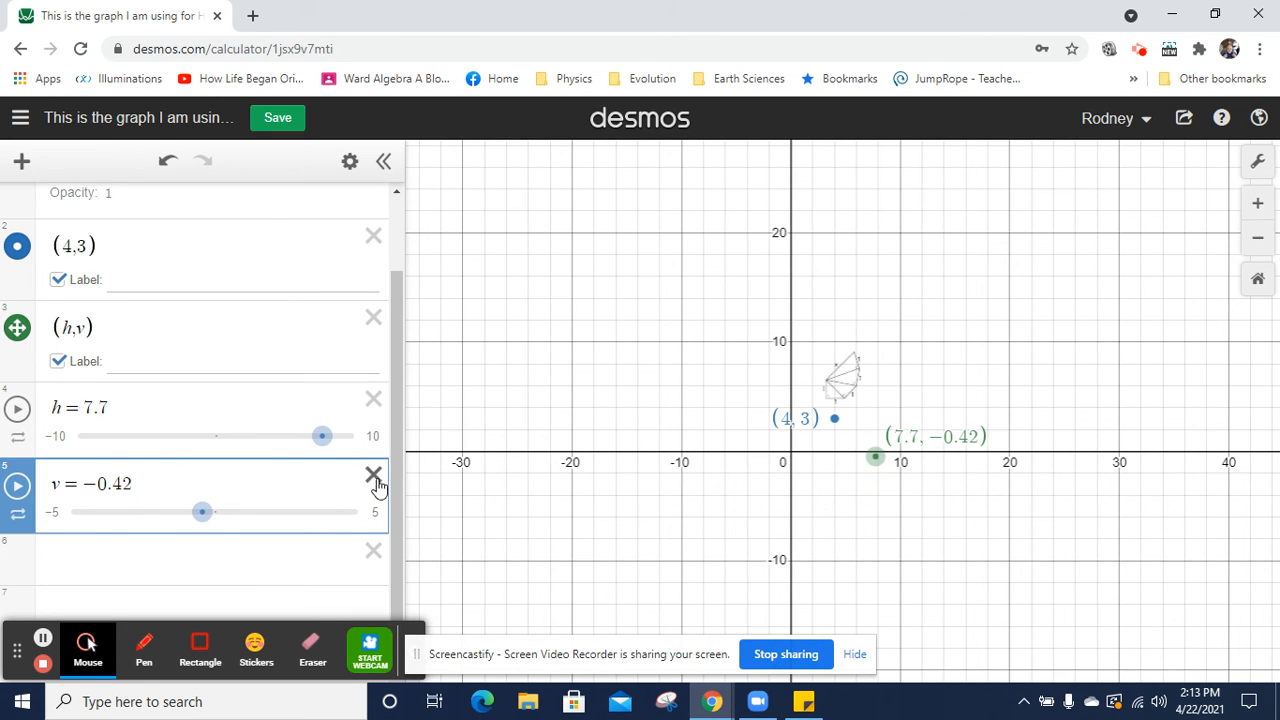
Add the point (4 + h,3 + v) in a new expression below (4,3) and show its coordinate label
click(165, 256)
key(Return)
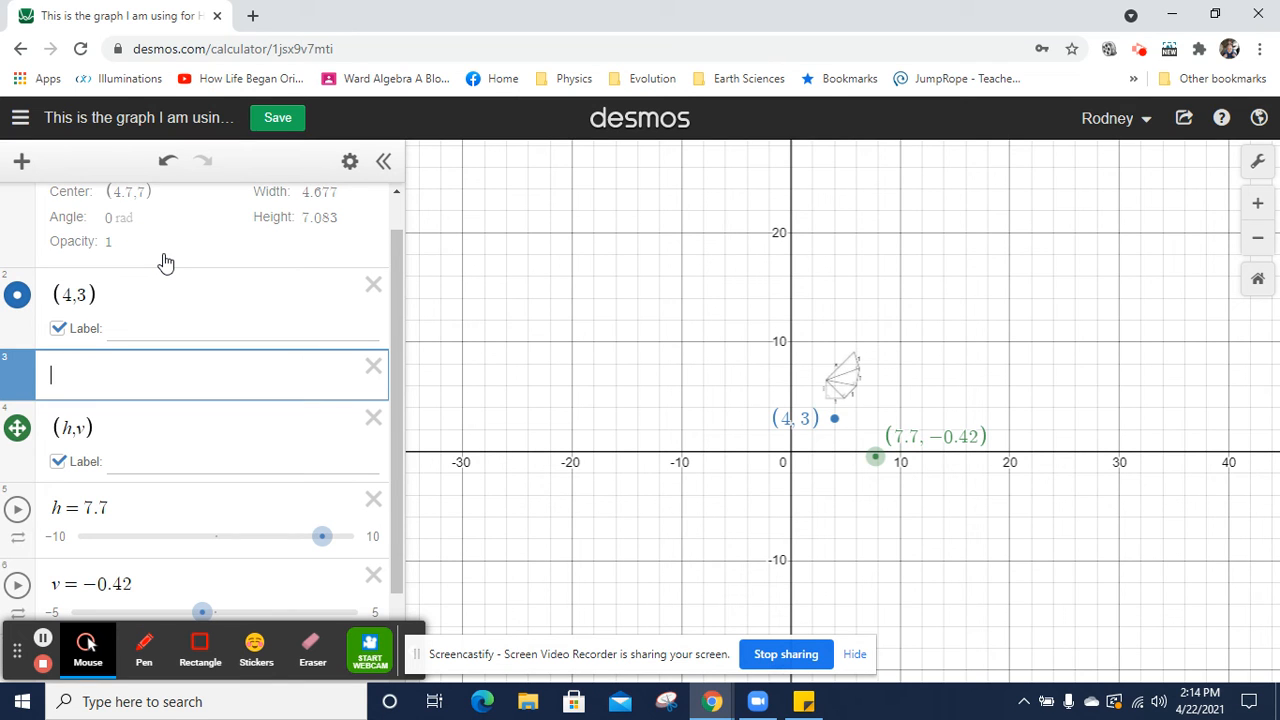
text(()
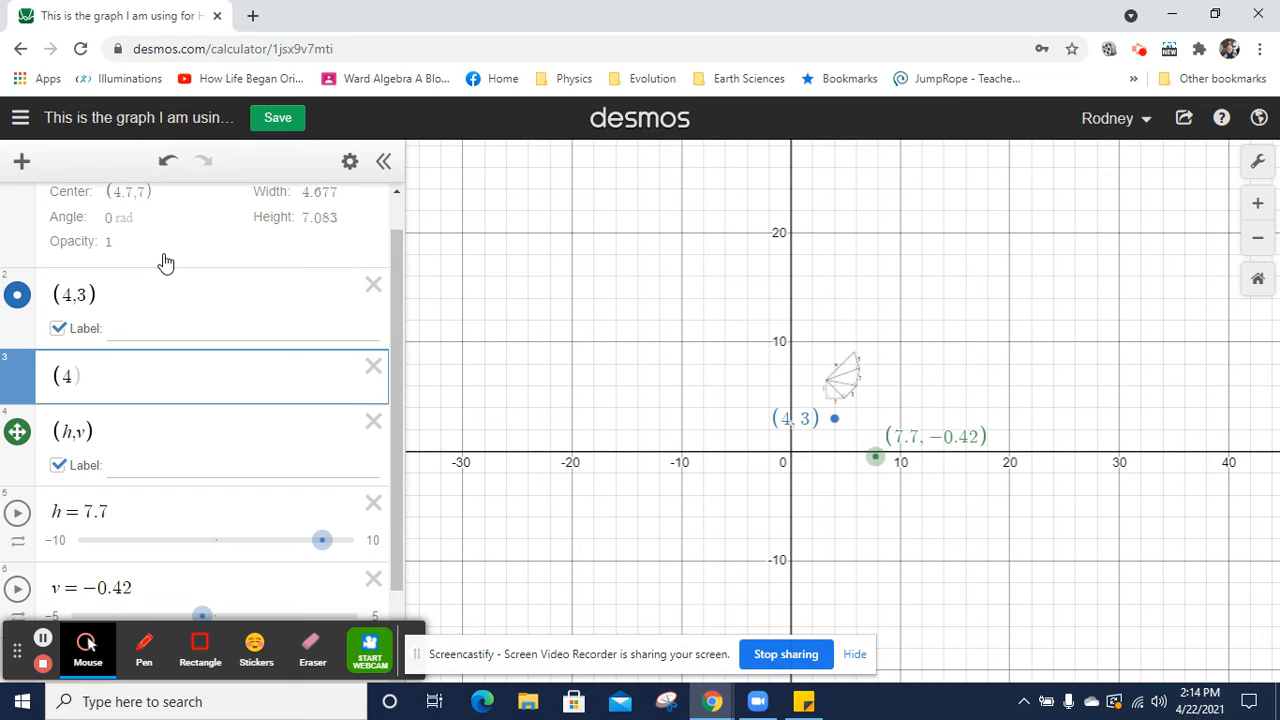
text(4 + h)
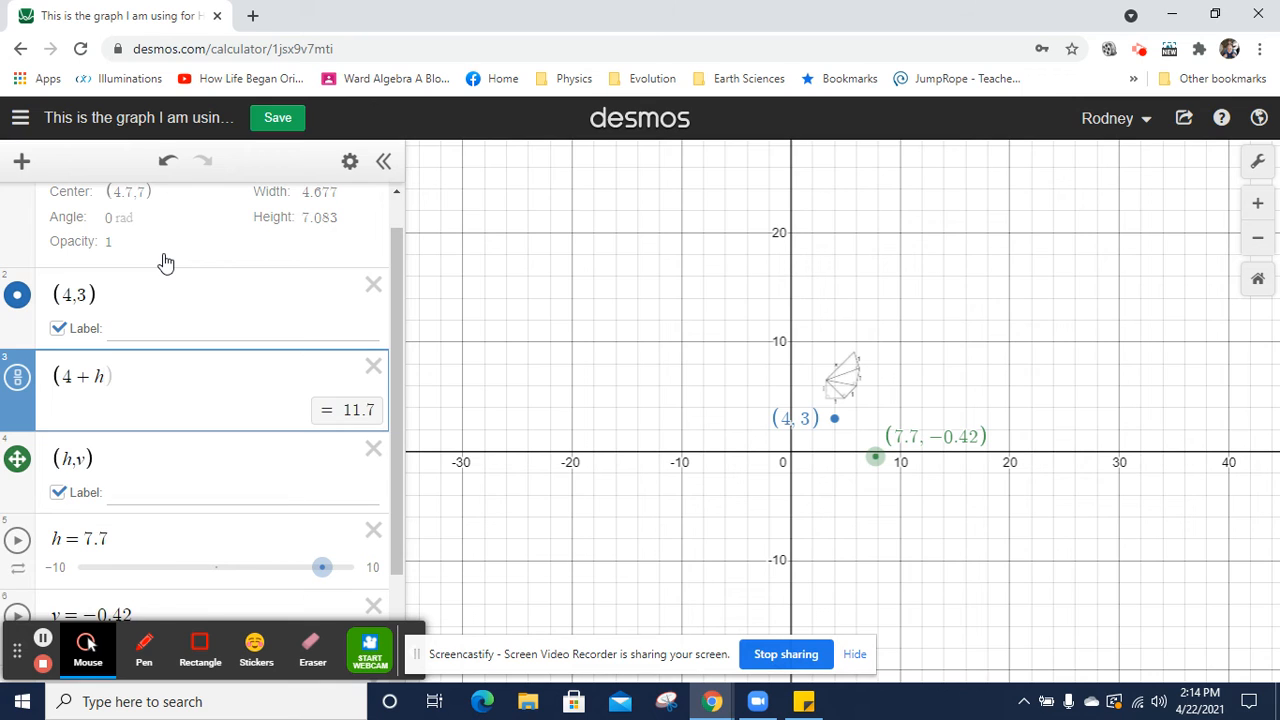
text(,3 )
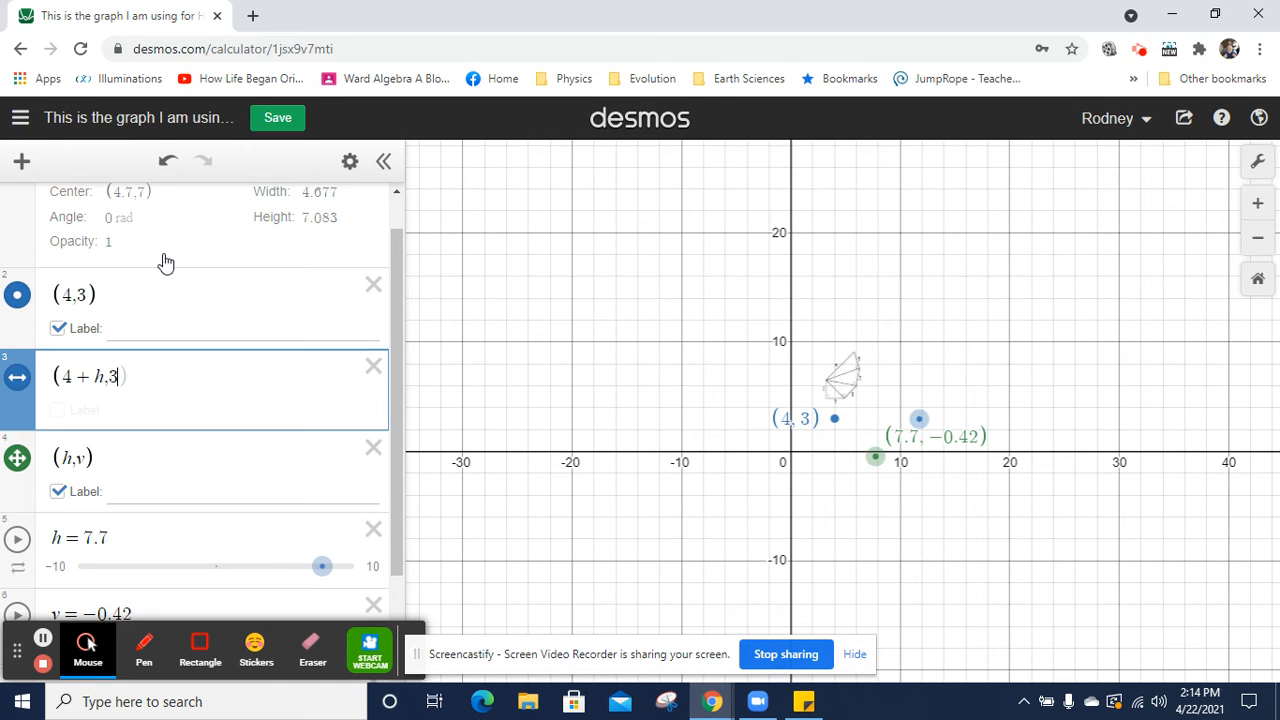
text(+ )
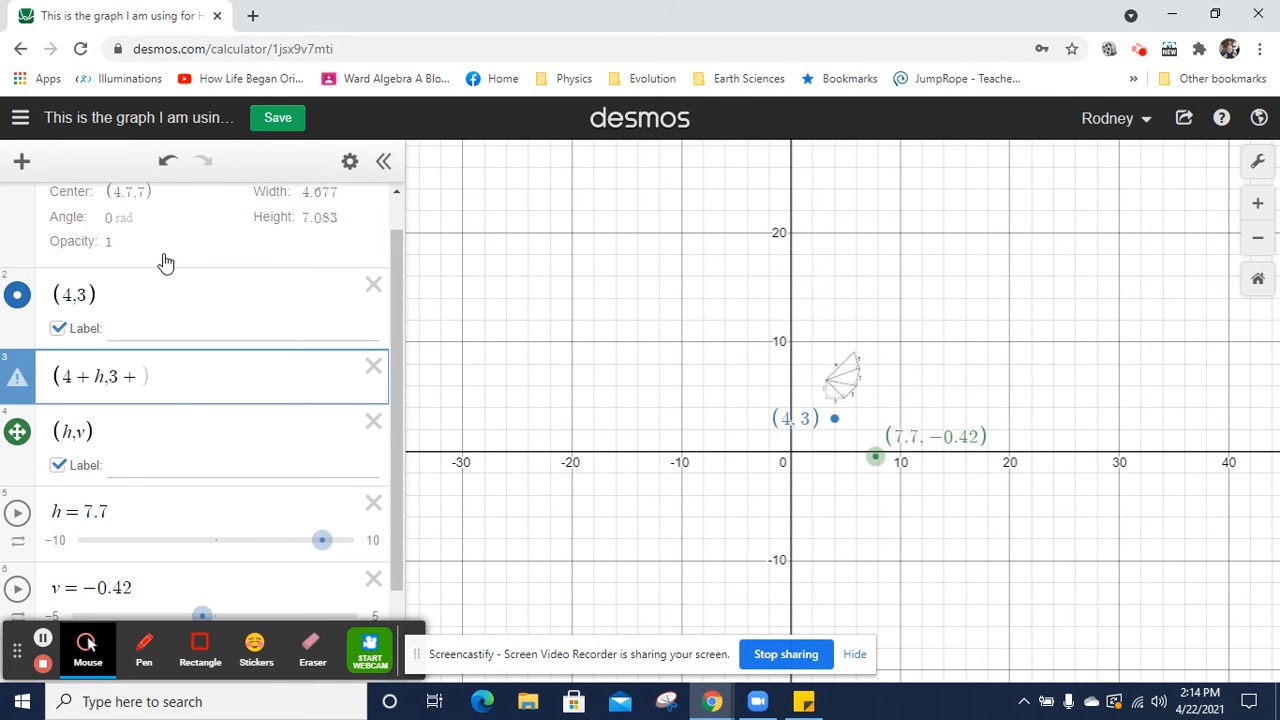
text(v)
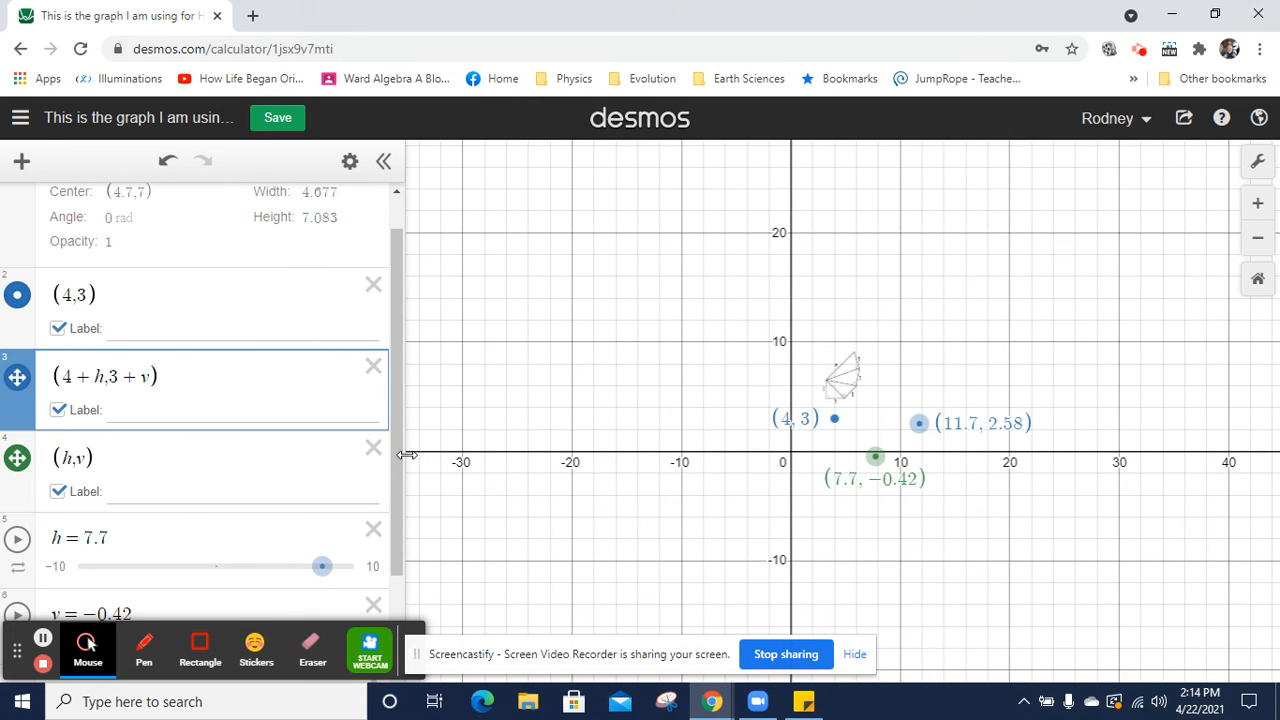
Play the h slider with its speed raised to 0.5x, and switch to animating v instead
drag(399, 460, 400, 537)
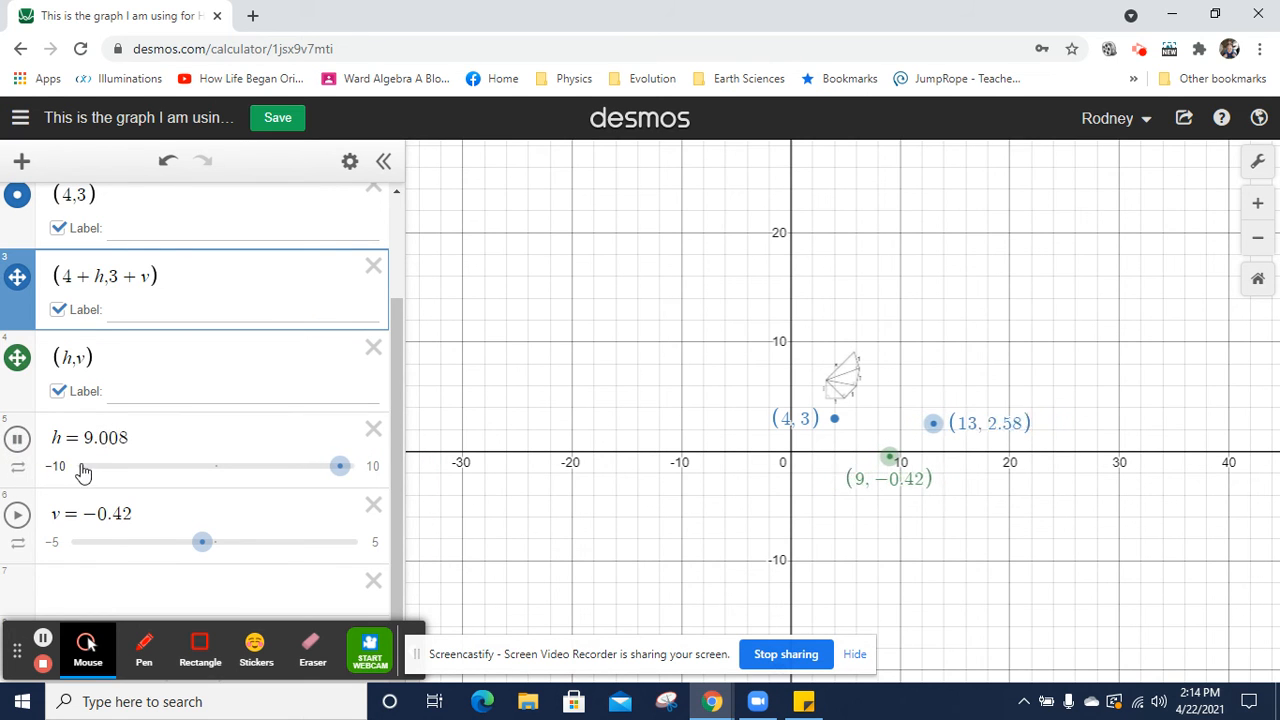
click(19, 468)
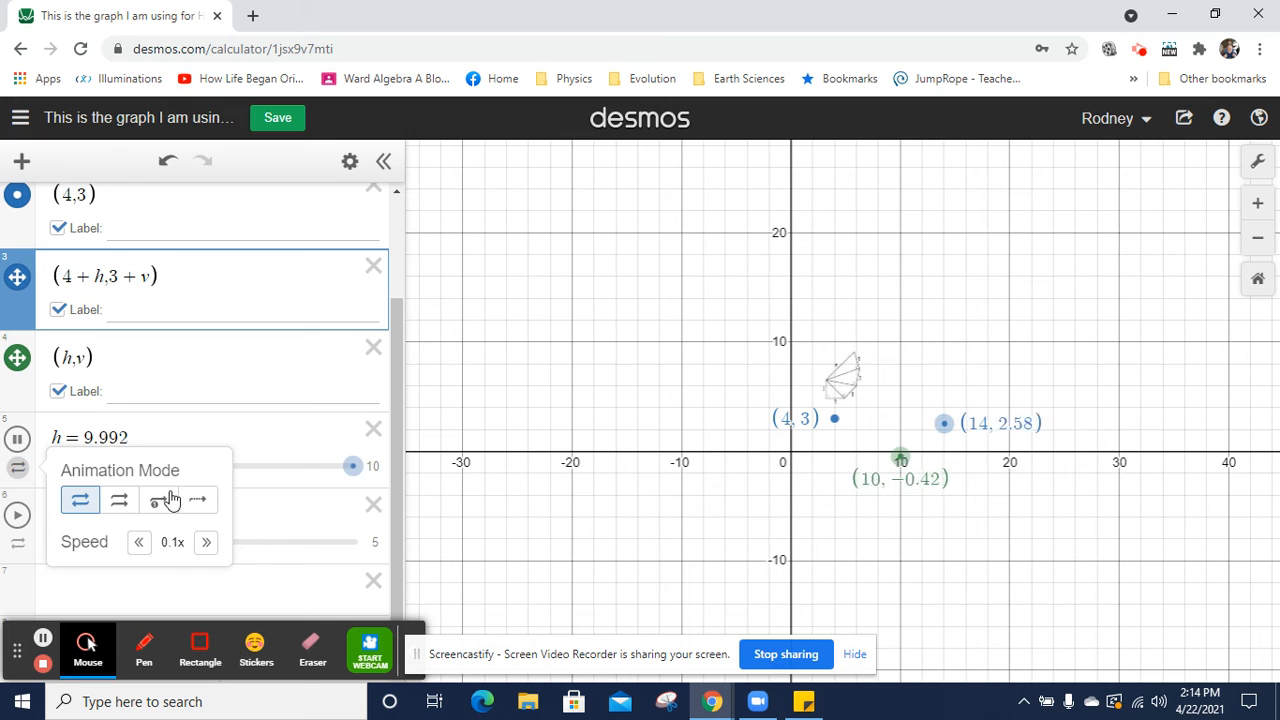
click(203, 543)
click(203, 543)
click(203, 543)
click(203, 543)
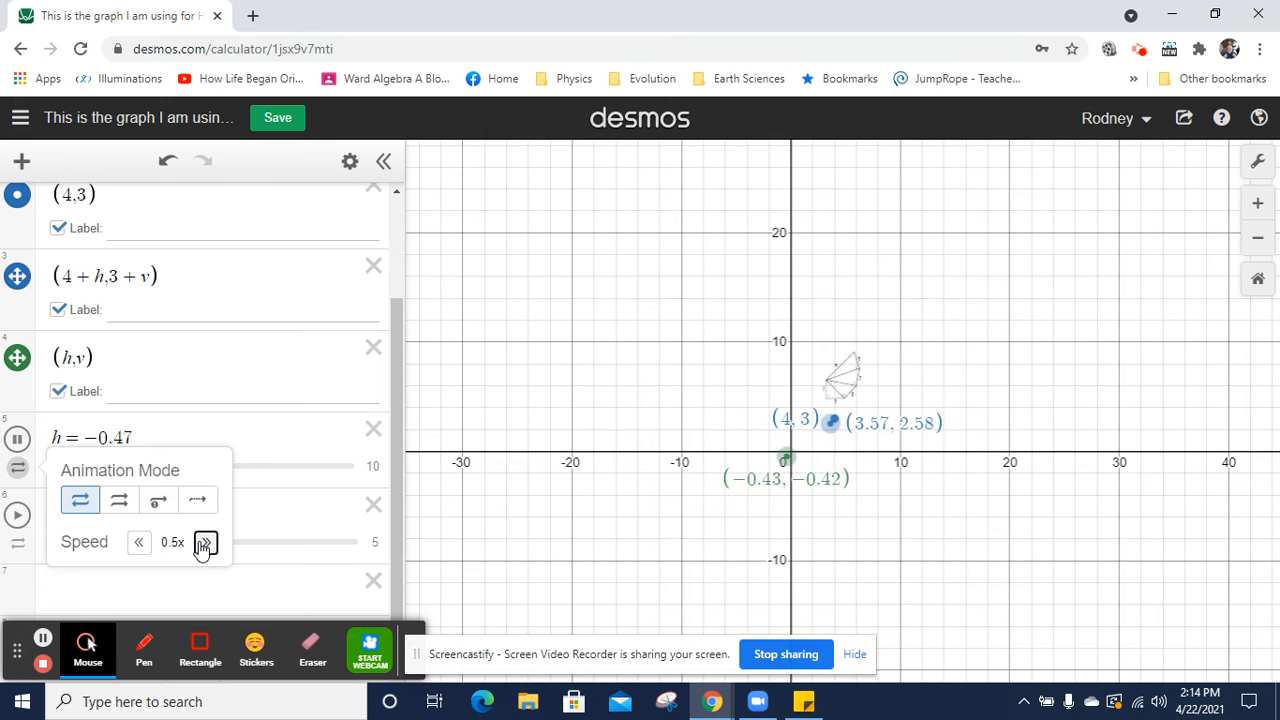
click(17, 438)
click(17, 516)
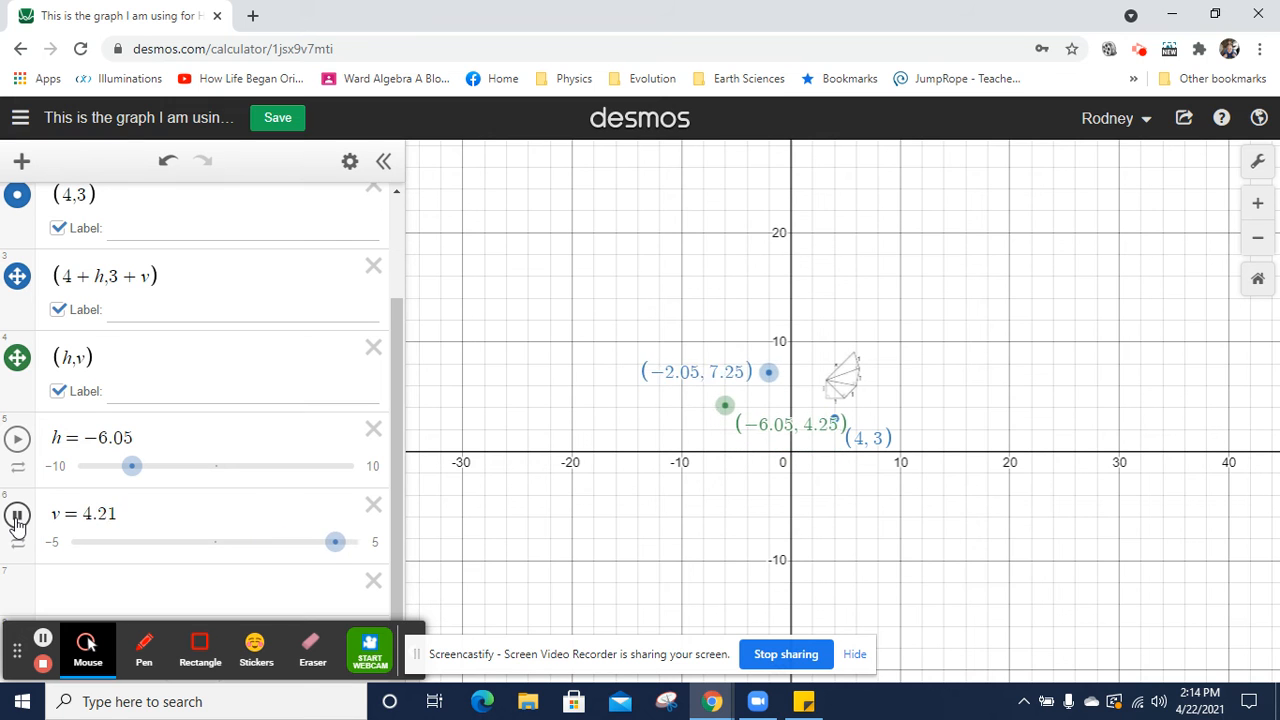
Play the h slider alongside v and set the 29.3 4.JPG image's center to (4.7 − h, 7/v)
click(17, 438)
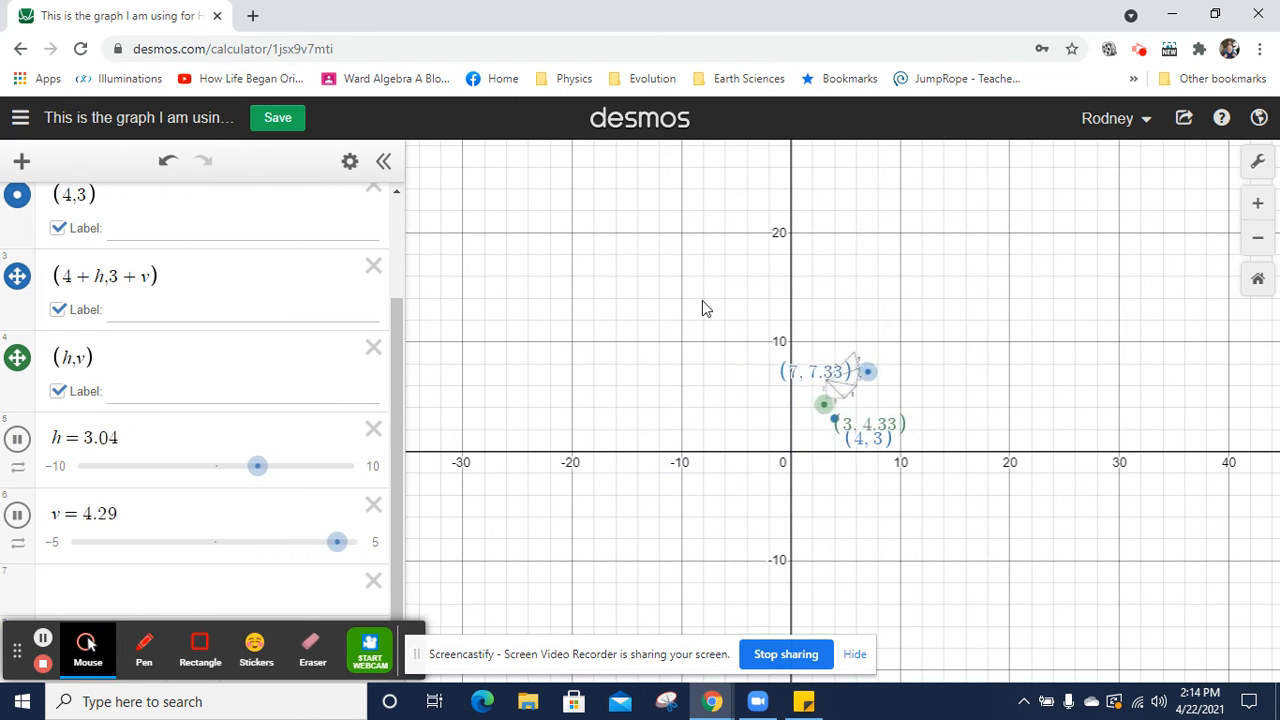
drag(400, 423, 404, 271)
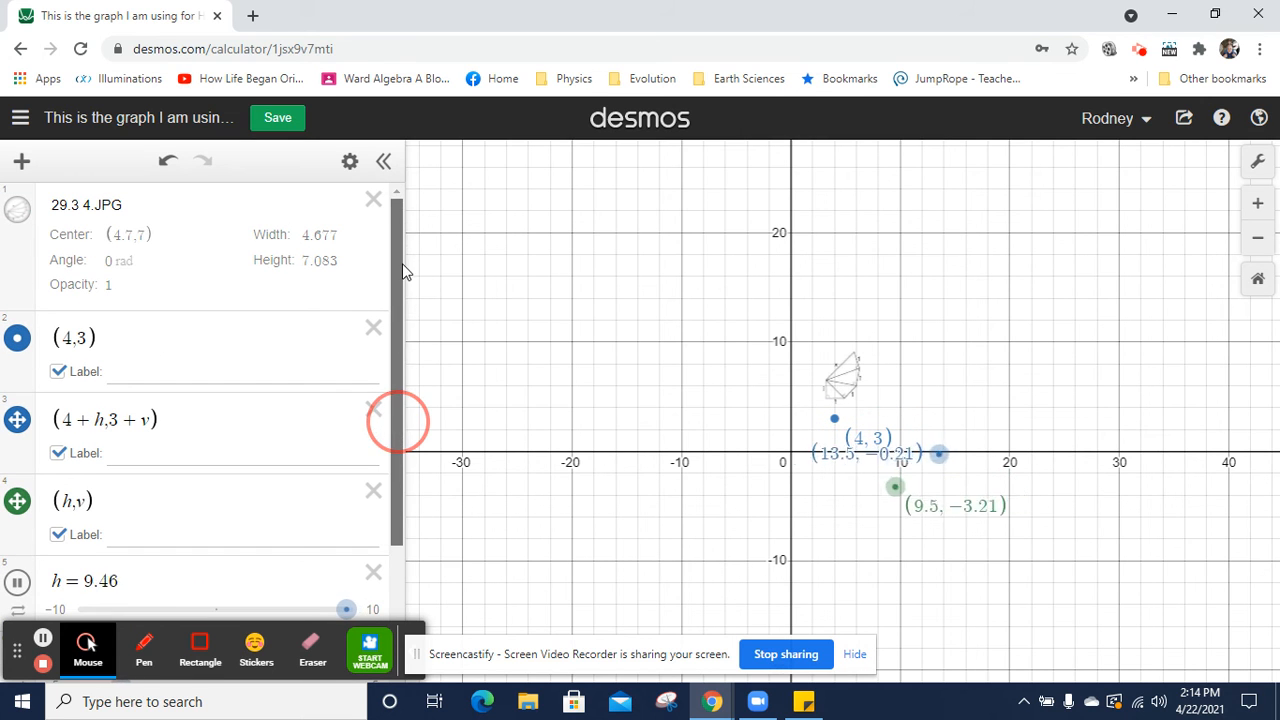
click(125, 245)
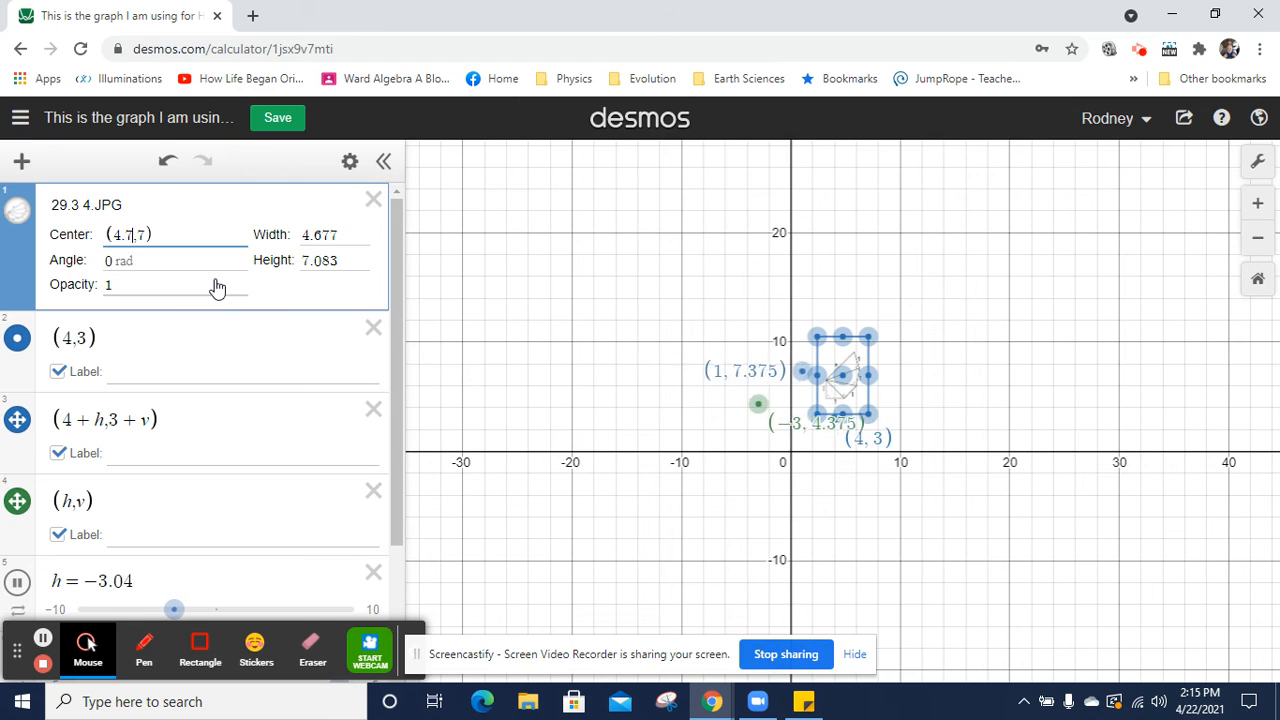
text(-h)
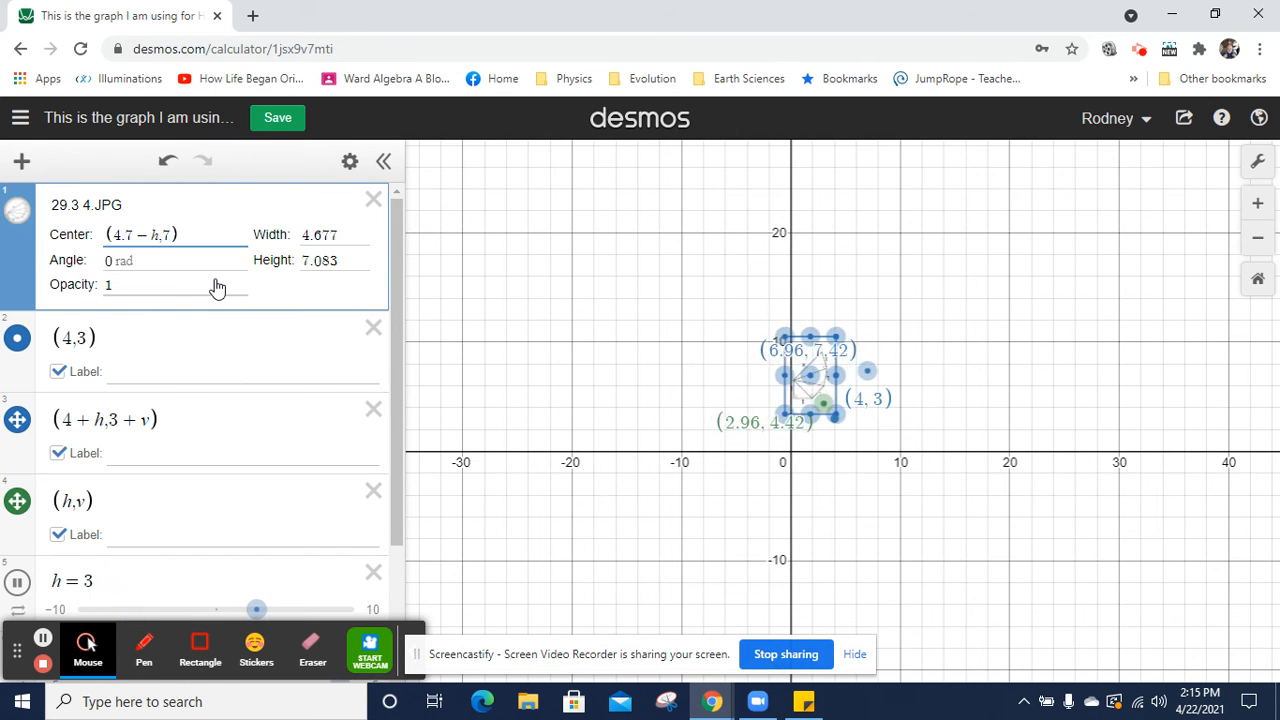
text(-v)
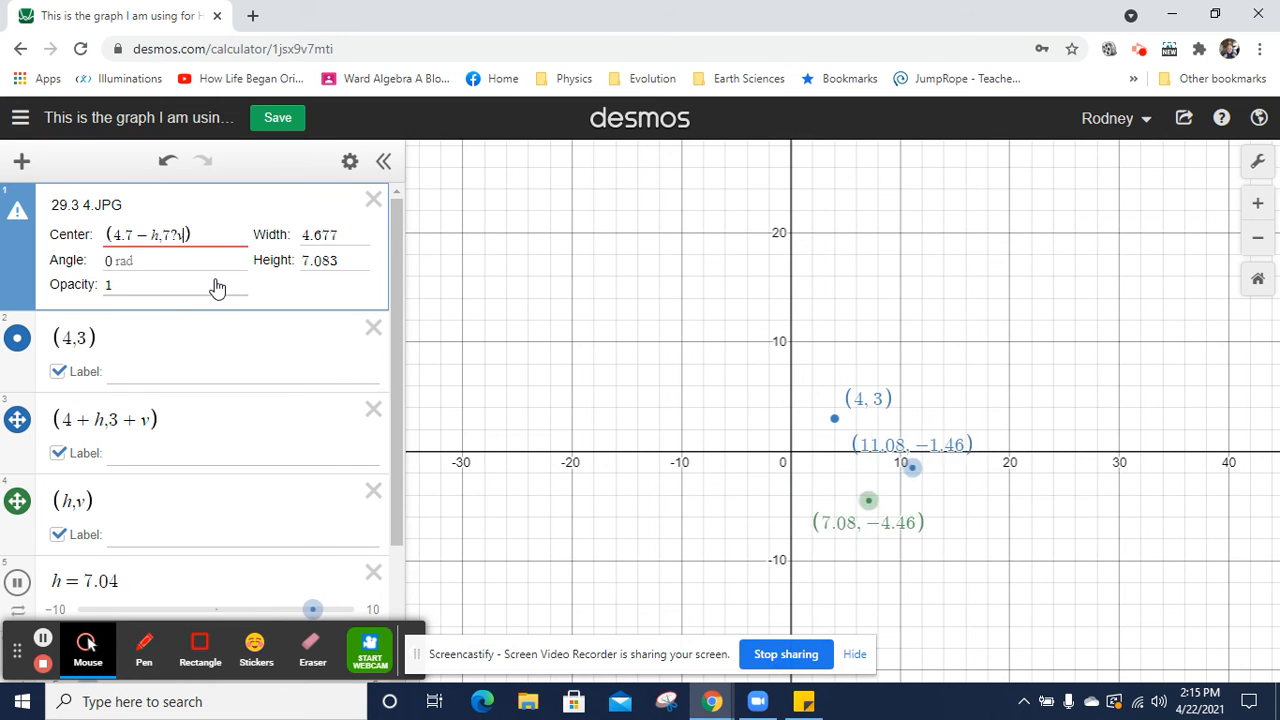
text(/)
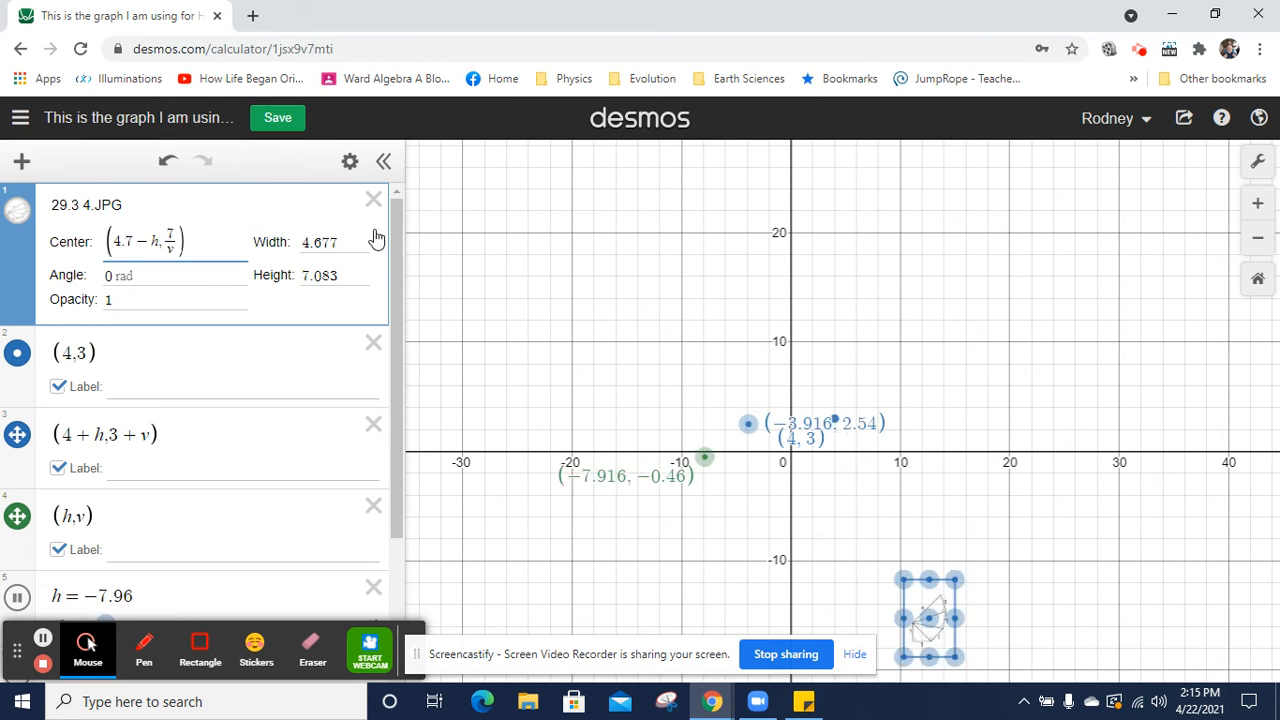
Return the graph to its default view, deselect the image, and save the graph
click(1258, 240)
click(1258, 240)
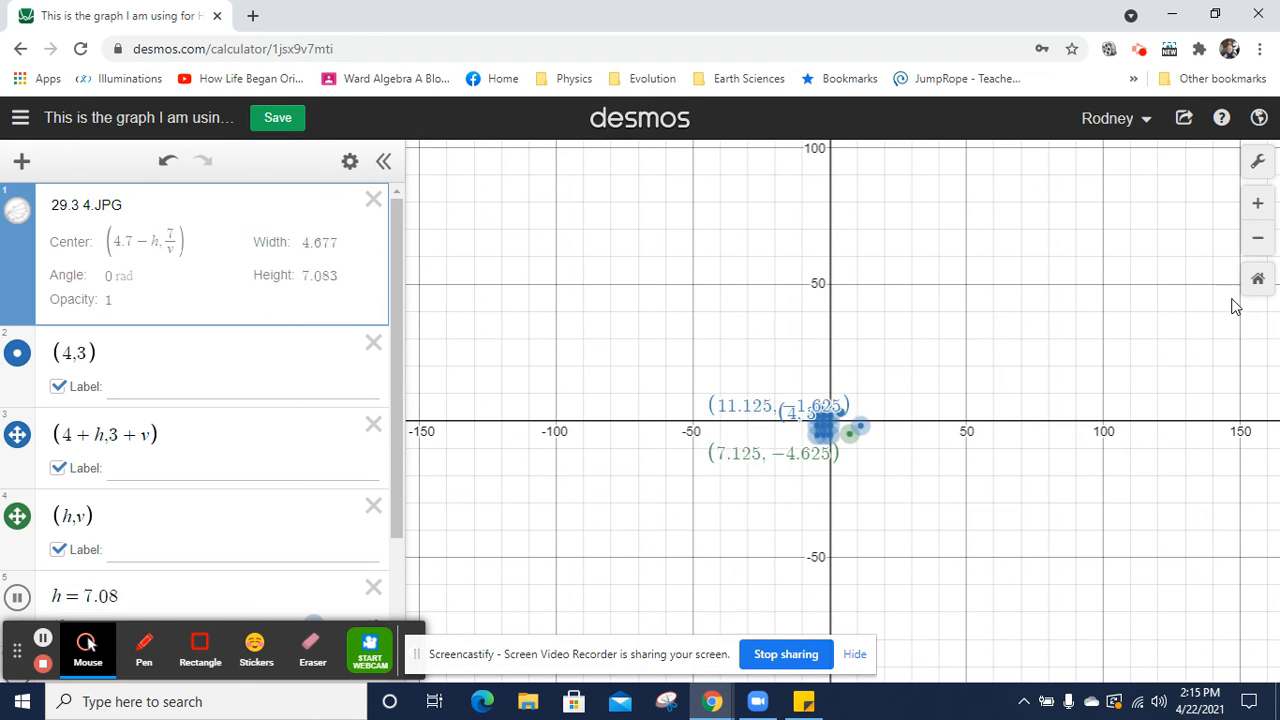
click(1258, 282)
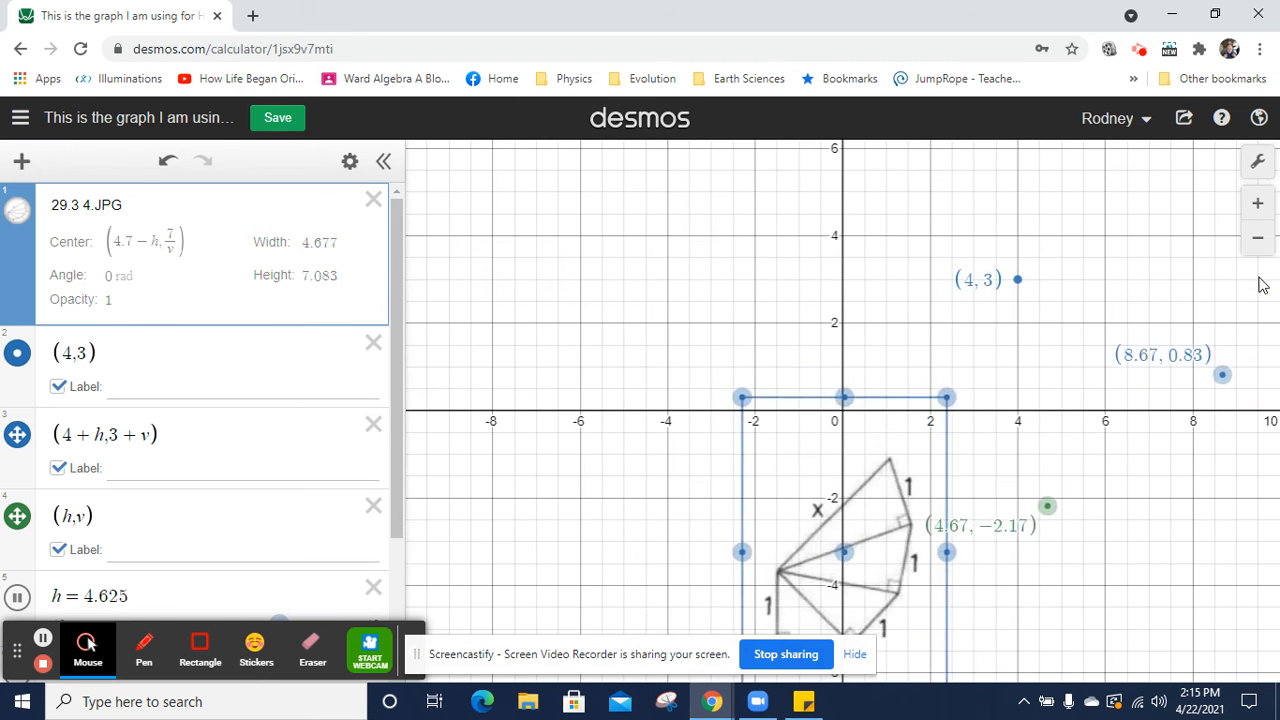
click(641, 466)
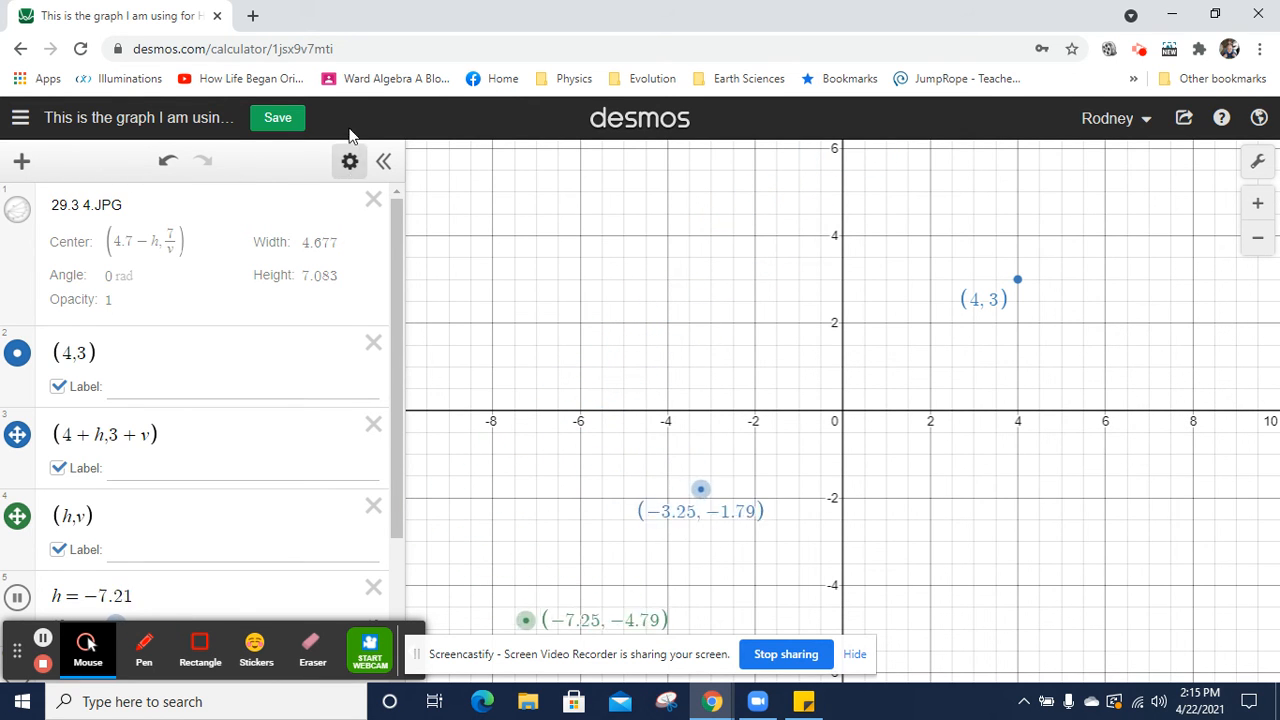
click(267, 119)
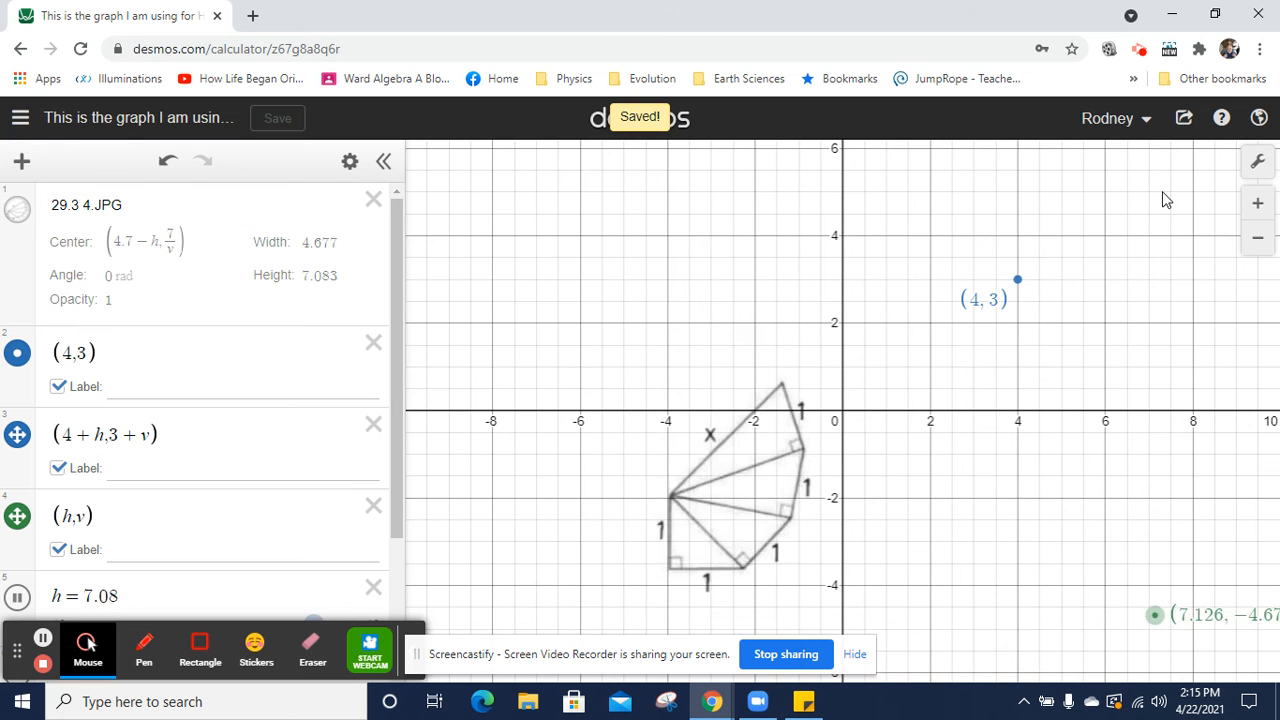
Copy the graph's share link and close the sharing options
click(1185, 121)
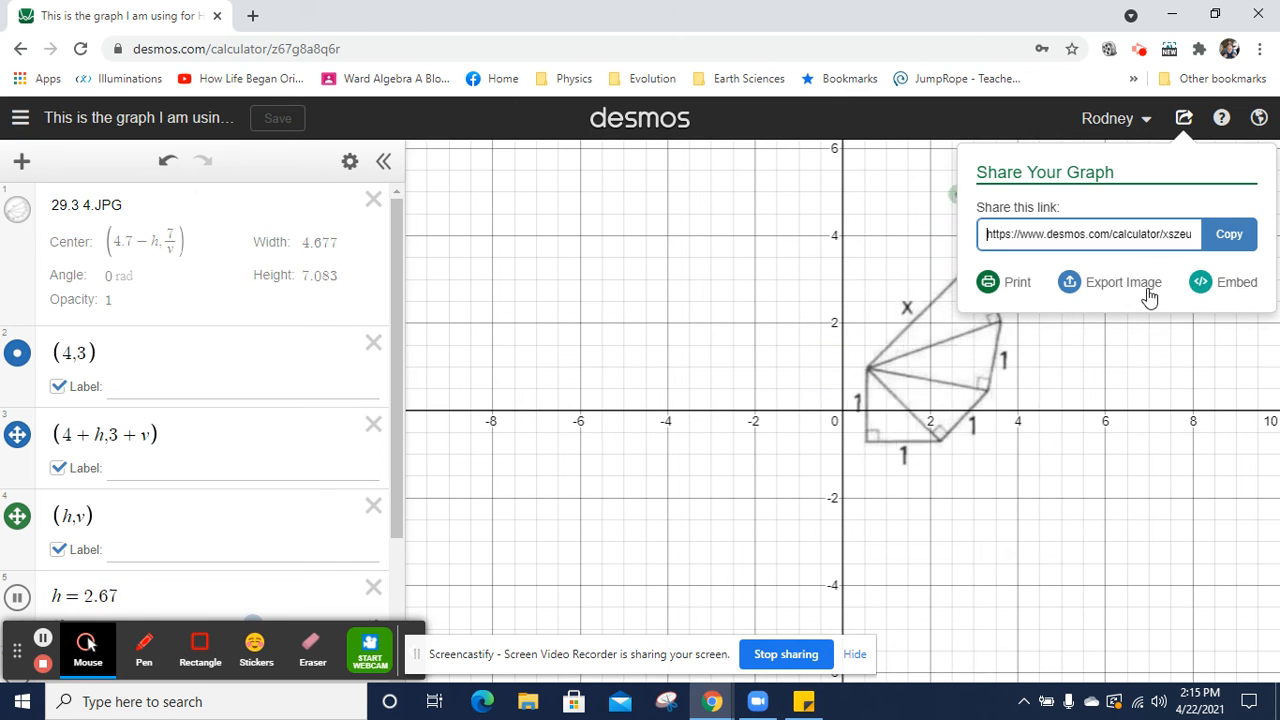
click(1230, 236)
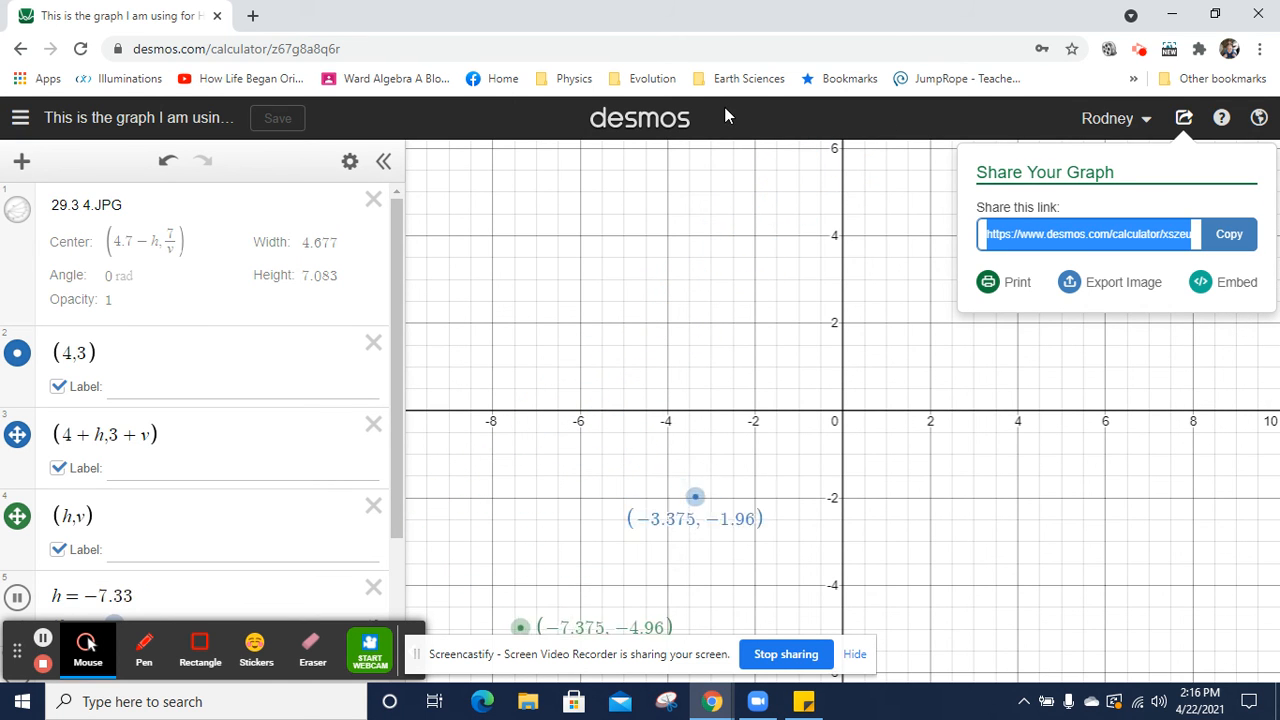
click(845, 128)
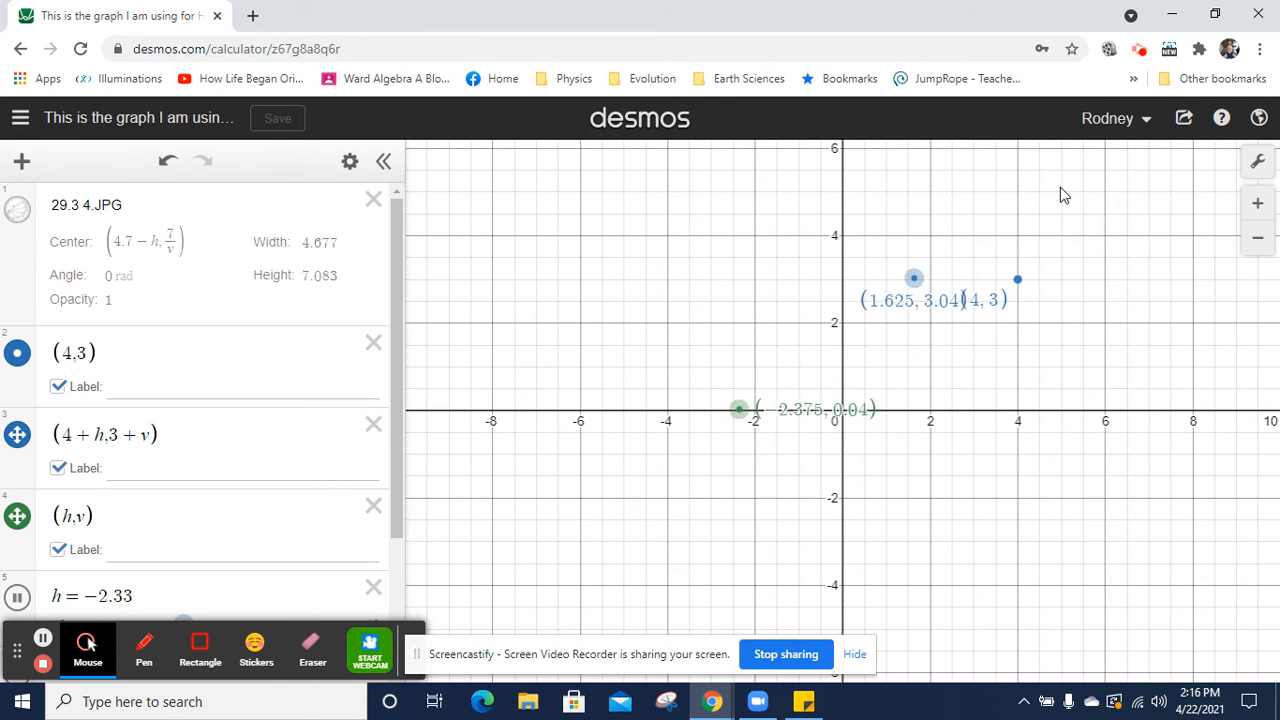
Open the graph settings and switch the display to the larger text size
click(1259, 164)
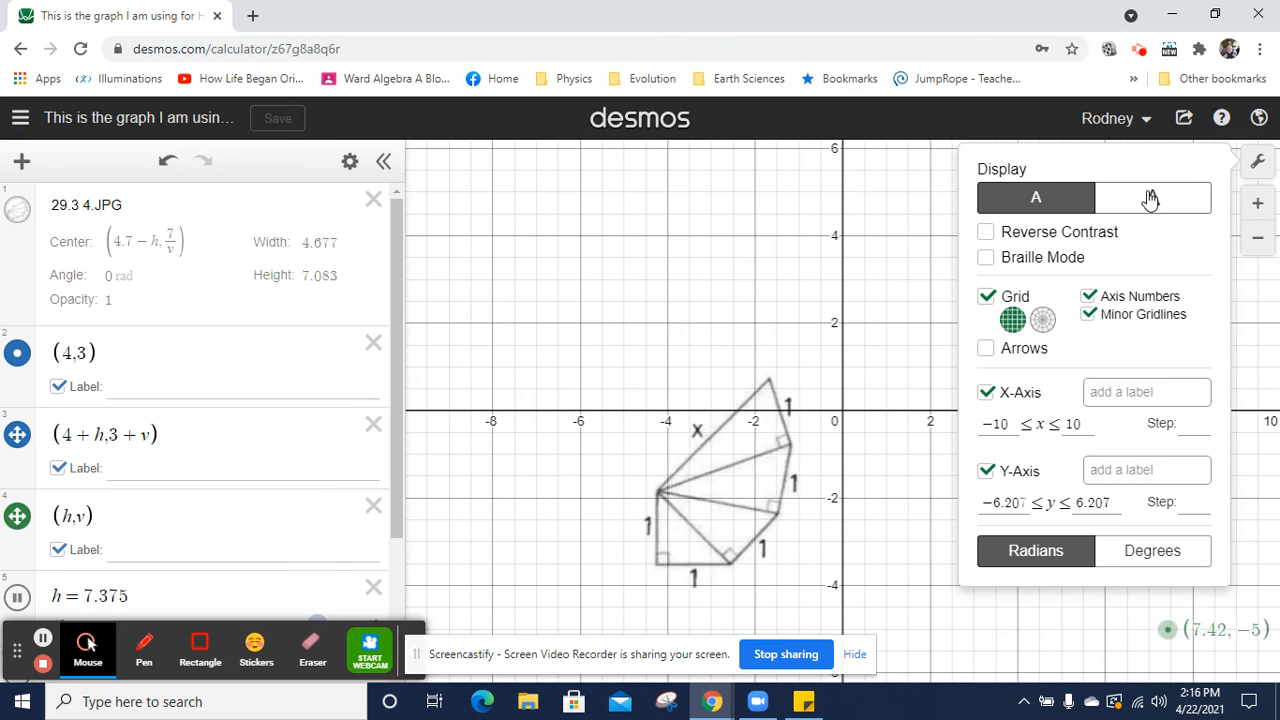
click(1150, 199)
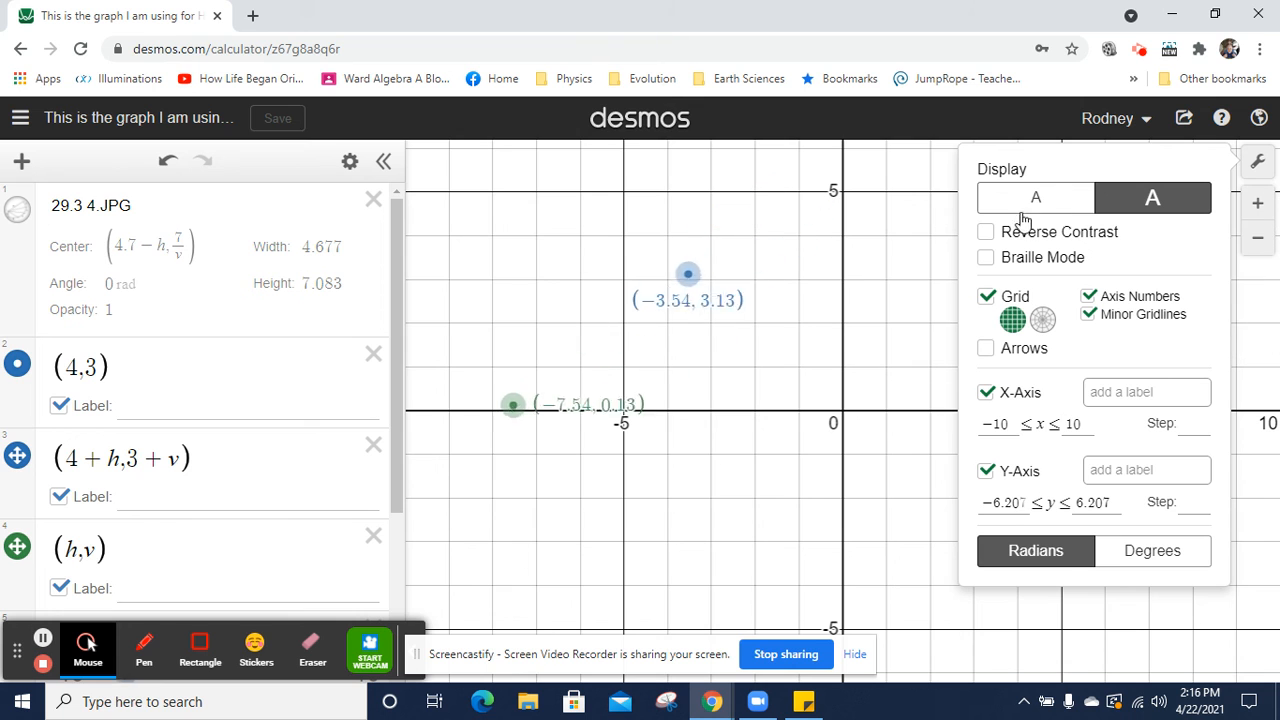
Try Reverse Contrast and Braille Mode on the display, and turn both off again
click(986, 232)
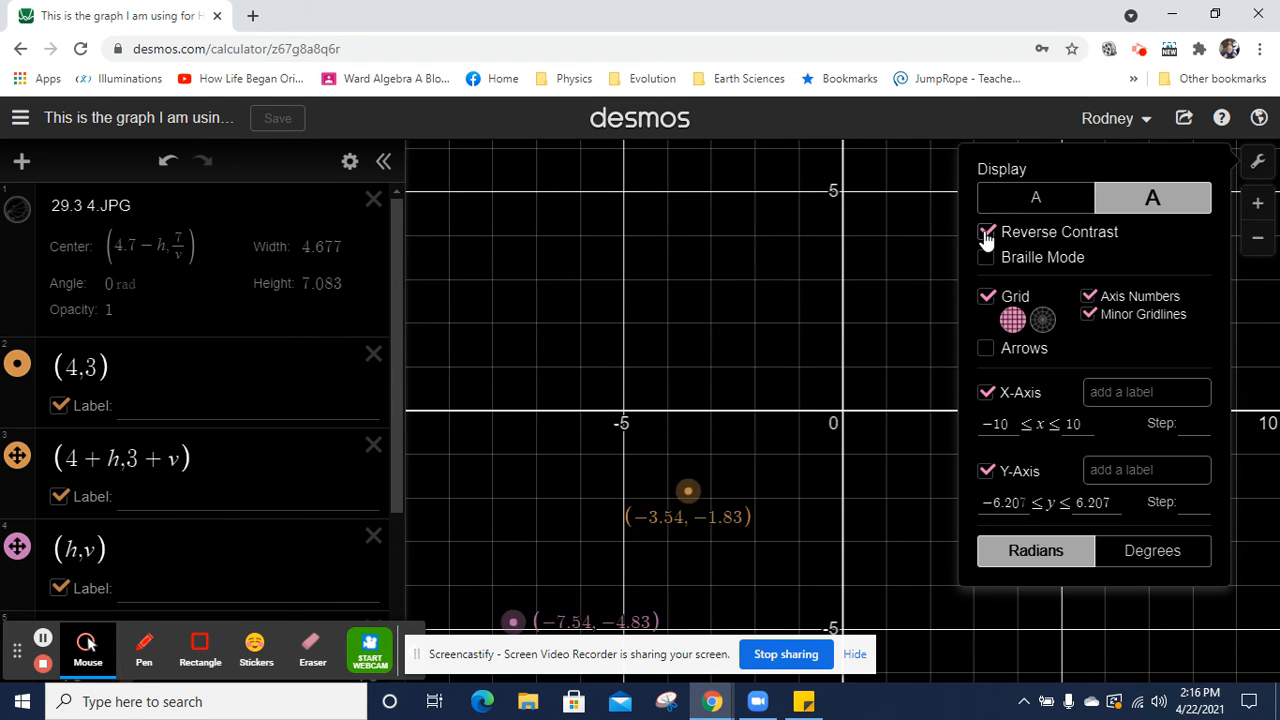
click(986, 232)
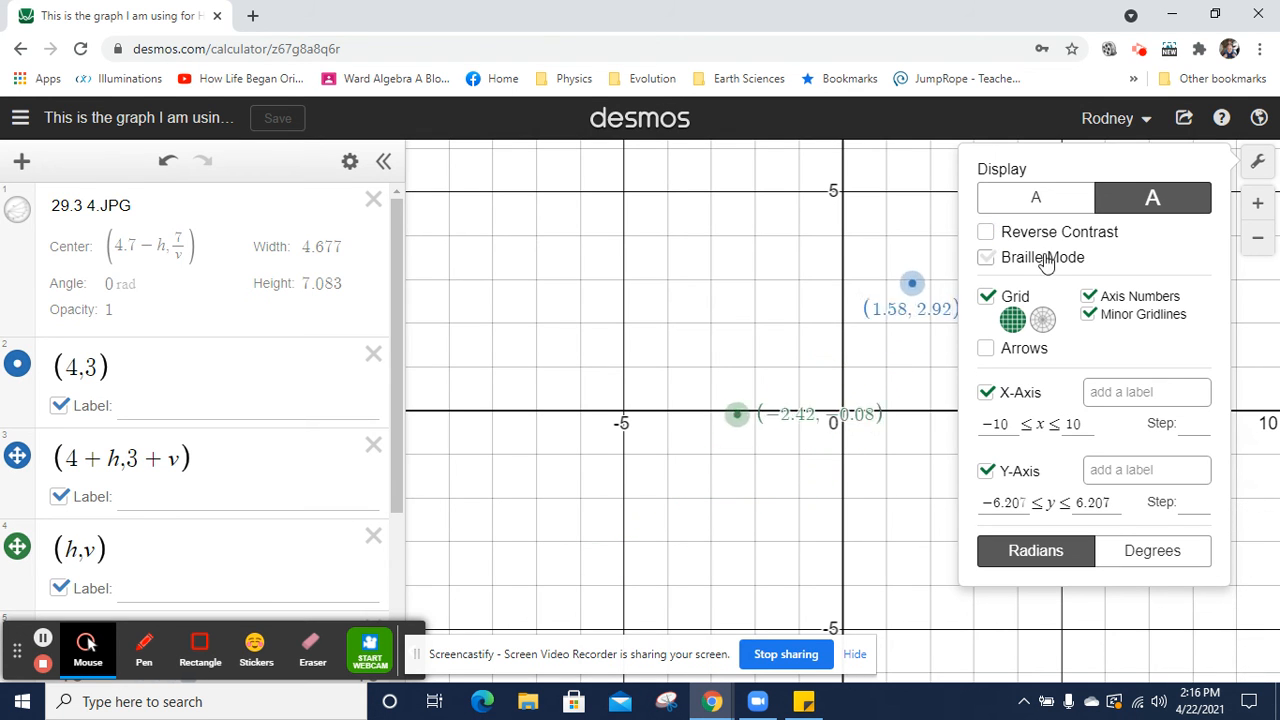
right_click(988, 260)
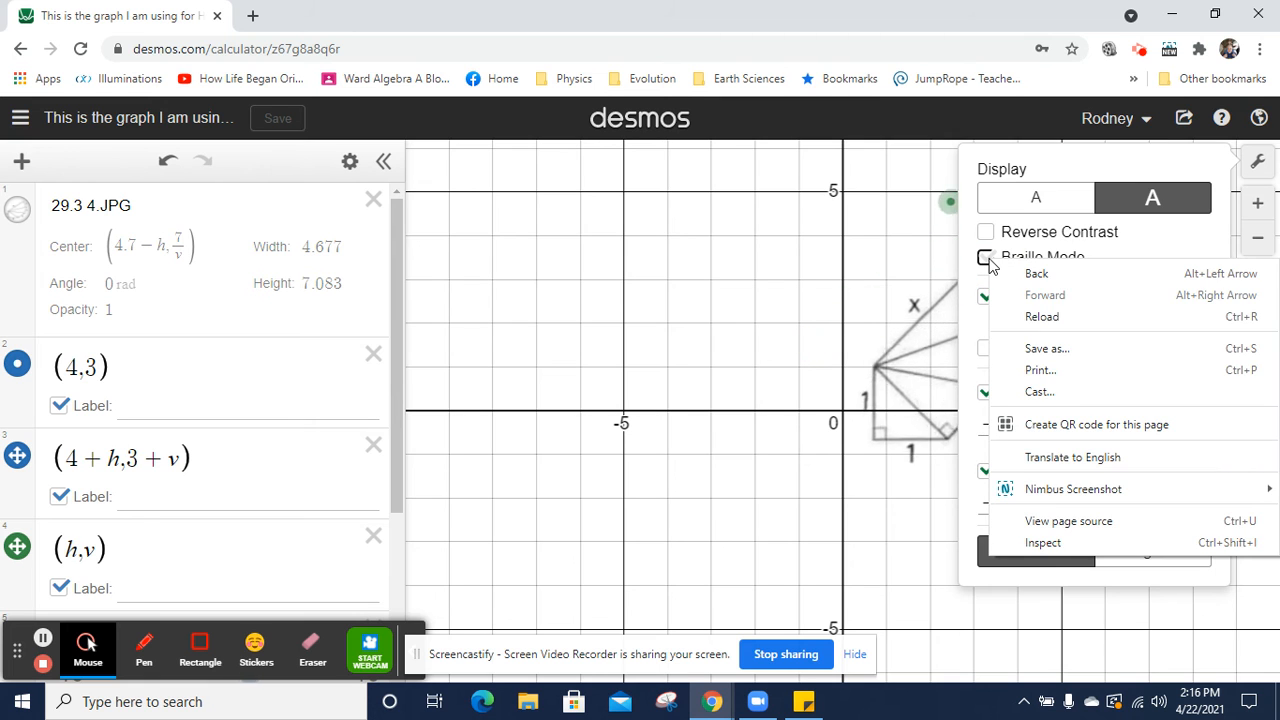
click(988, 260)
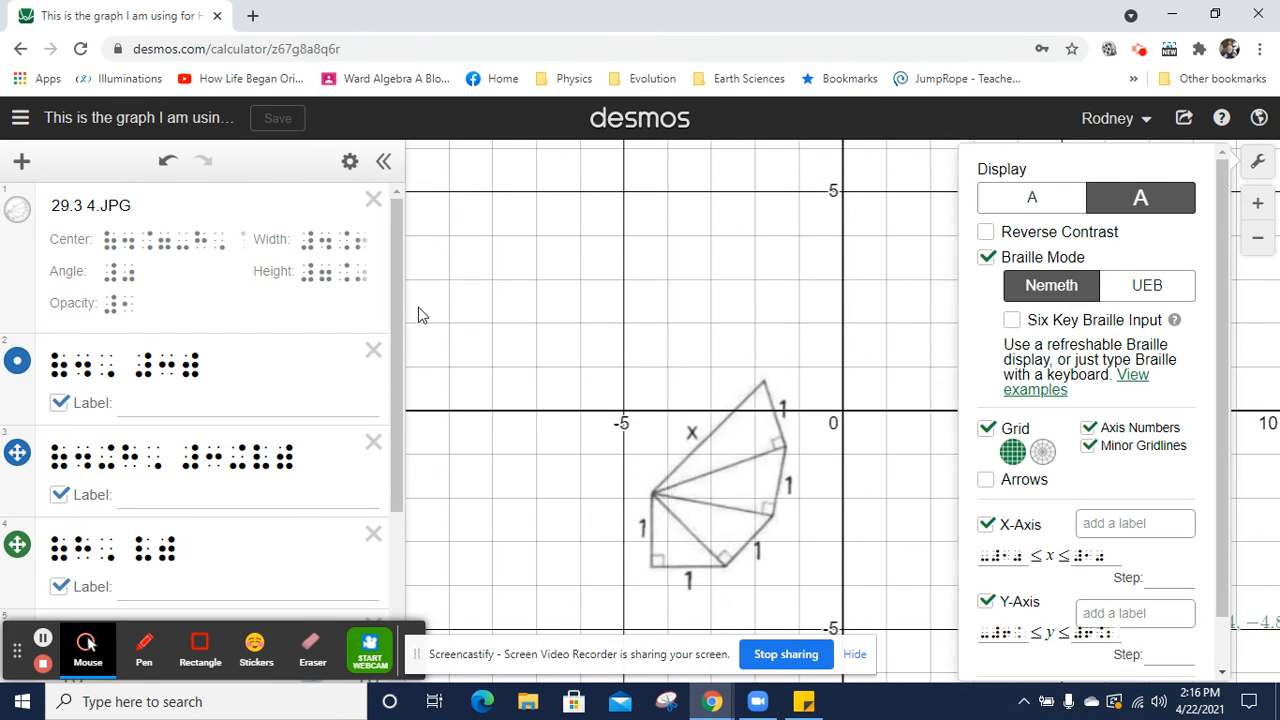
click(986, 232)
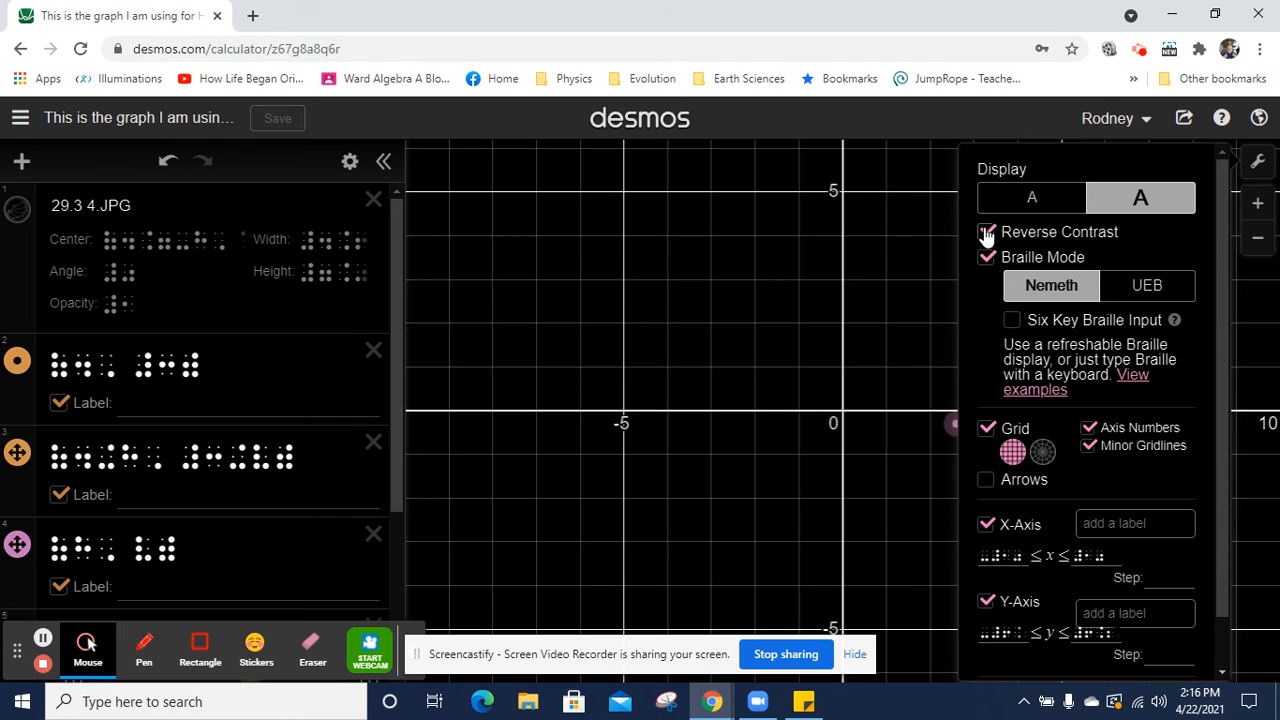
click(988, 258)
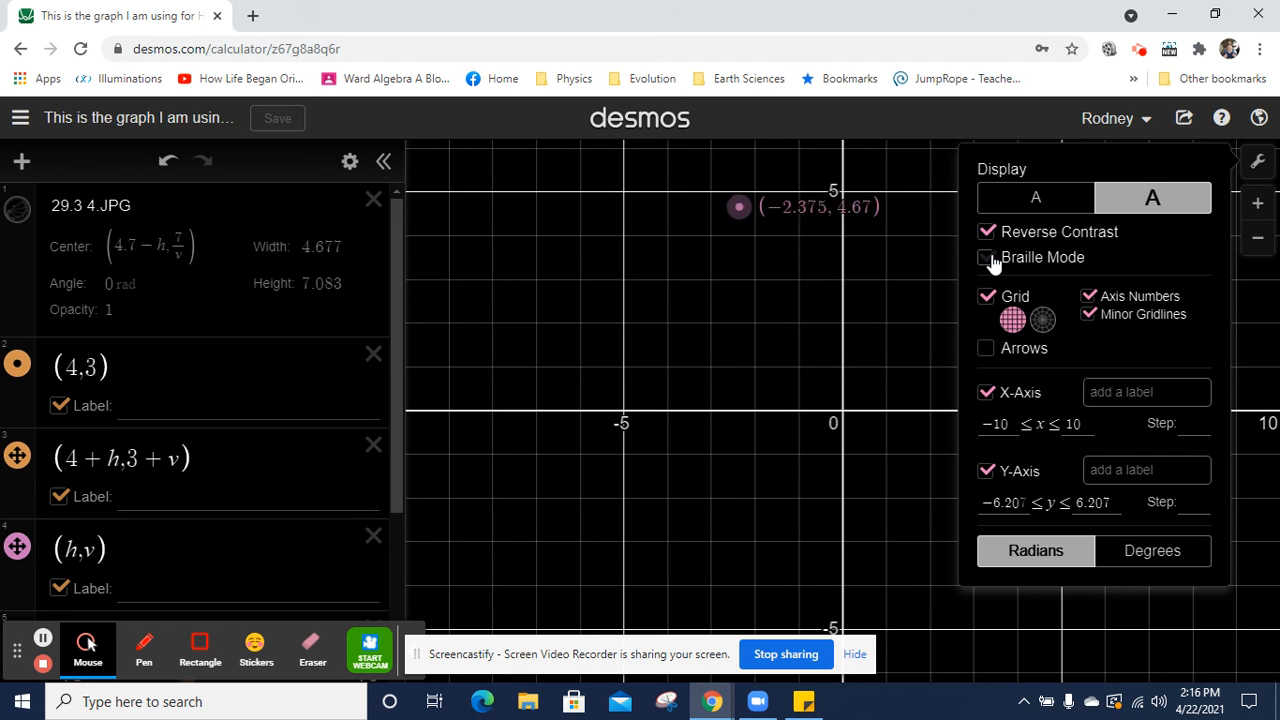
click(986, 232)
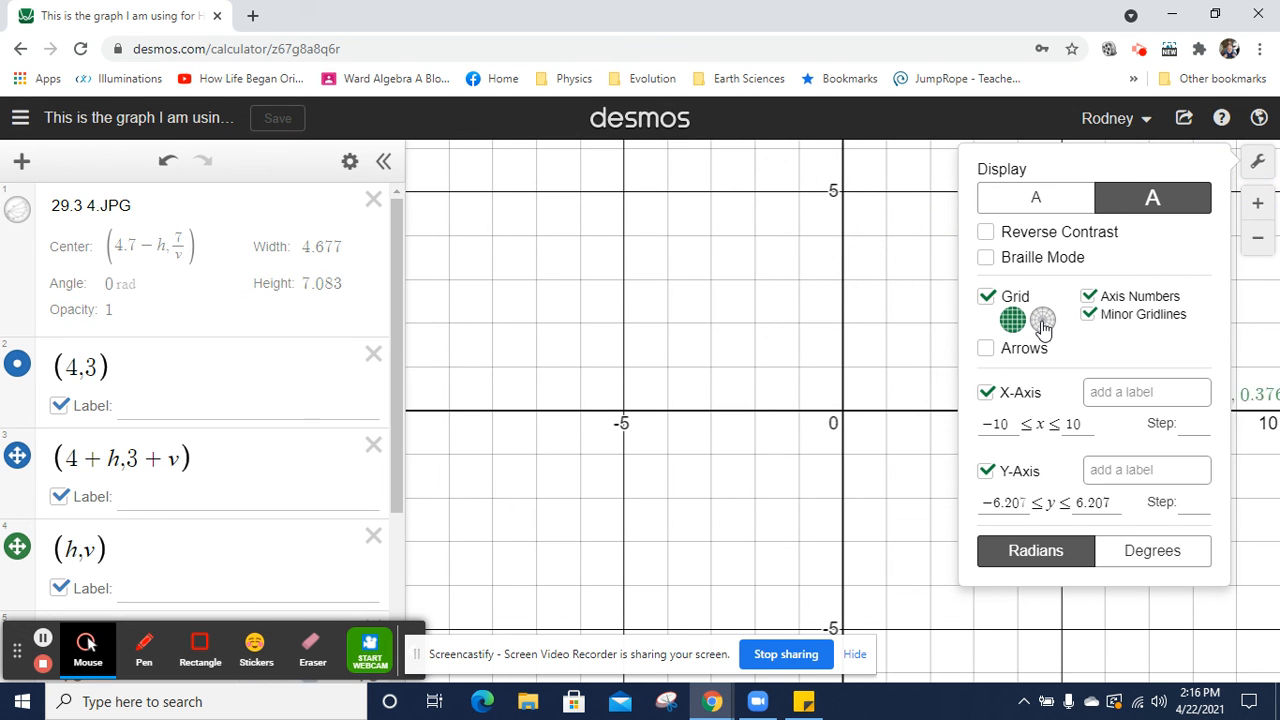
Preview the polar grid, restore the rectangular grid, and show arrows at both ends of the axes
click(1043, 320)
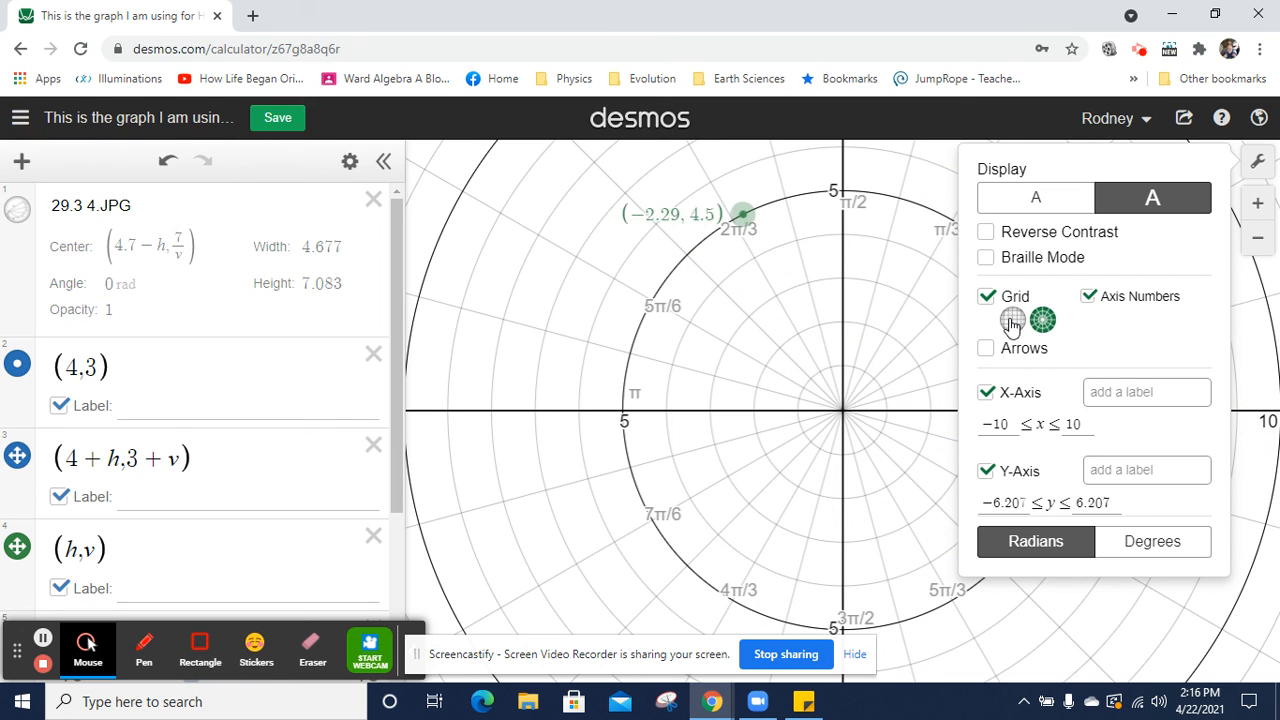
click(1012, 320)
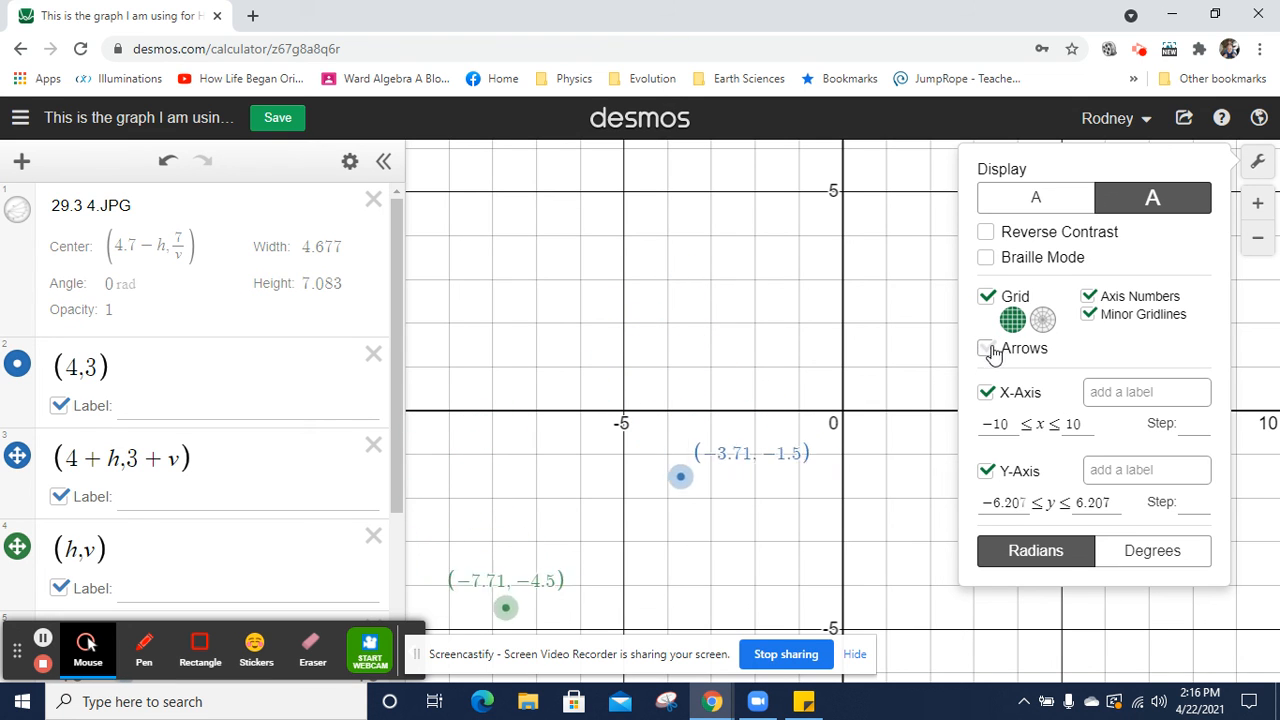
click(986, 349)
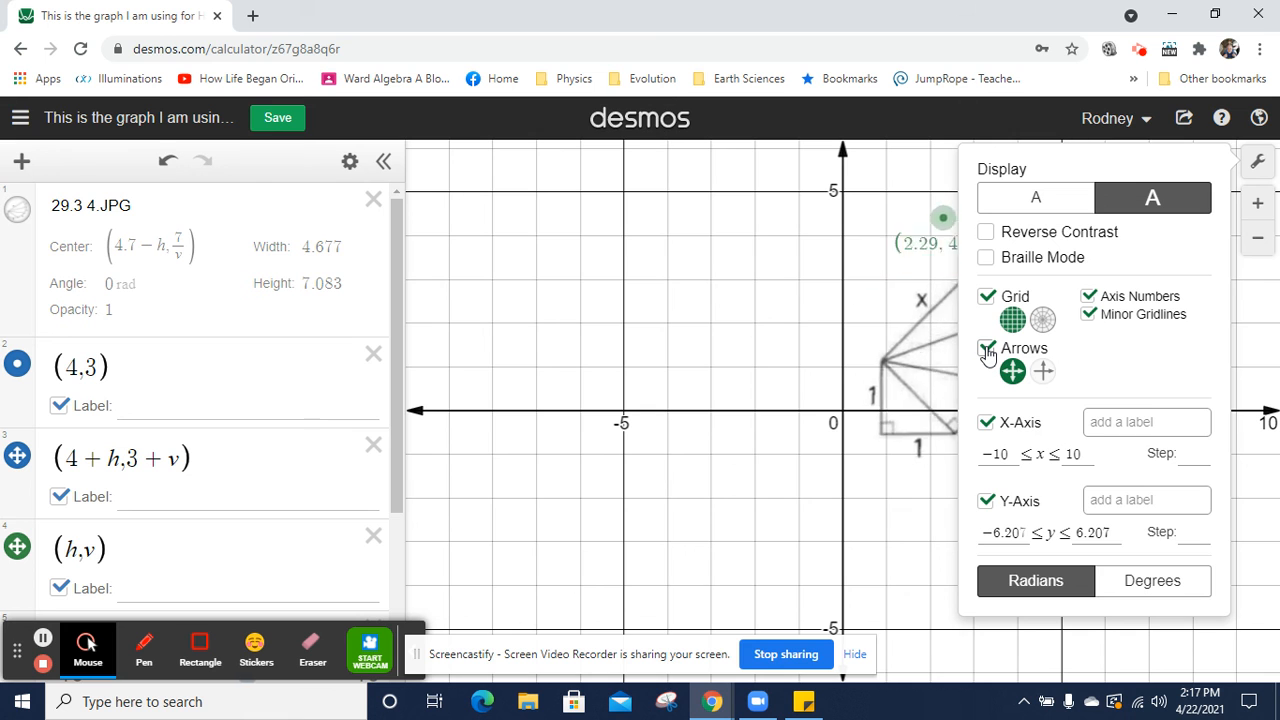
right_click(1046, 372)
click(1044, 370)
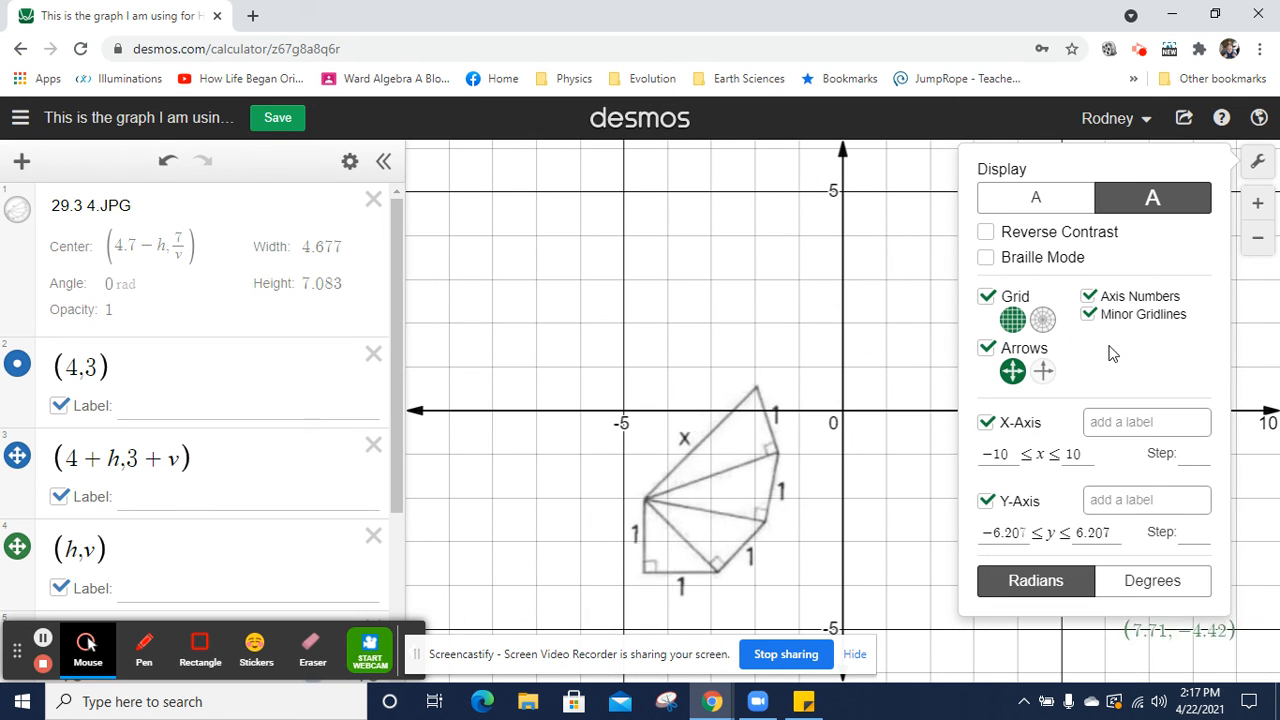
click(1043, 371)
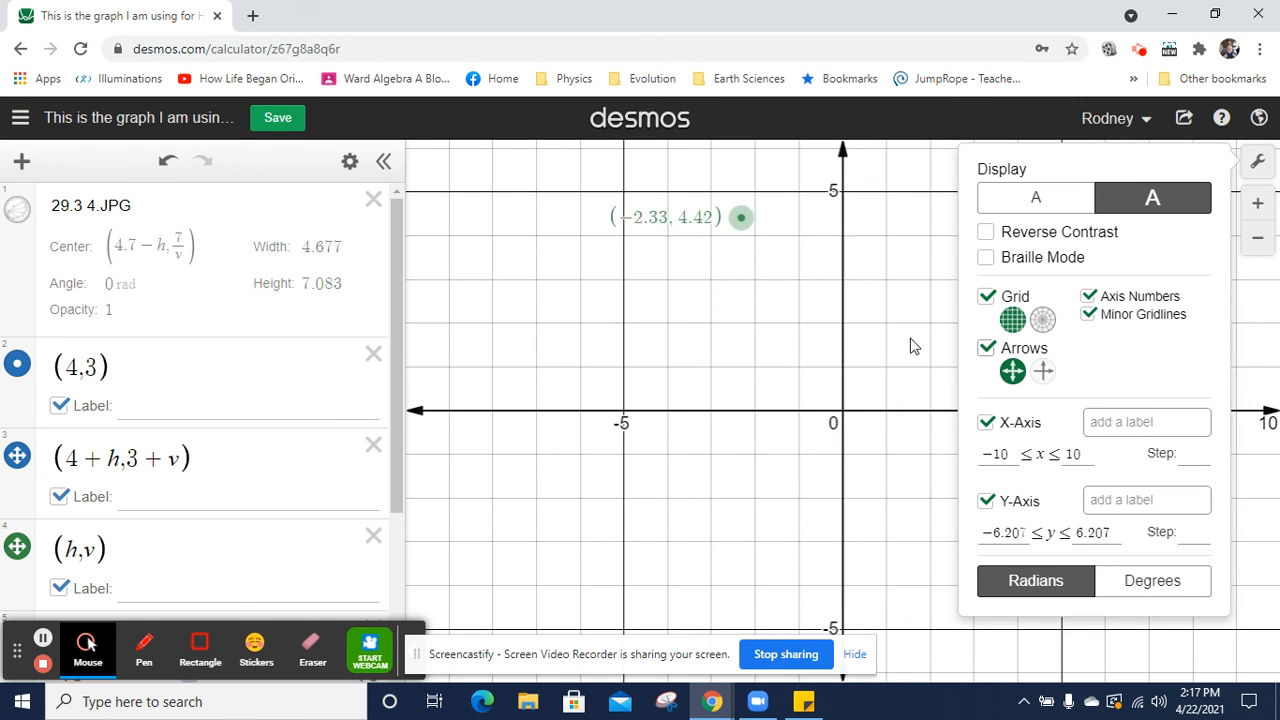
click(42, 640)
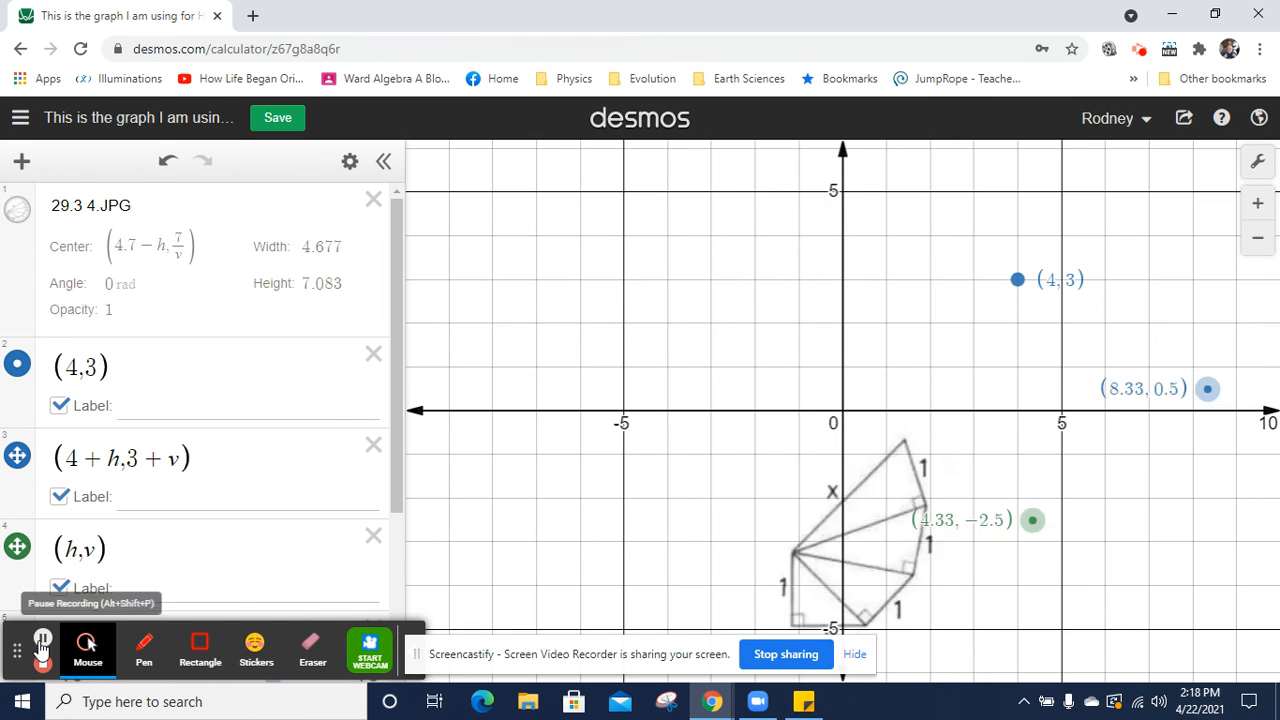
Reopen the graph settings and set the x-axis range to −100 to 100
click(1257, 162)
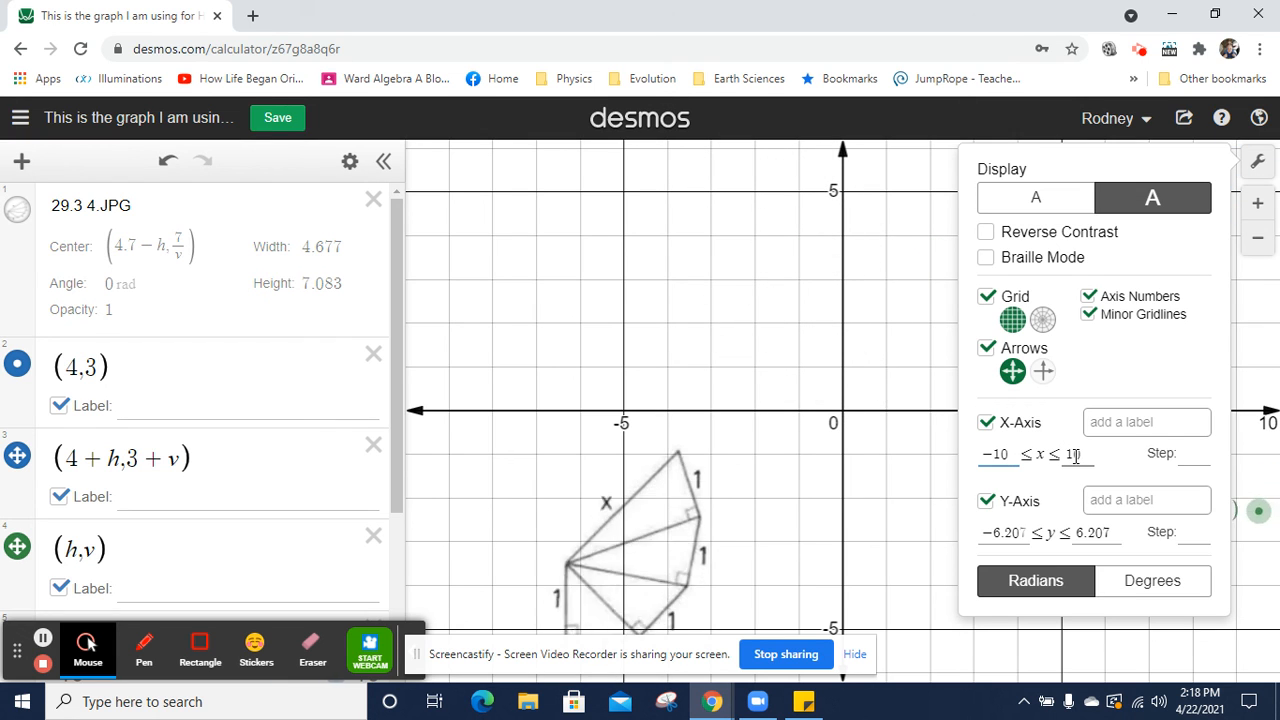
text(0)
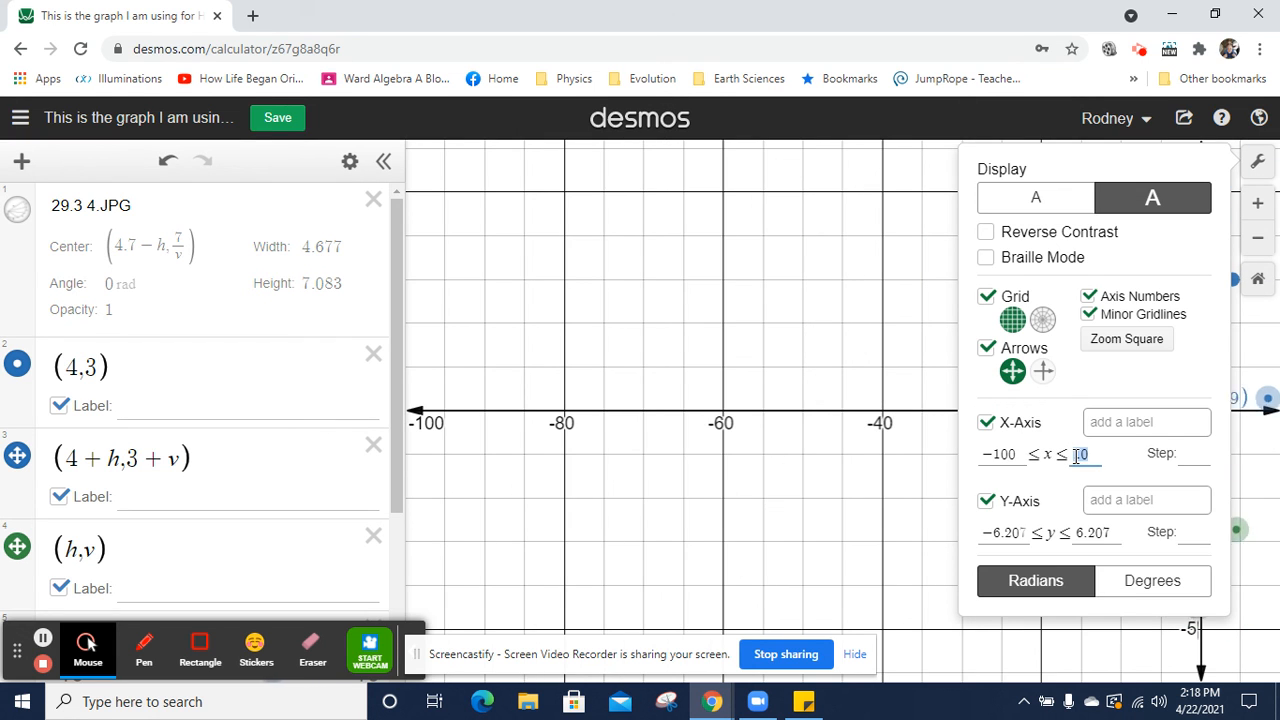
text(0)
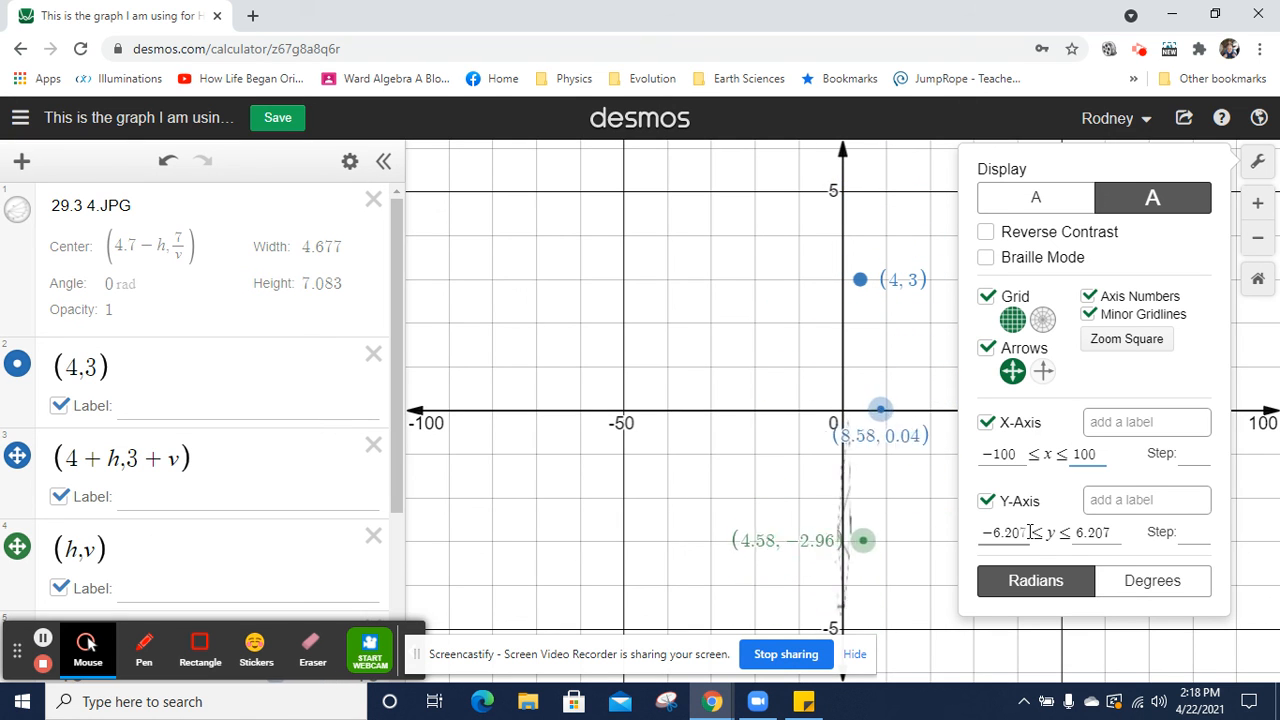
Set the y-axis range to −100 to 100
click(1031, 532)
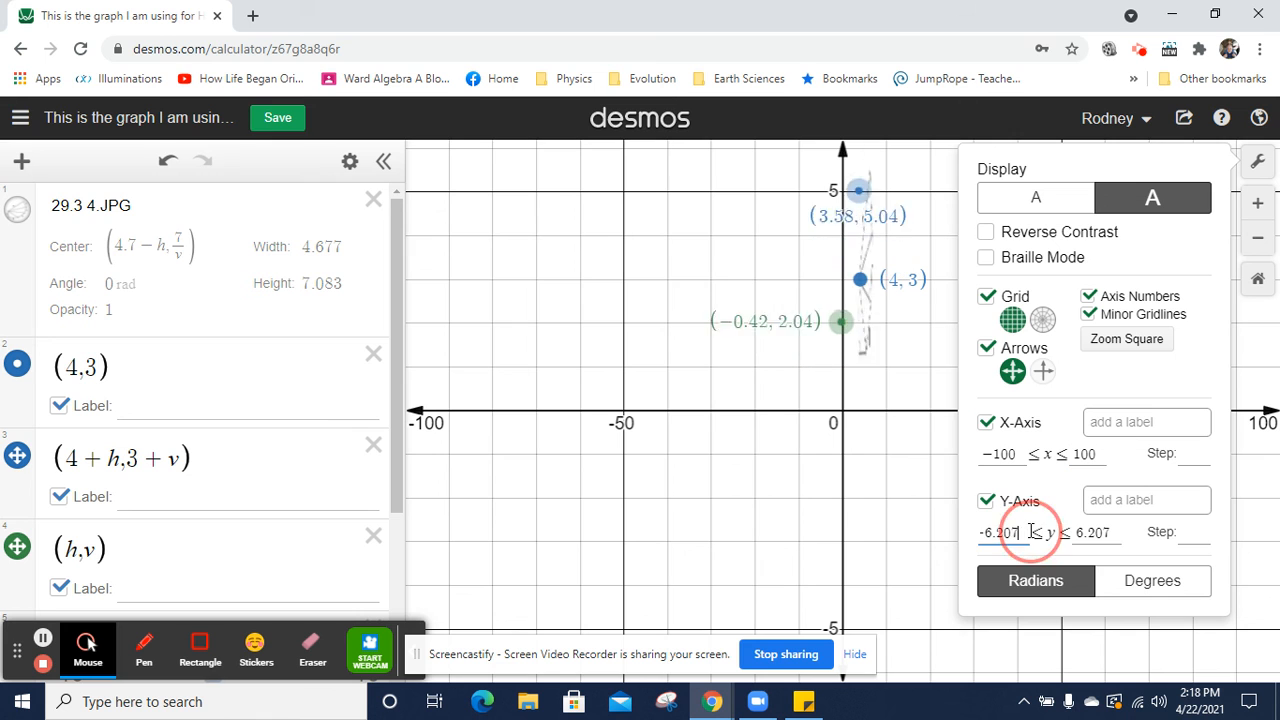
key(BackSpace)
key(BackSpace)
key(BackSpace)
key(BackSpace)
key(BackSpace)
key(BackSpace)
text(-100)
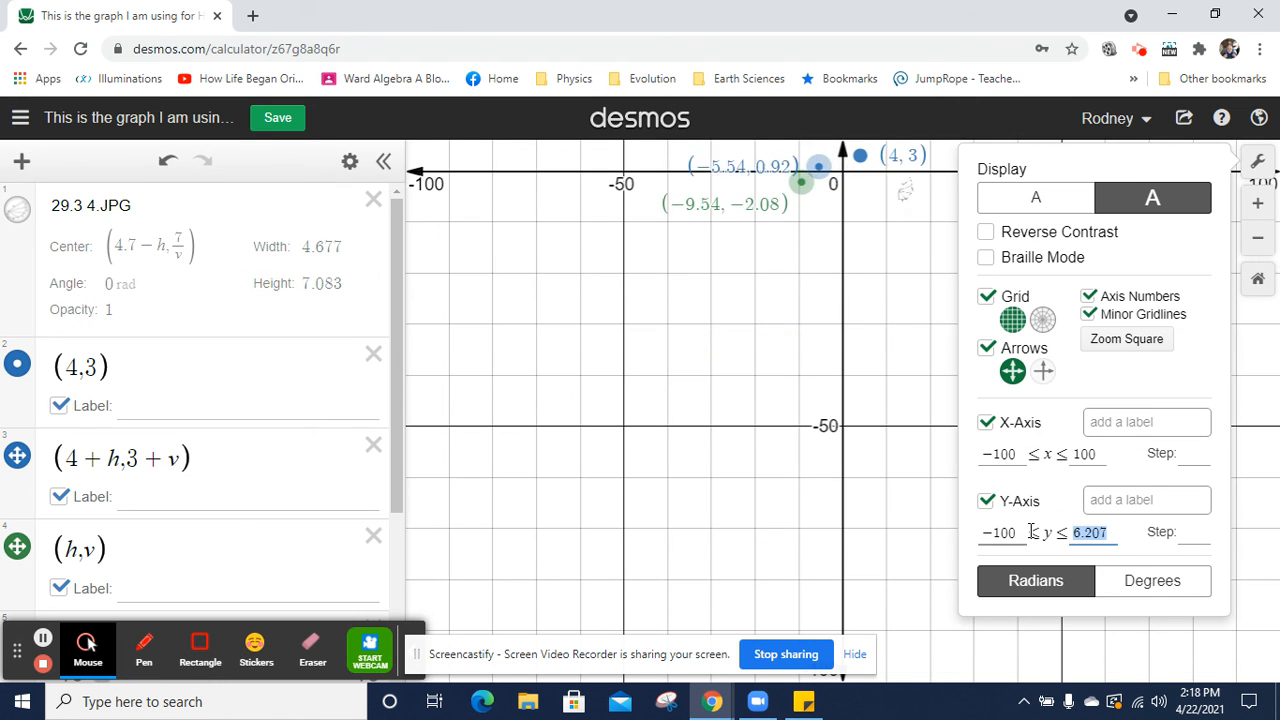
text(100)
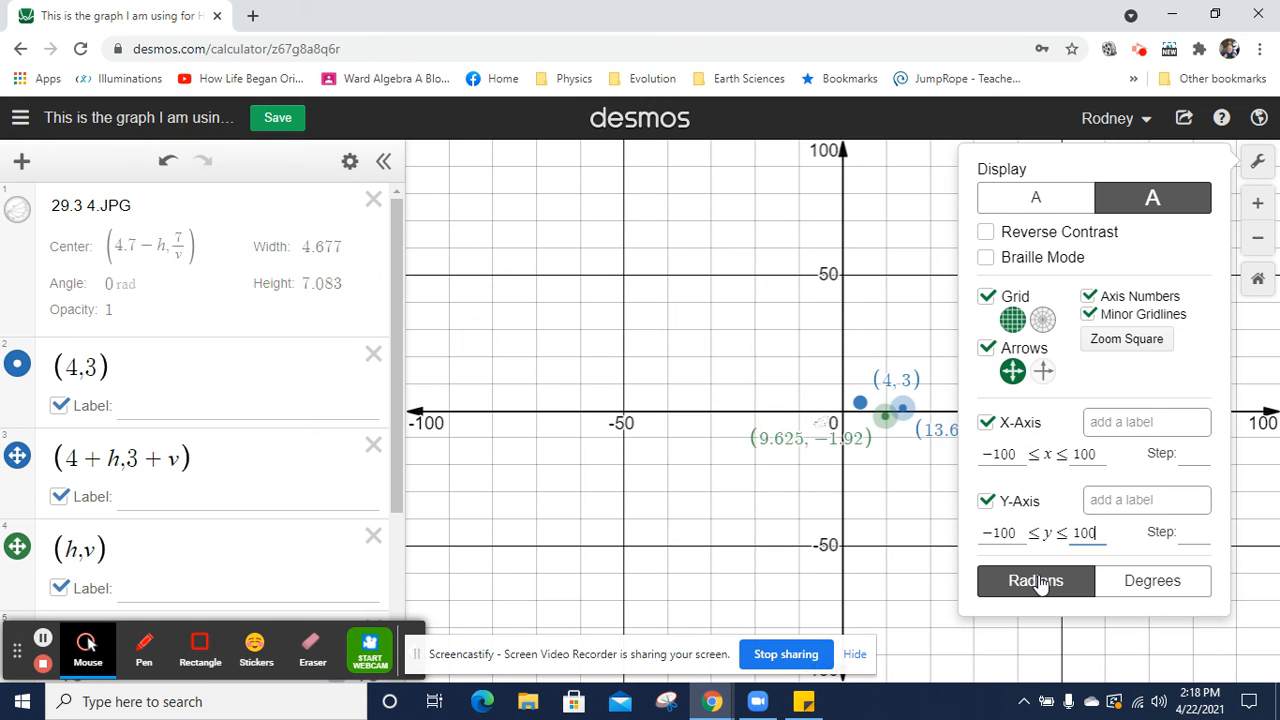
Try the angle unit in degrees, switch it back to radians, and close the graph settings
click(1138, 594)
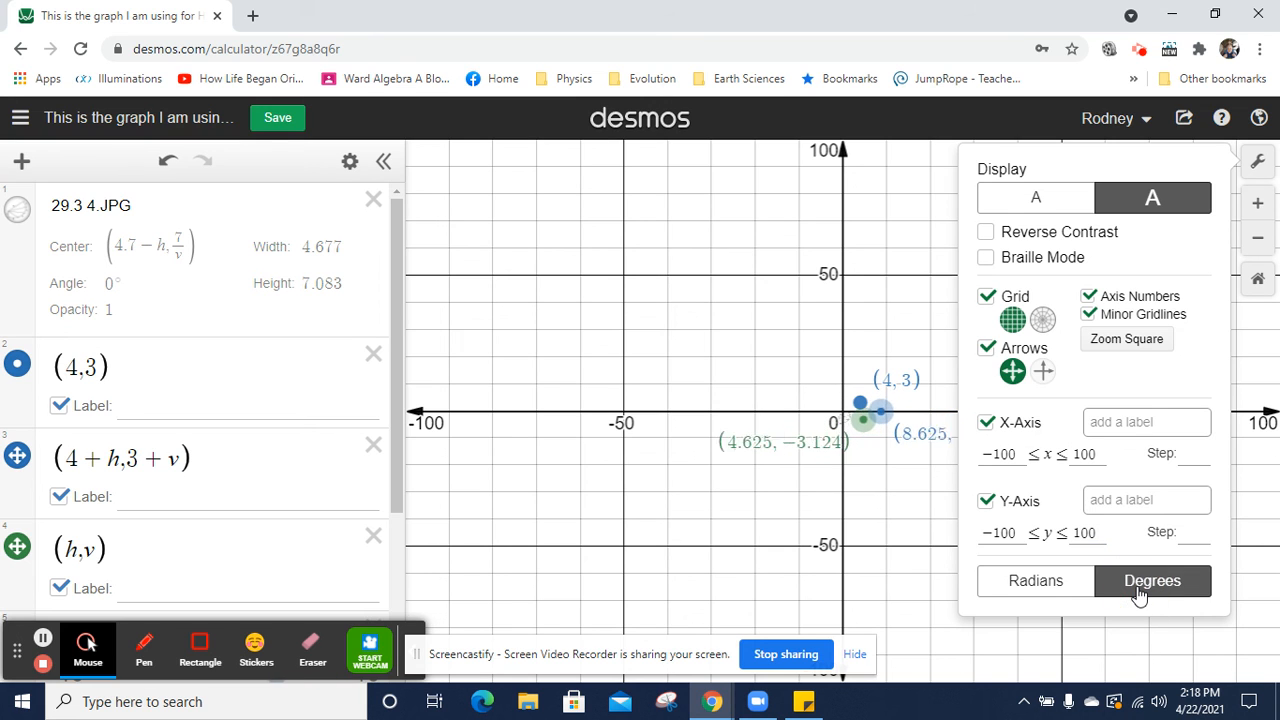
click(1010, 588)
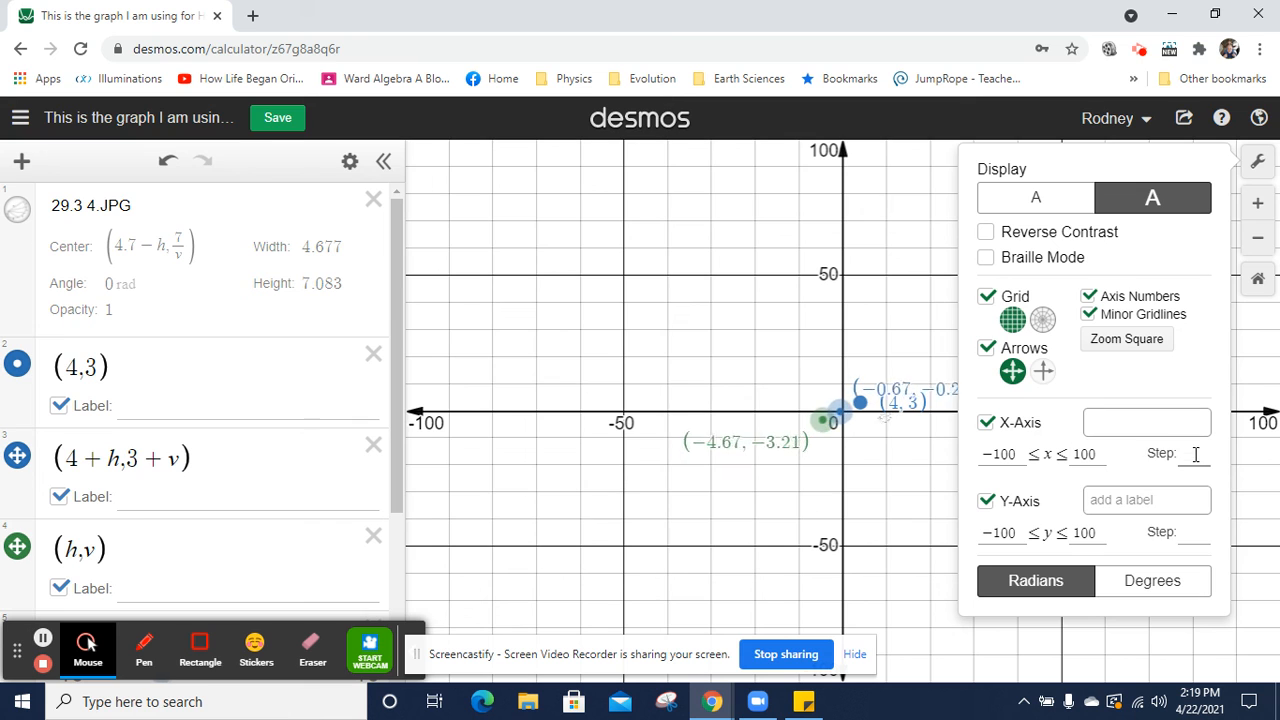
click(878, 300)
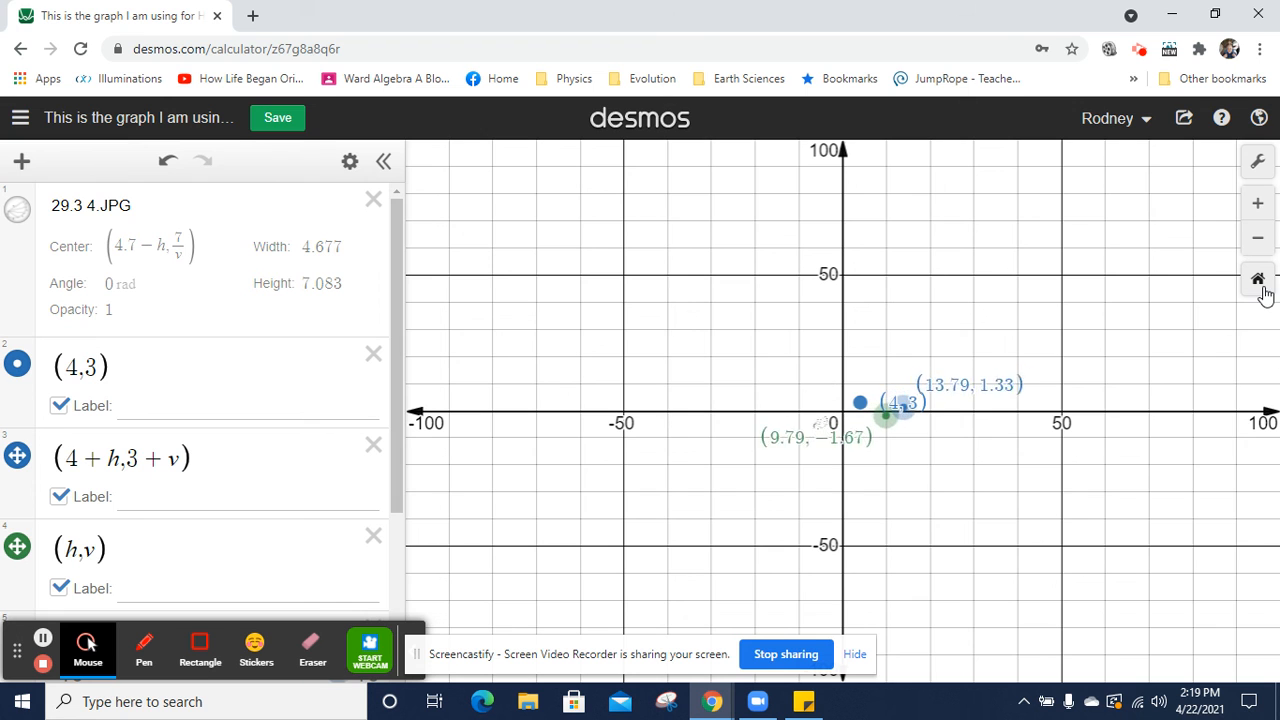
Restore the default graph view, zoom out one level, and save the graph
click(1258, 282)
click(1254, 240)
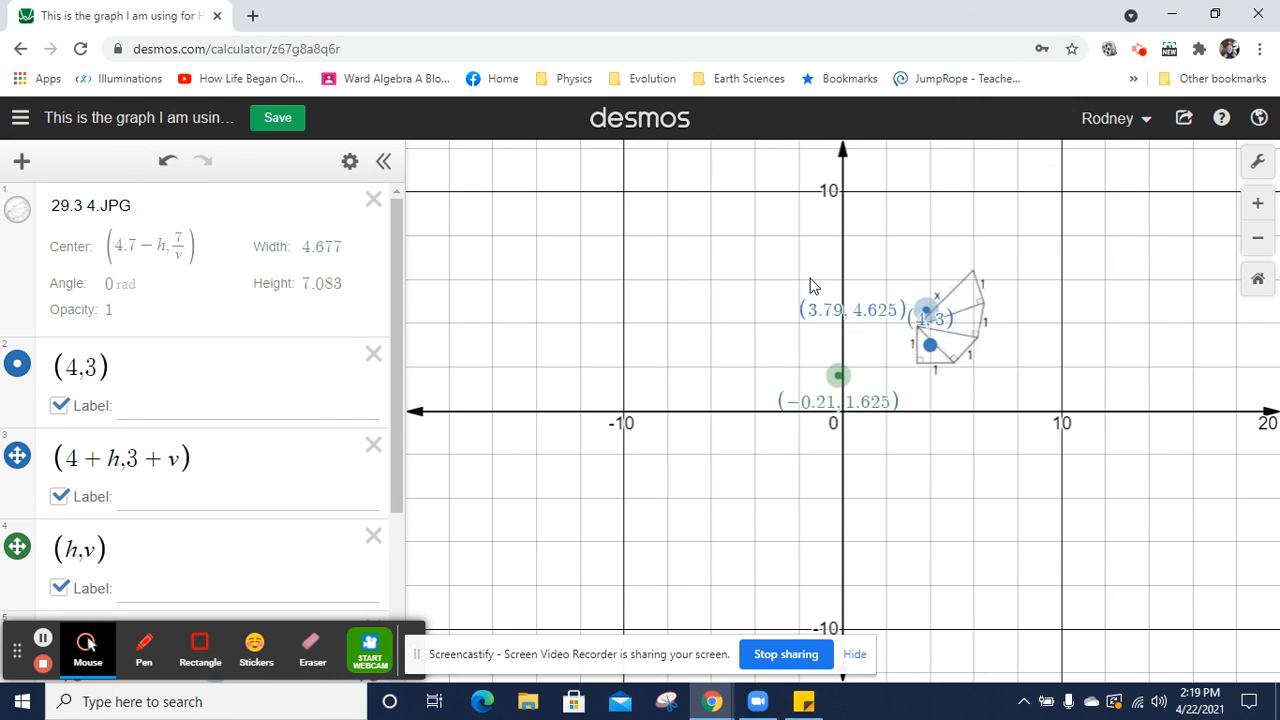
click(271, 120)
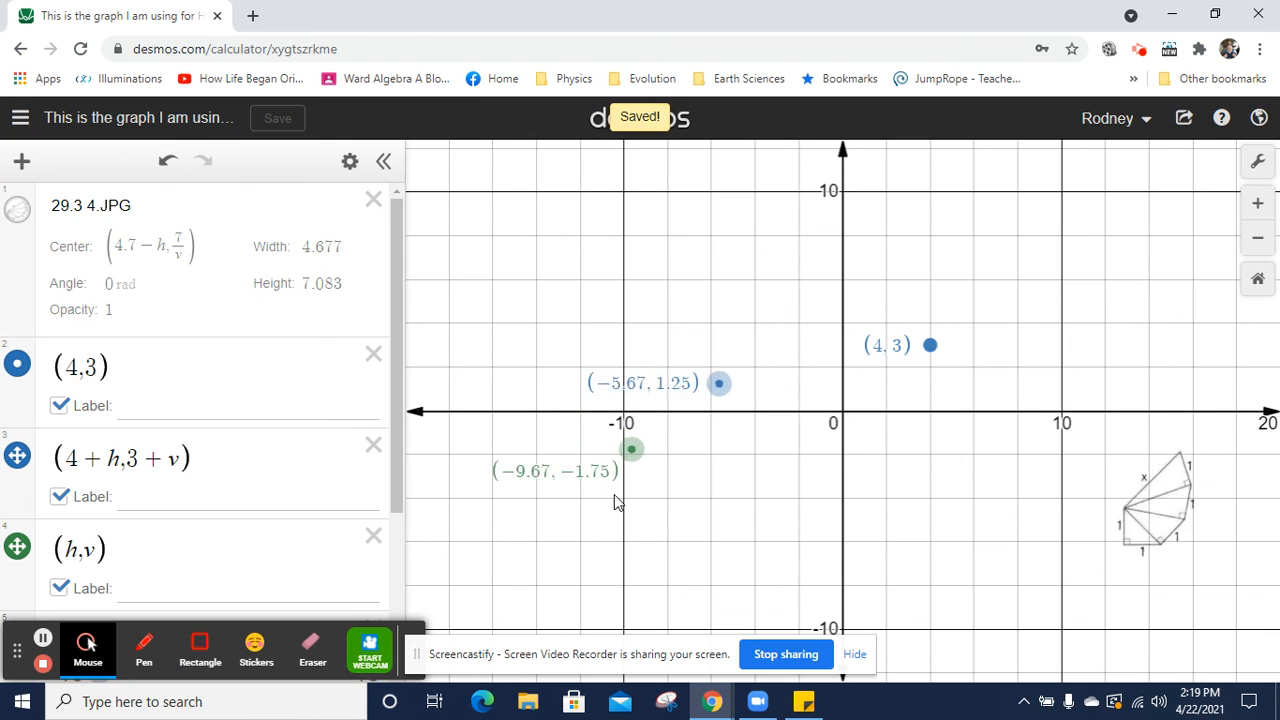